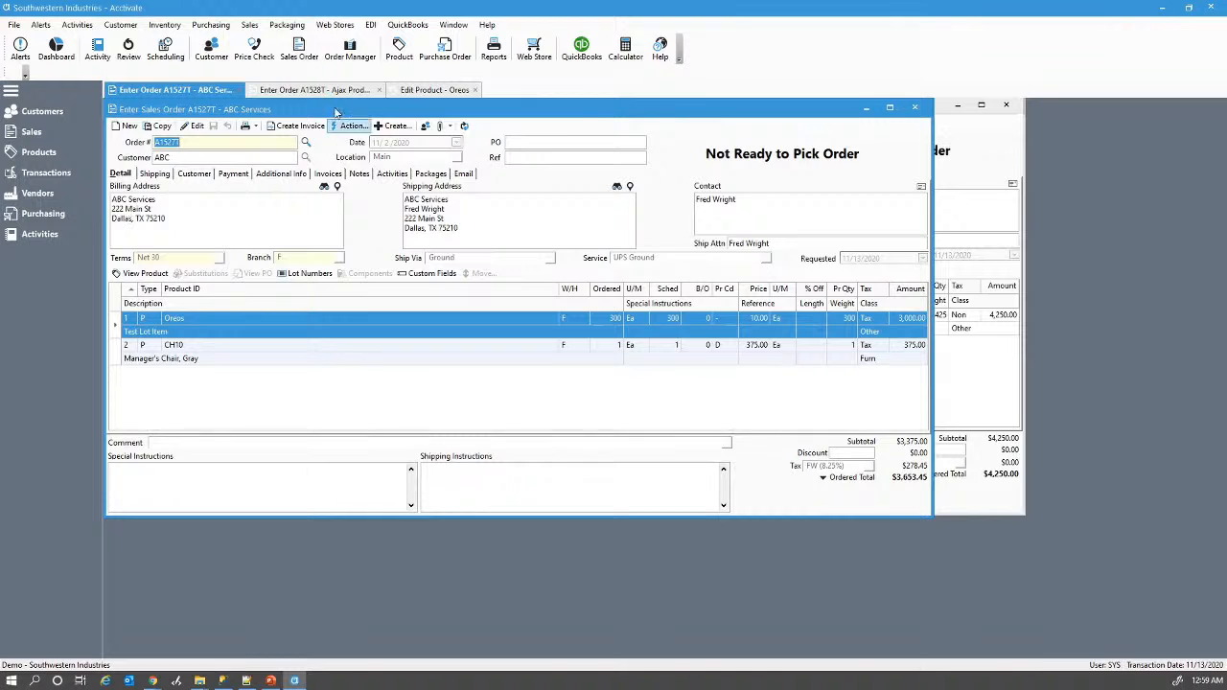
Step: Review the Ajax Productions order and the Oreos product's available, on-hand and scheduled quantities for warehouse F
left_click(311, 91)
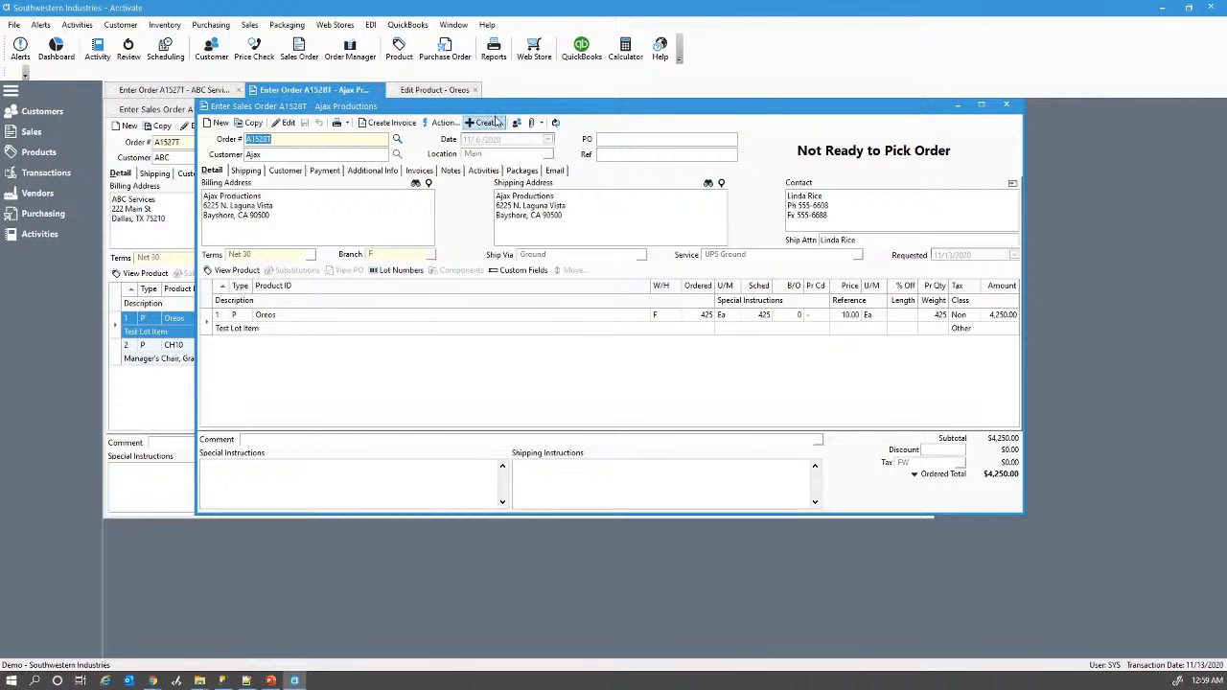
left_click(422, 91)
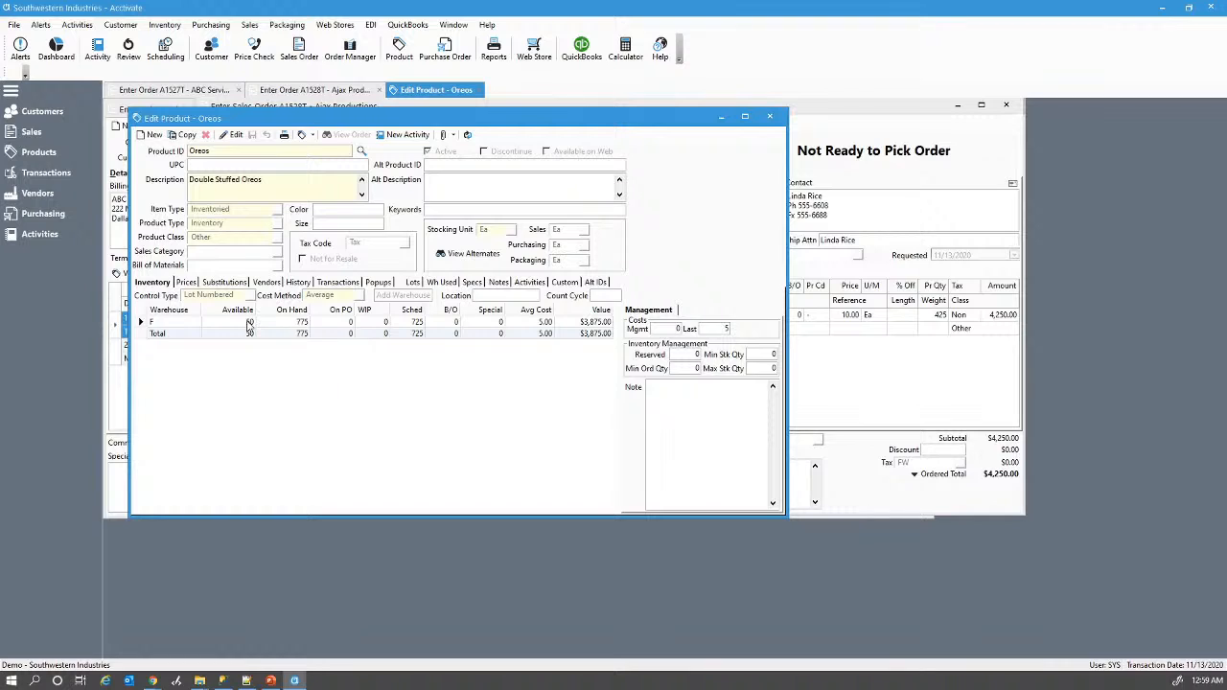
left_click(158, 324)
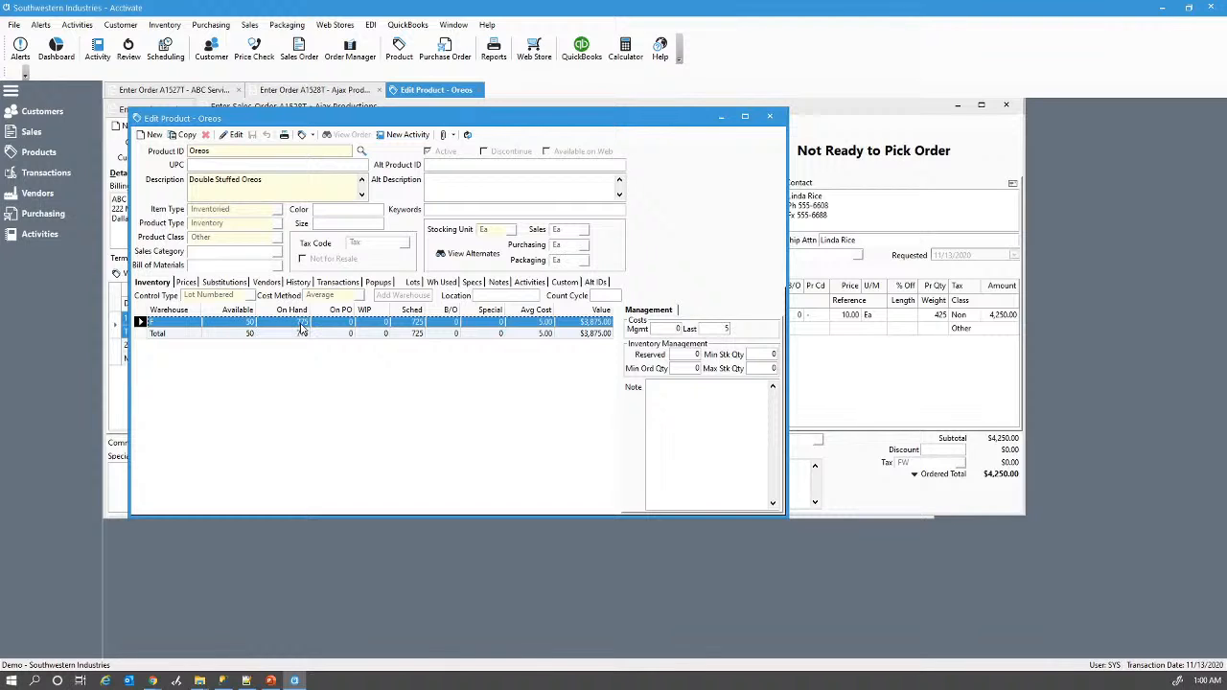
left_click(408, 321)
left_click(246, 326)
left_click(248, 324)
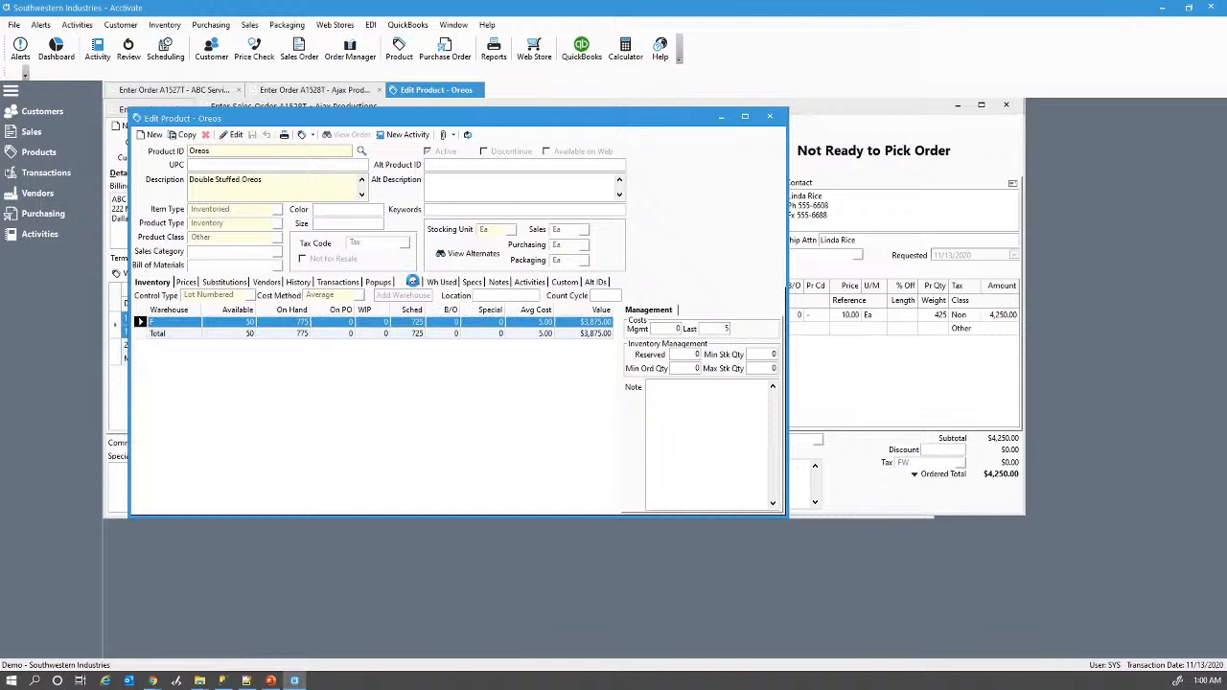
Step: Display the Oreos product's lots in a wider window so the full expiration dates can be read
left_click(413, 284)
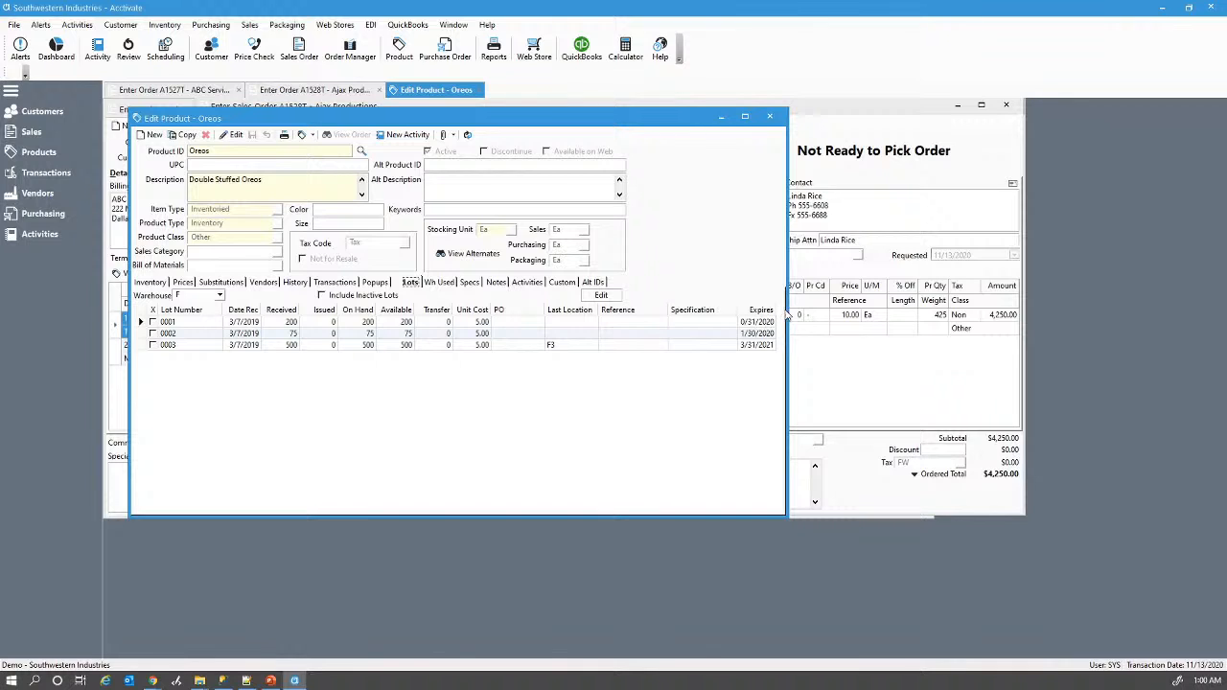
left_click_drag(783, 311, 888, 305)
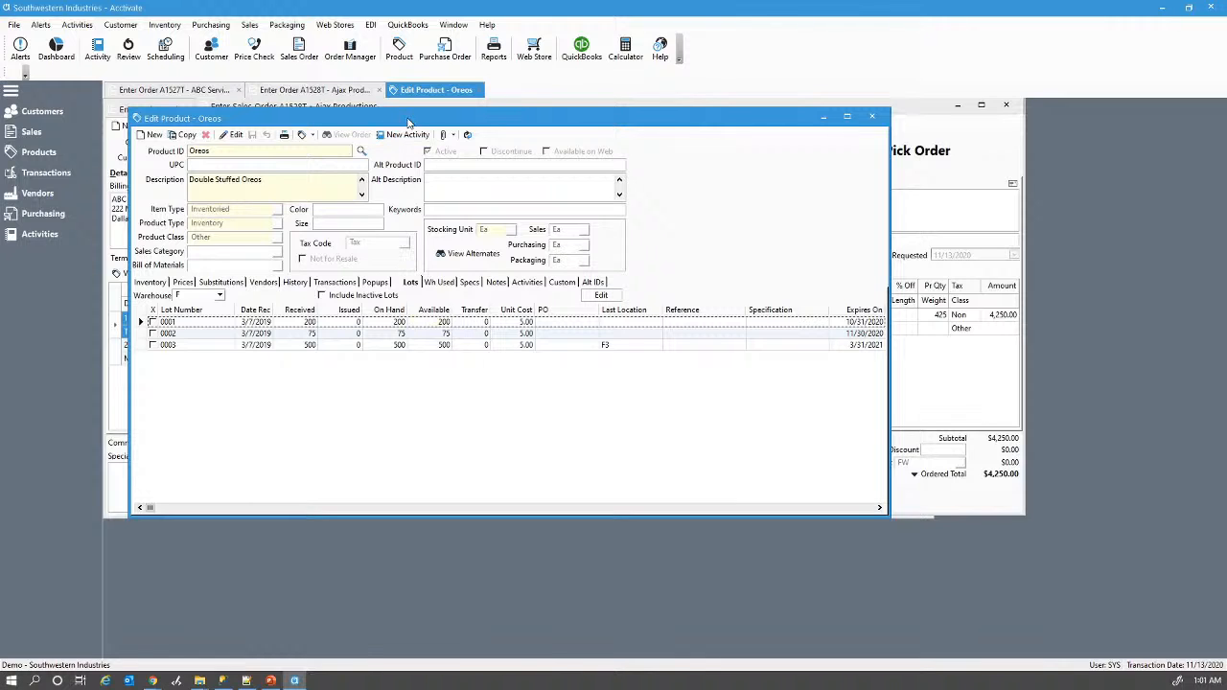
left_click_drag(410, 122, 464, 124)
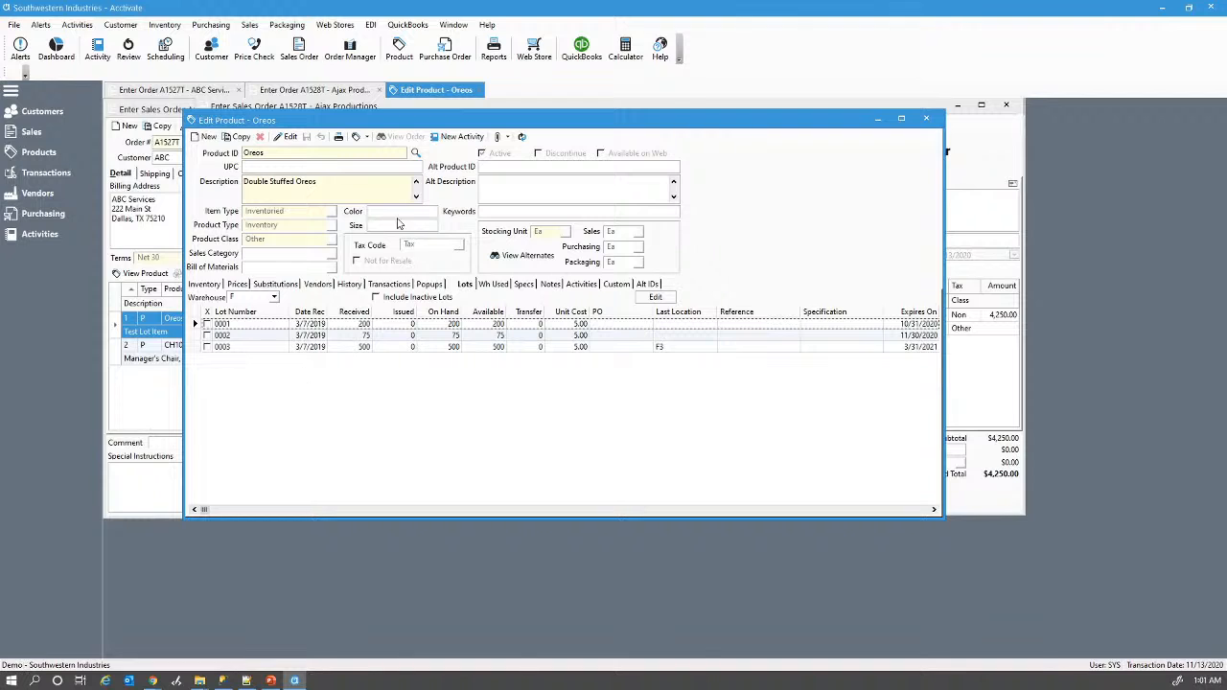
Step: Change the workflow status of the ABC Services sales order to Assign Lots
left_click(334, 91)
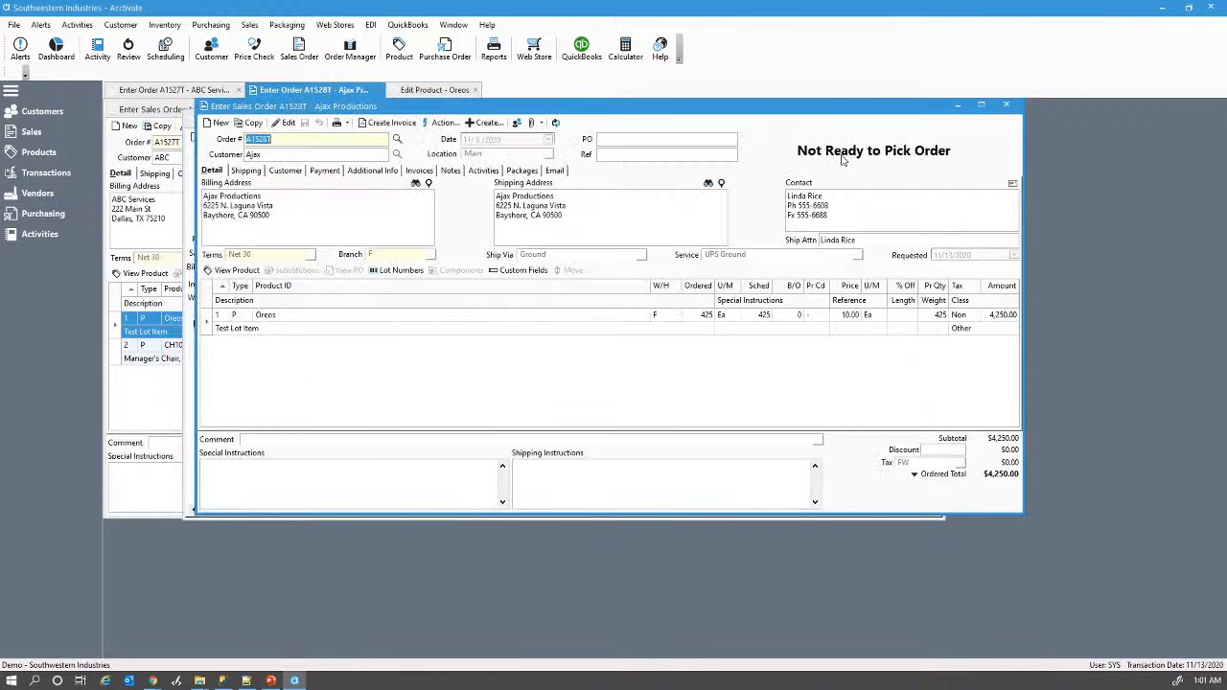
left_click(163, 90)
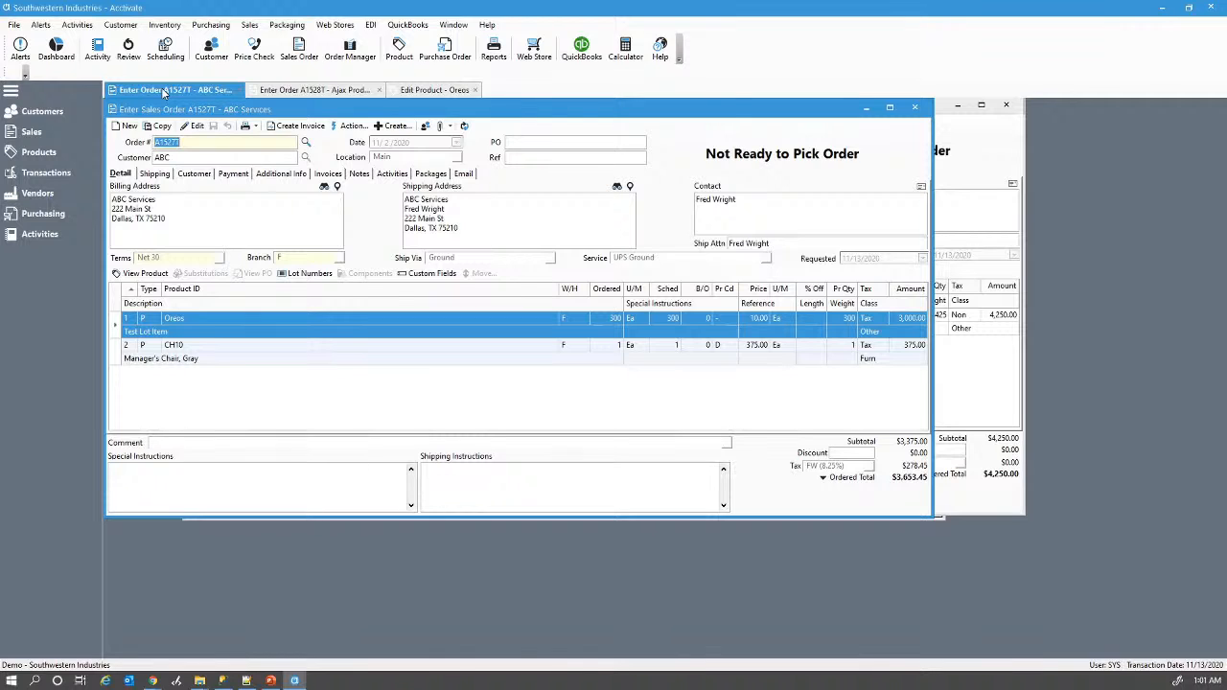
left_click(356, 128)
mouse_move(398, 186)
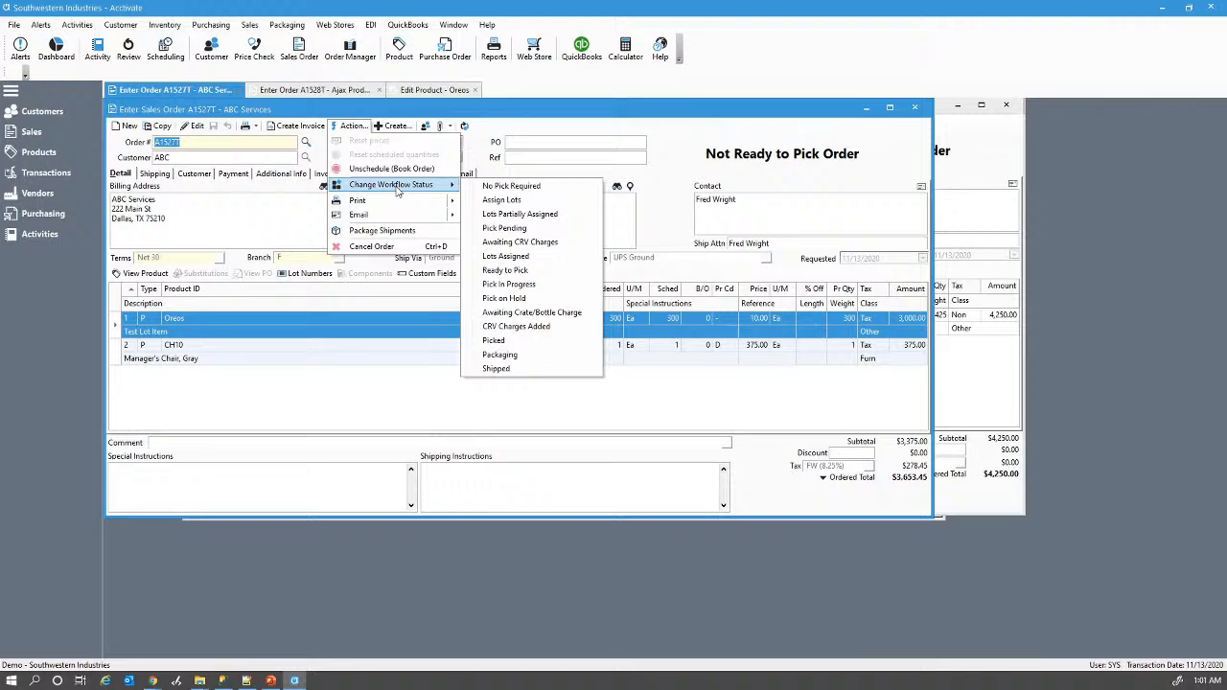
left_click(524, 201)
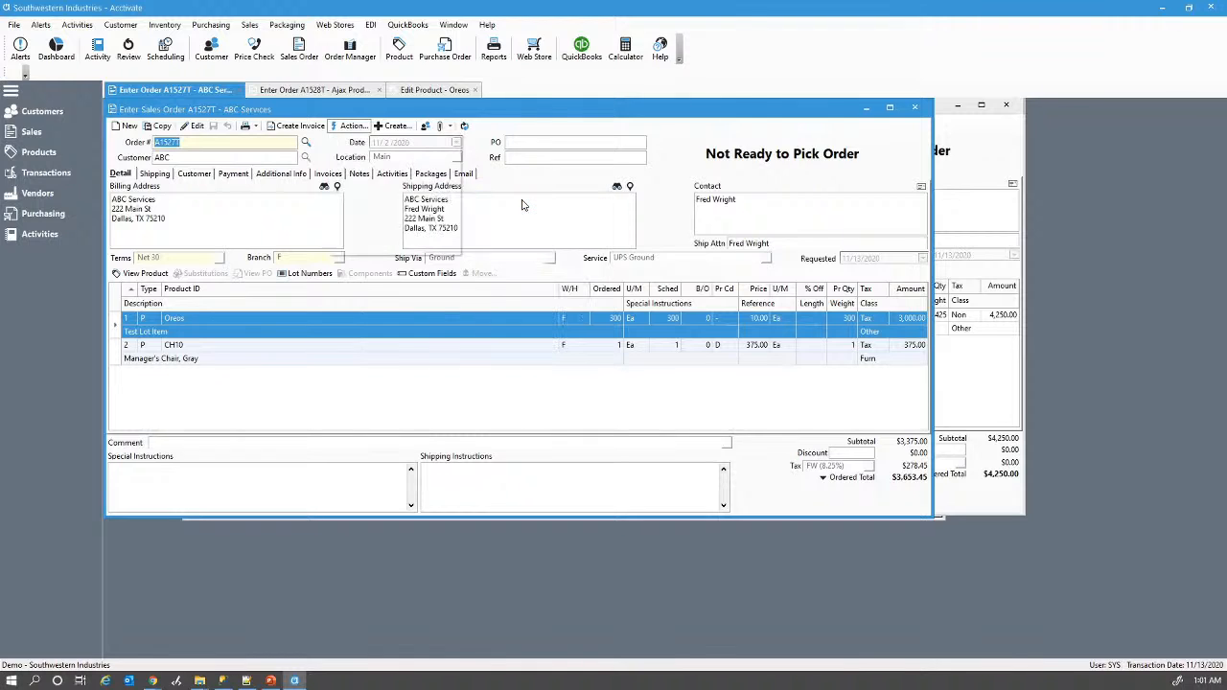
Step: Change the workflow status of the Ajax Productions sales order to Assign Lots
left_click(326, 93)
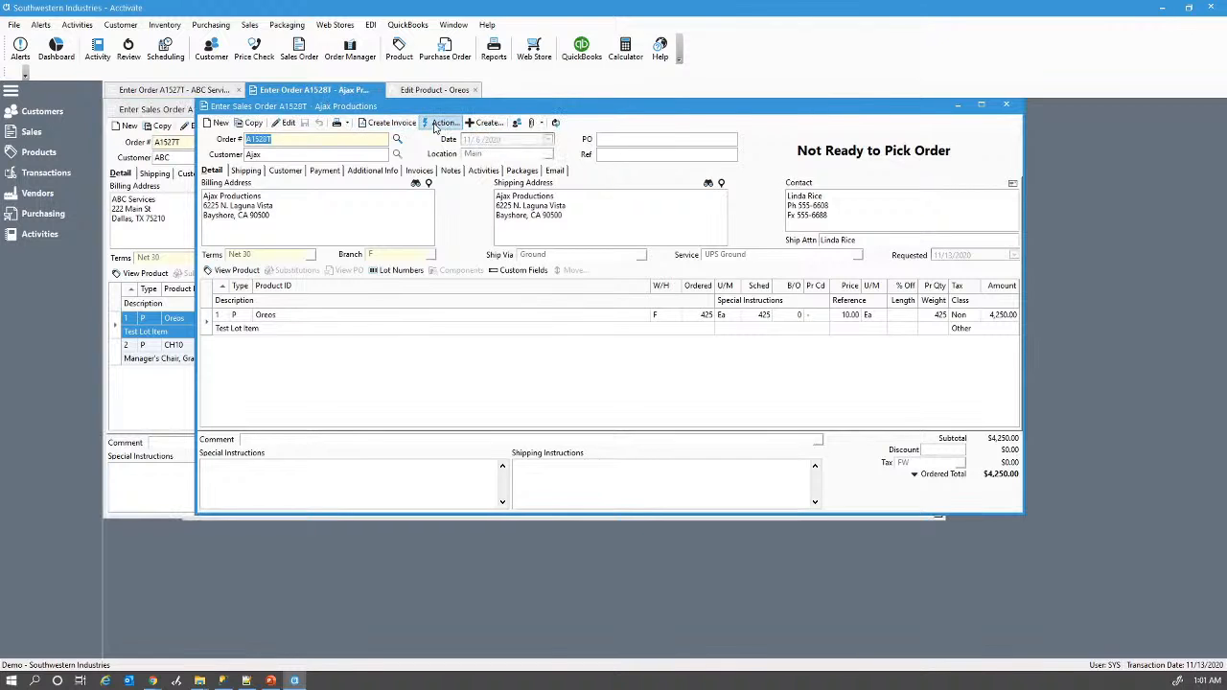
left_click(436, 124)
mouse_move(474, 182)
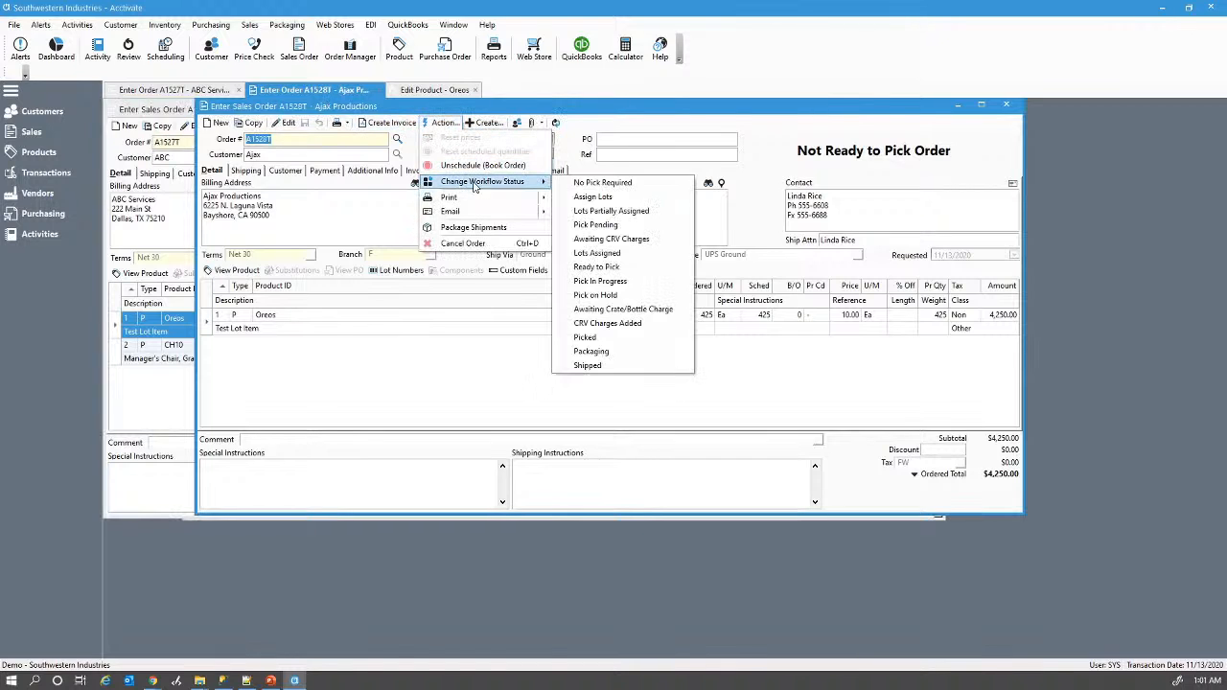
left_click(599, 197)
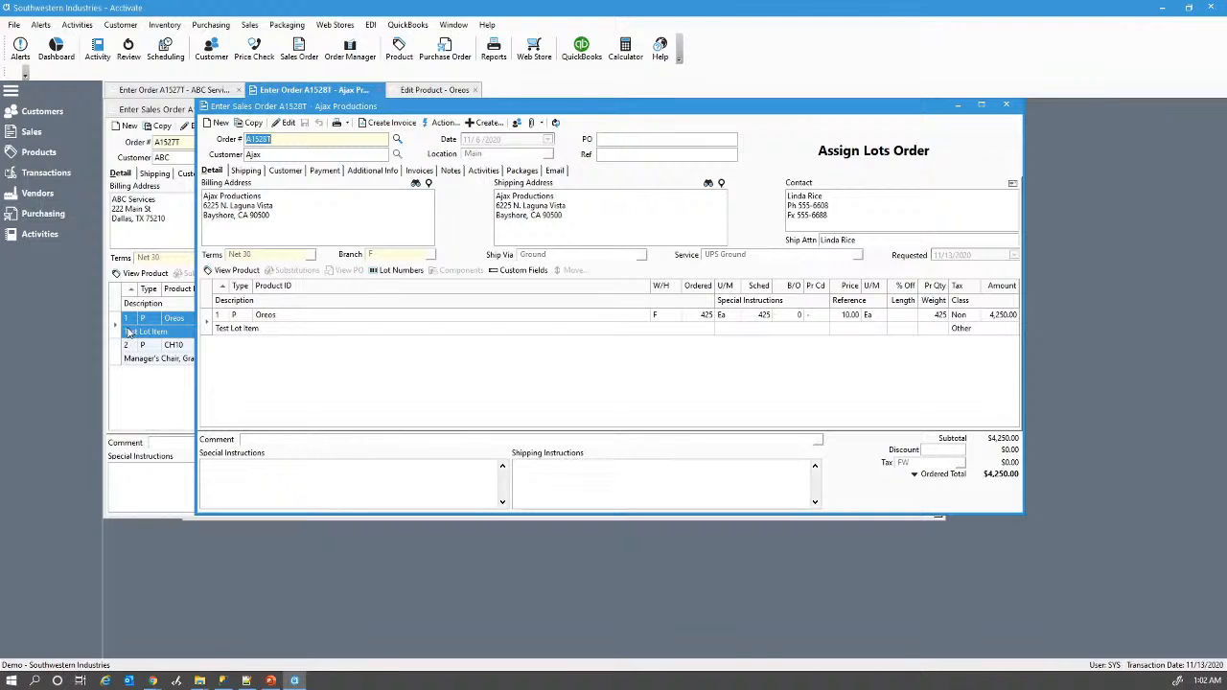
Step: Launch the Assign Lots program from the desktop and bring it in front of the maximized Acctivate window
left_click(1188, 8)
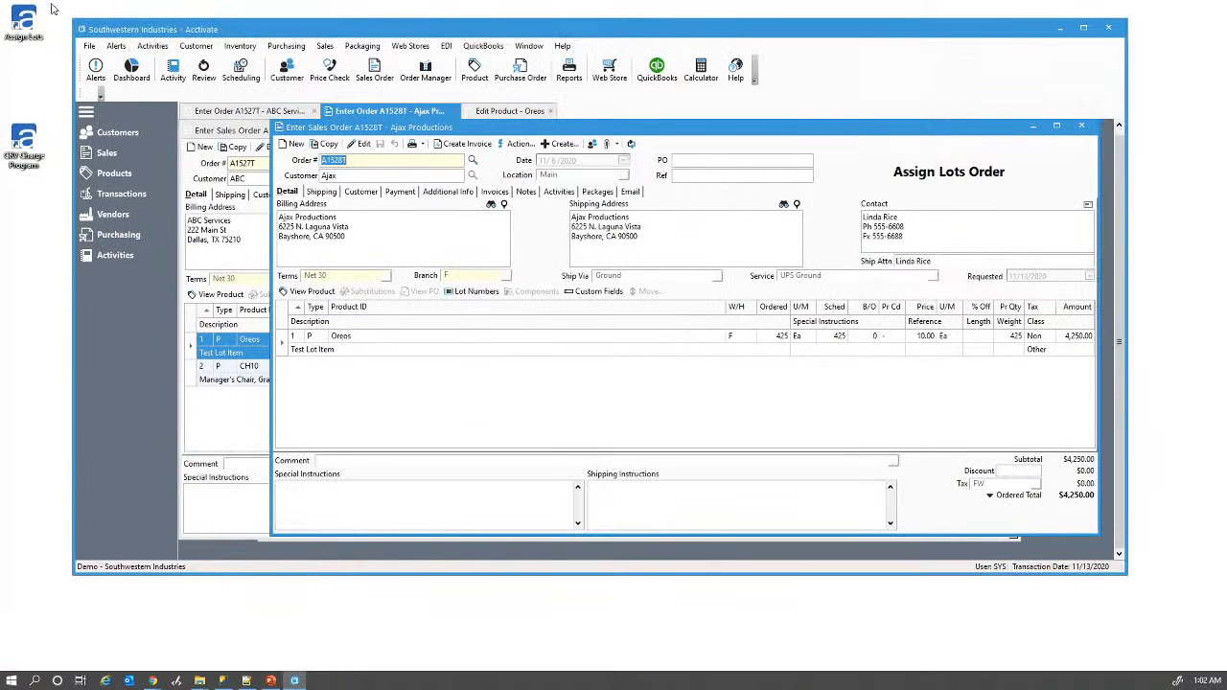
double_click(27, 25)
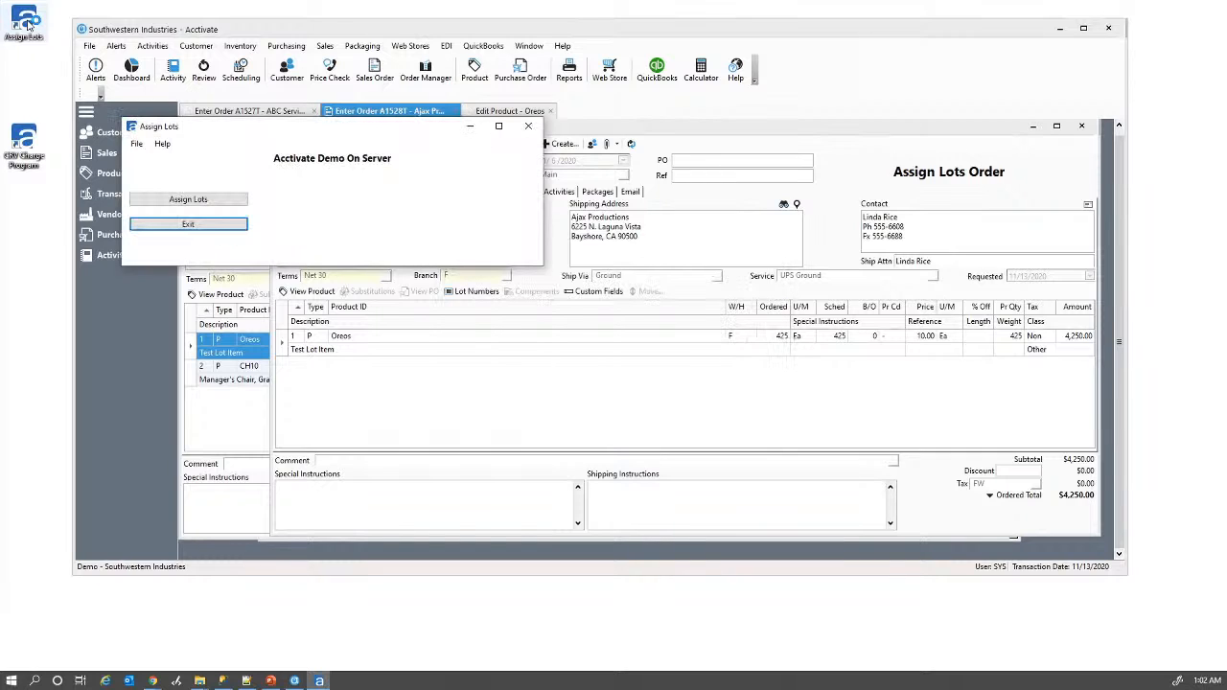
left_click_drag(297, 128, 344, 134)
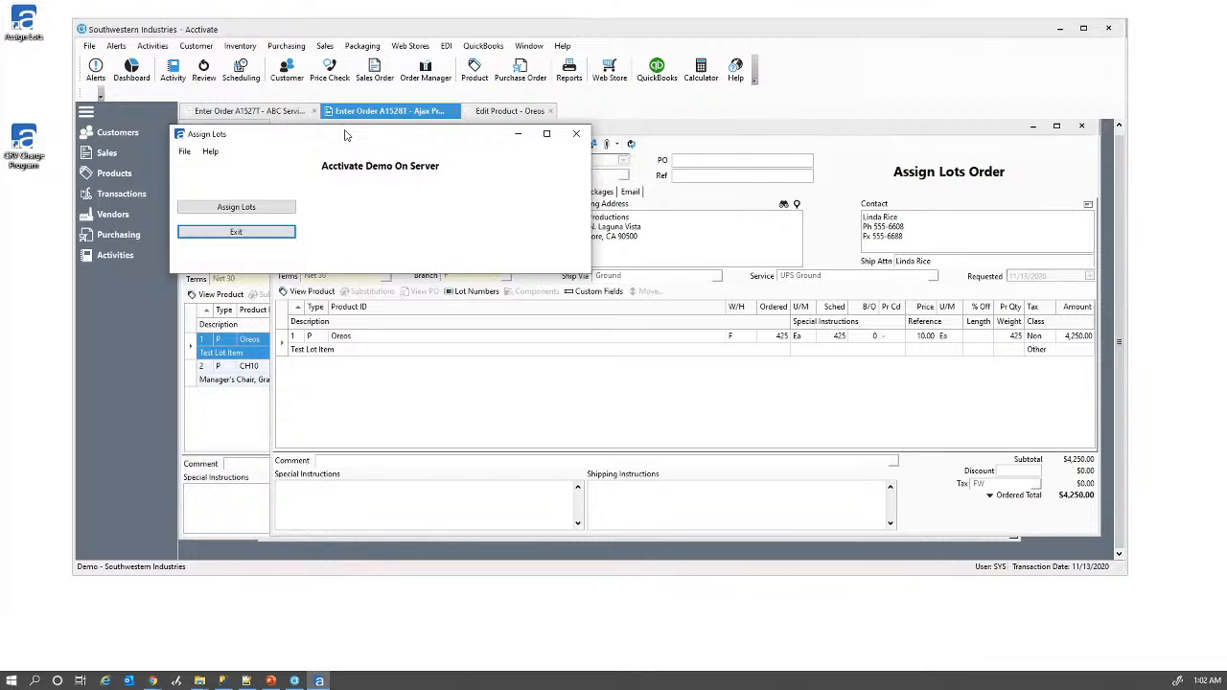
left_click(1083, 28)
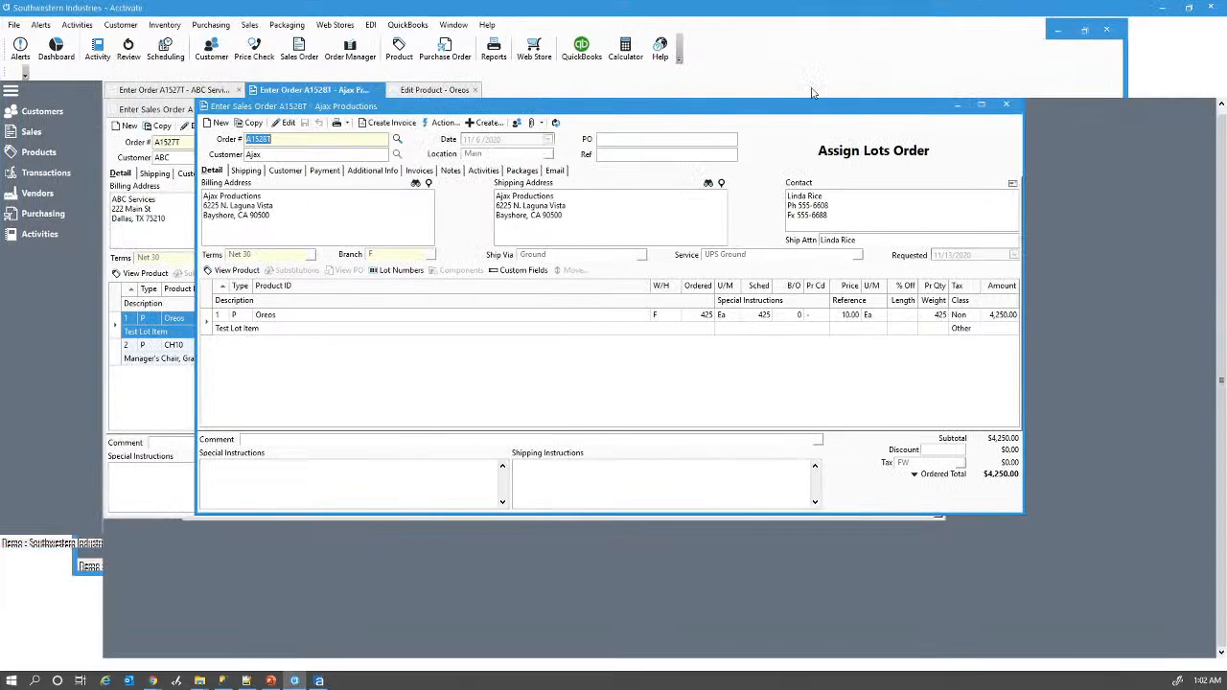
left_click(319, 680)
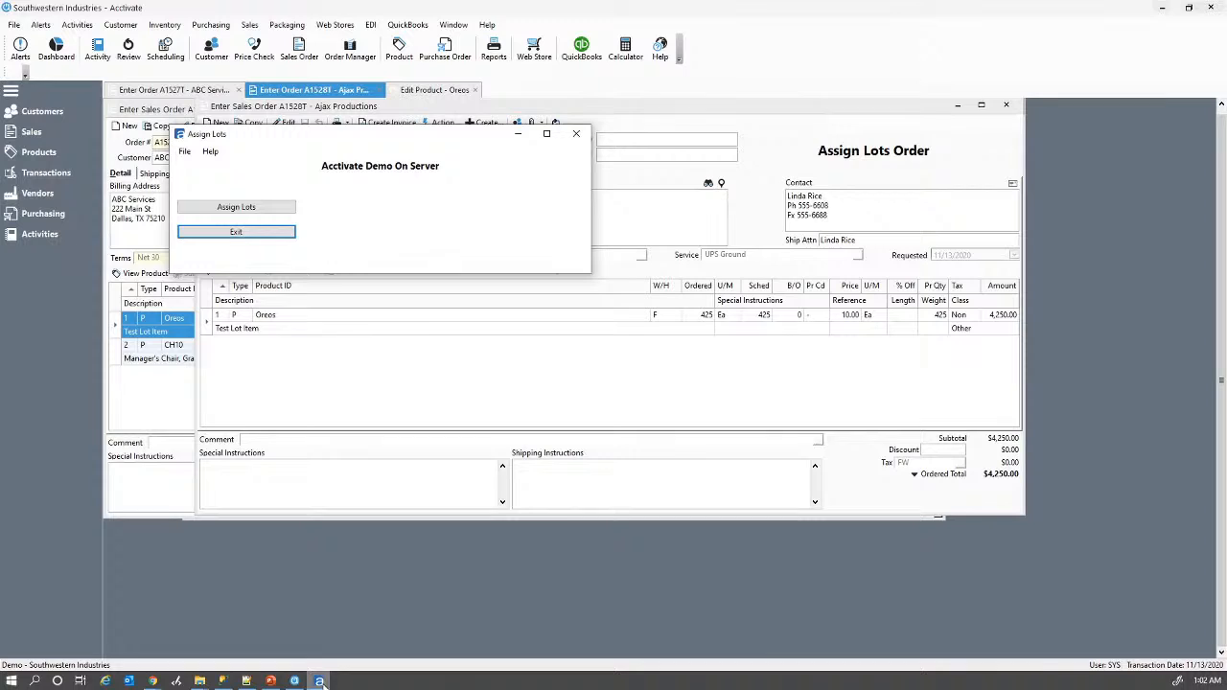
Step: Examine the Assign Lots settings for order workflow statuses, excluded warehouses and expired lots, leaving them without saving
left_click(185, 152)
left_click(198, 169)
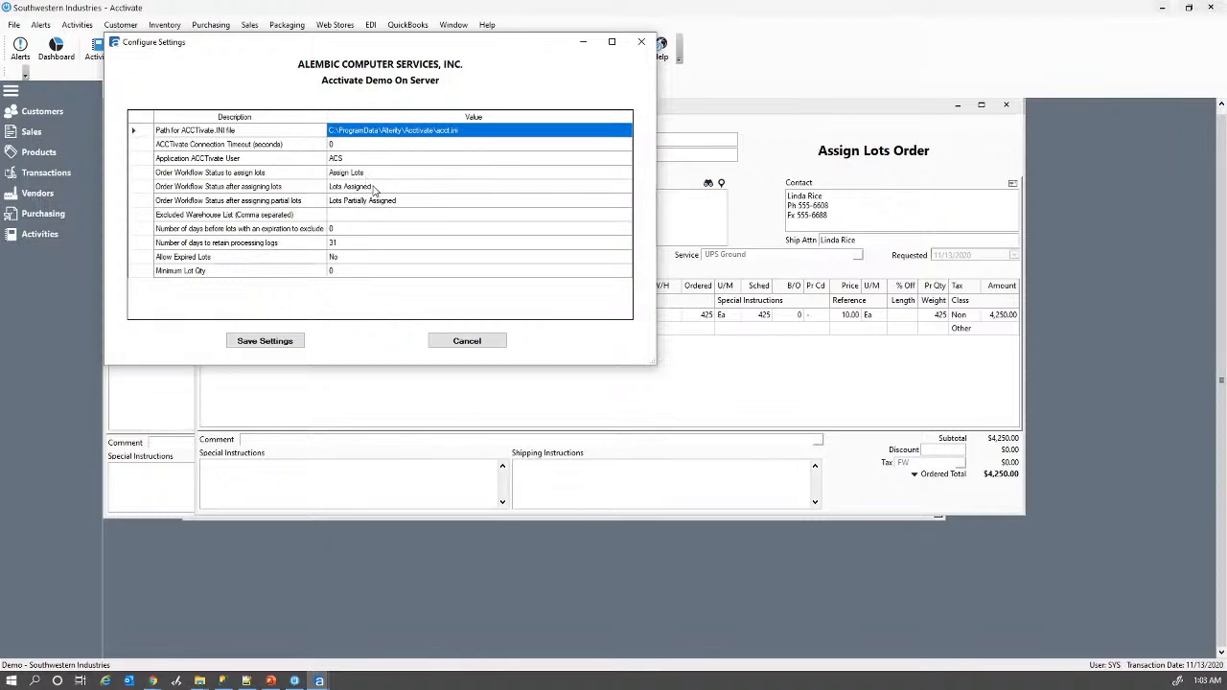
left_click(366, 174)
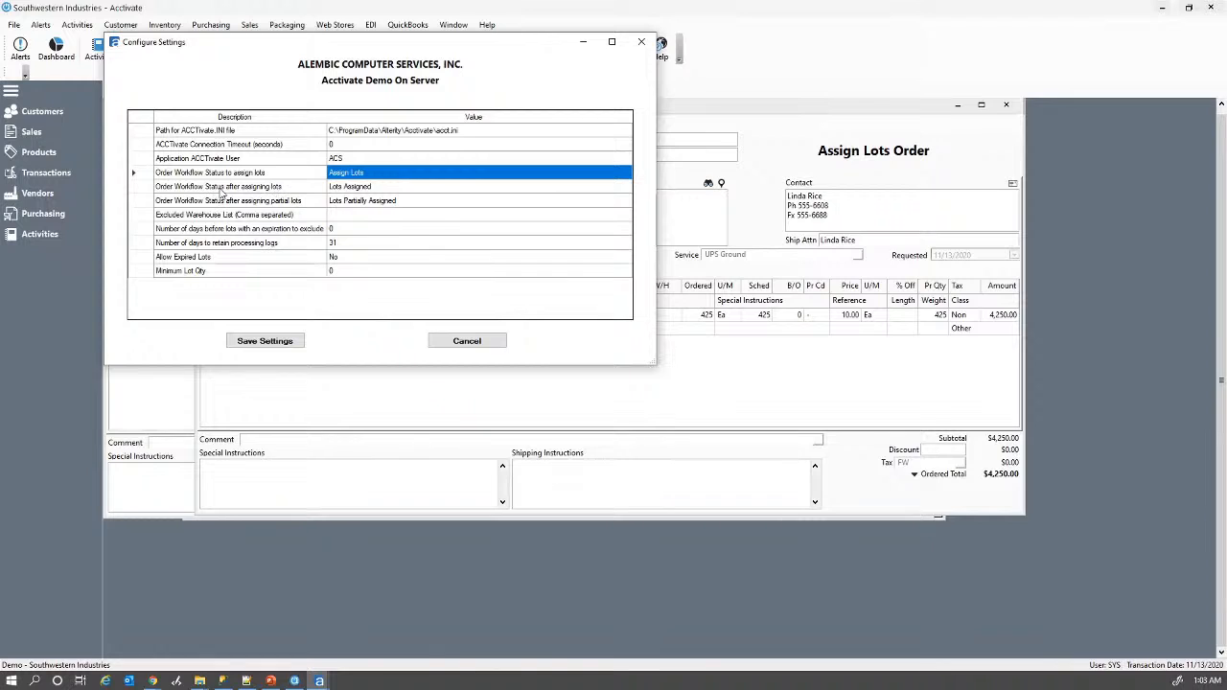
left_click(366, 188)
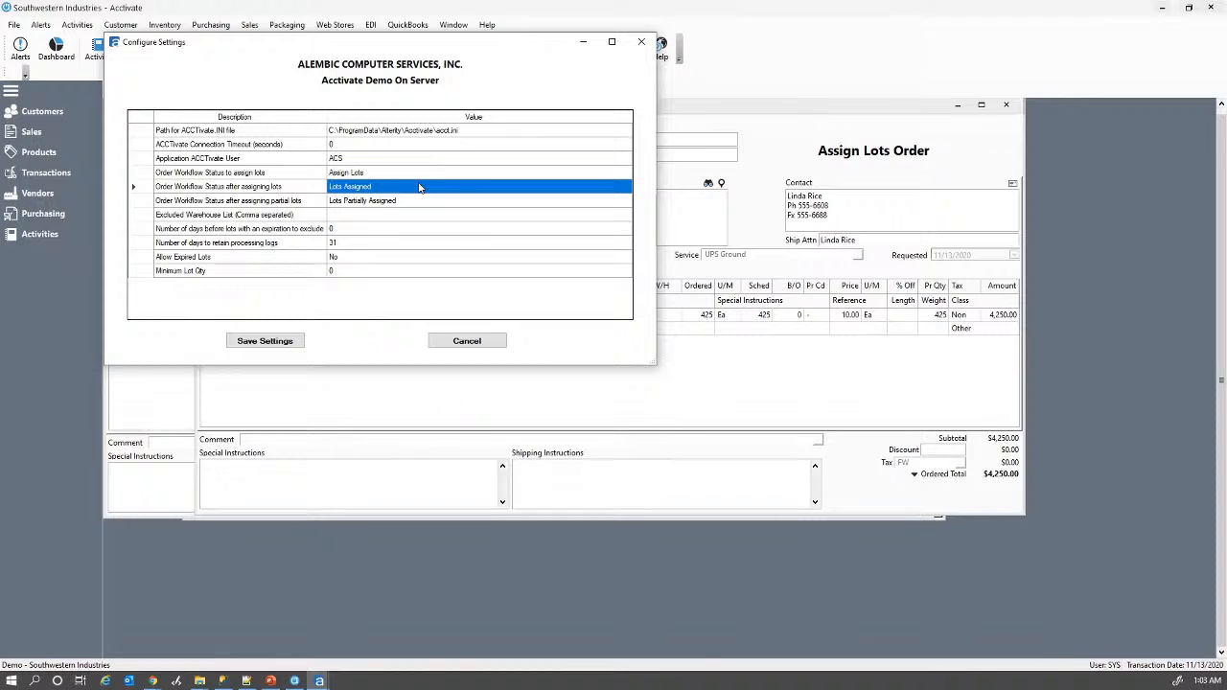
left_click(362, 202)
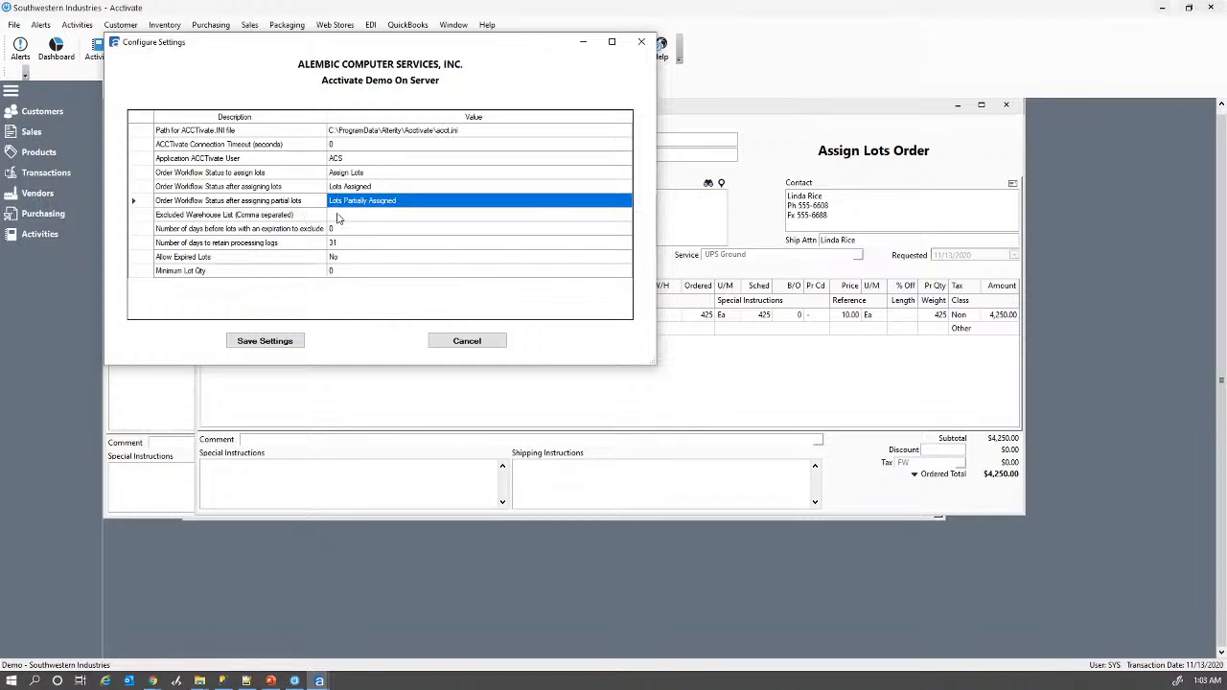
left_click(338, 215)
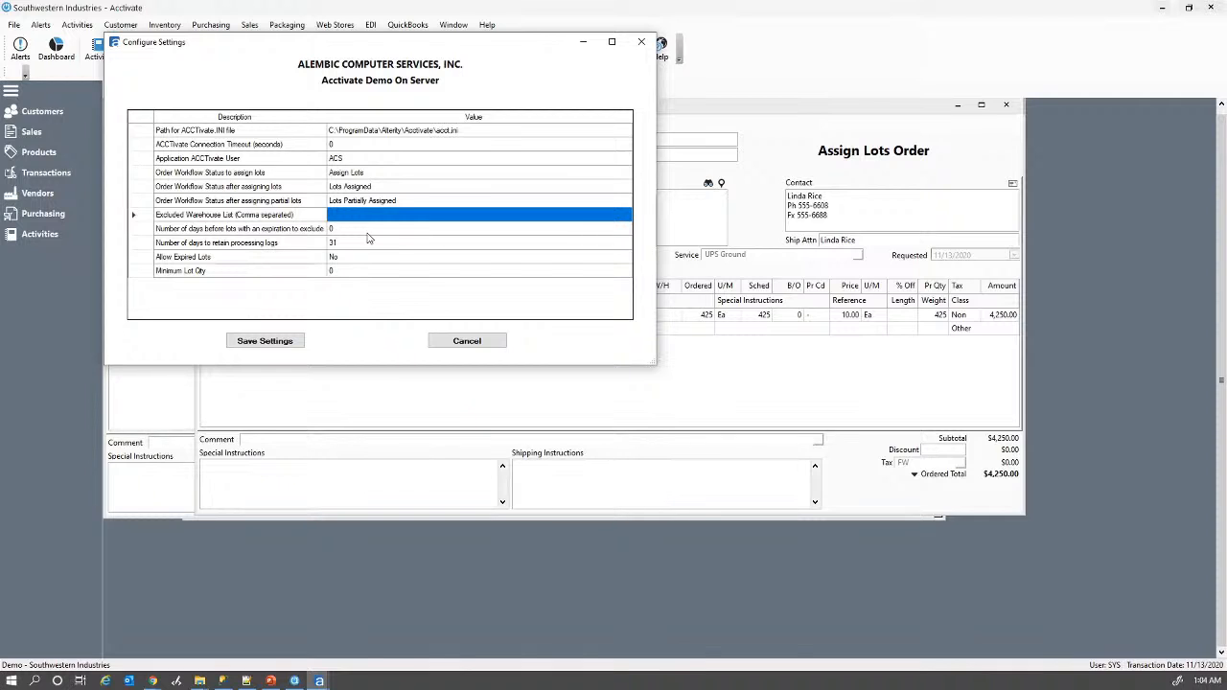
left_click(241, 259)
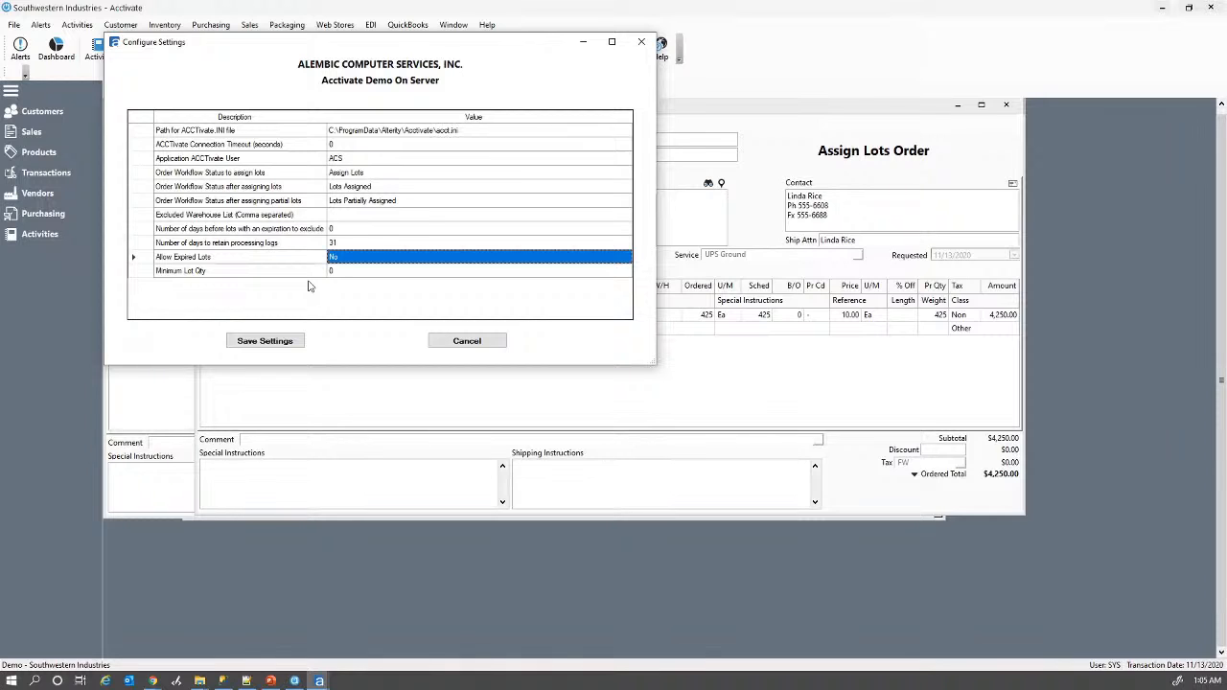
left_click(470, 341)
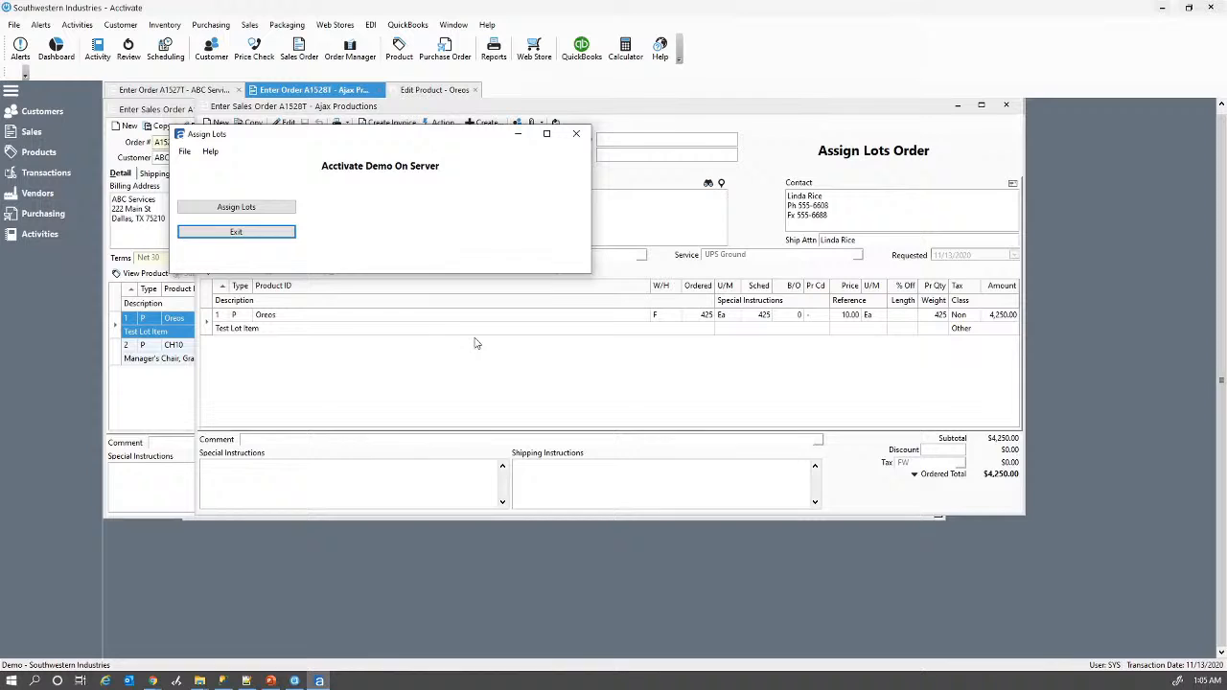
Step: Examine the company and database password options for changing the Assign Lots database, and exit without saving
left_click(184, 151)
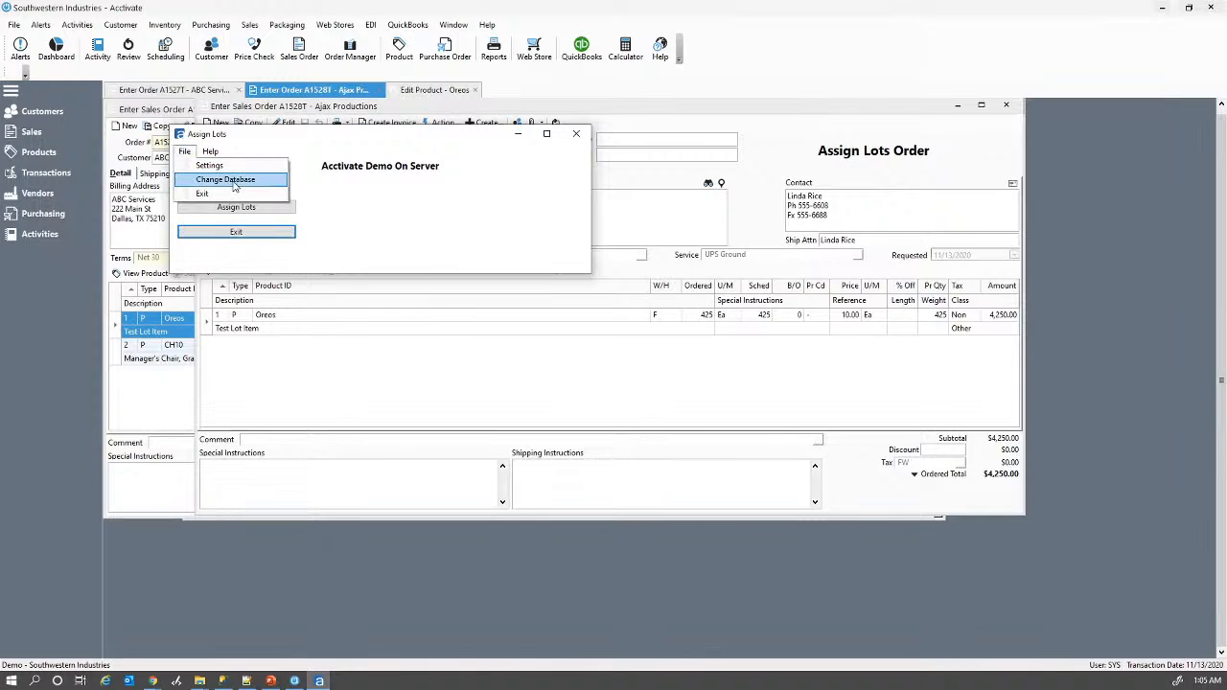
left_click(224, 179)
left_click(489, 206)
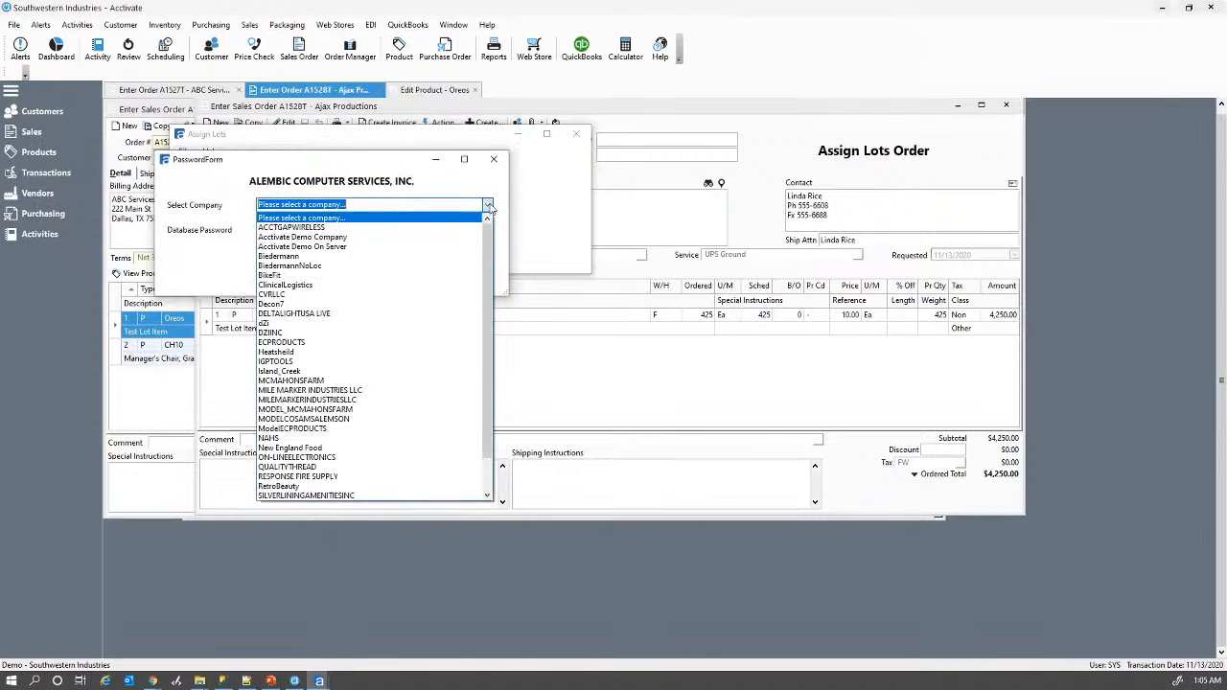
left_click(468, 209)
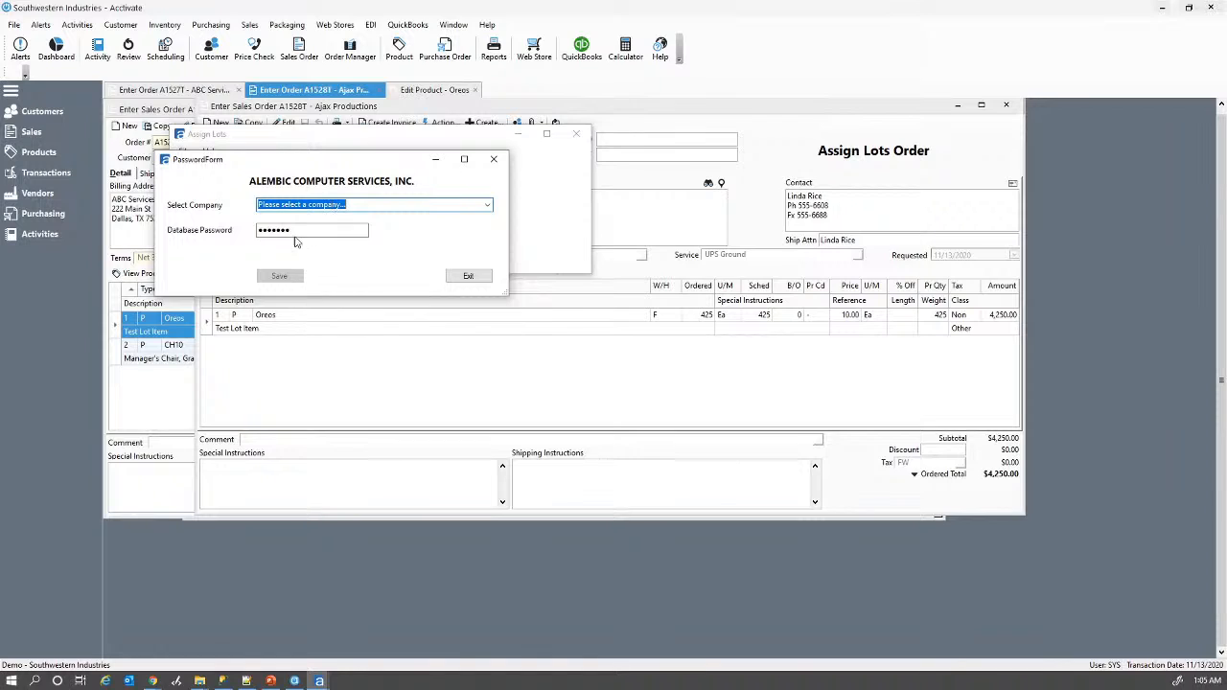
left_click(468, 276)
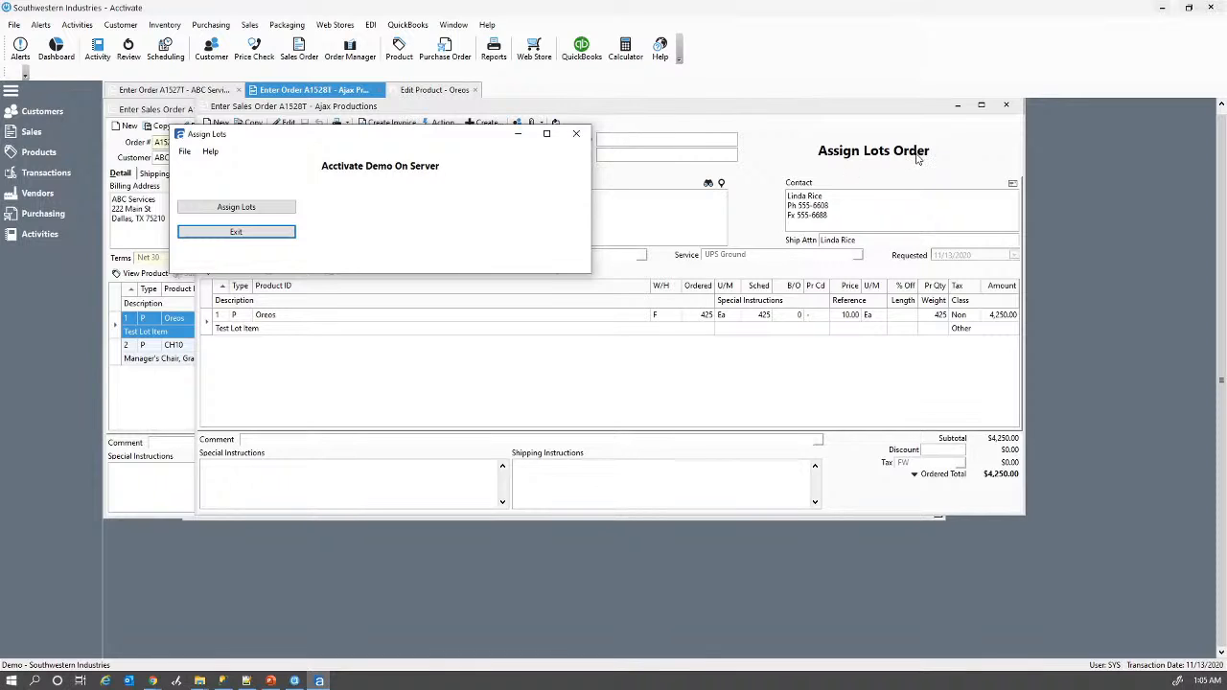
Step: Run the automatic lot assignment, acknowledge the processing exceptions, and exit the Assign Lots program
left_click(248, 210)
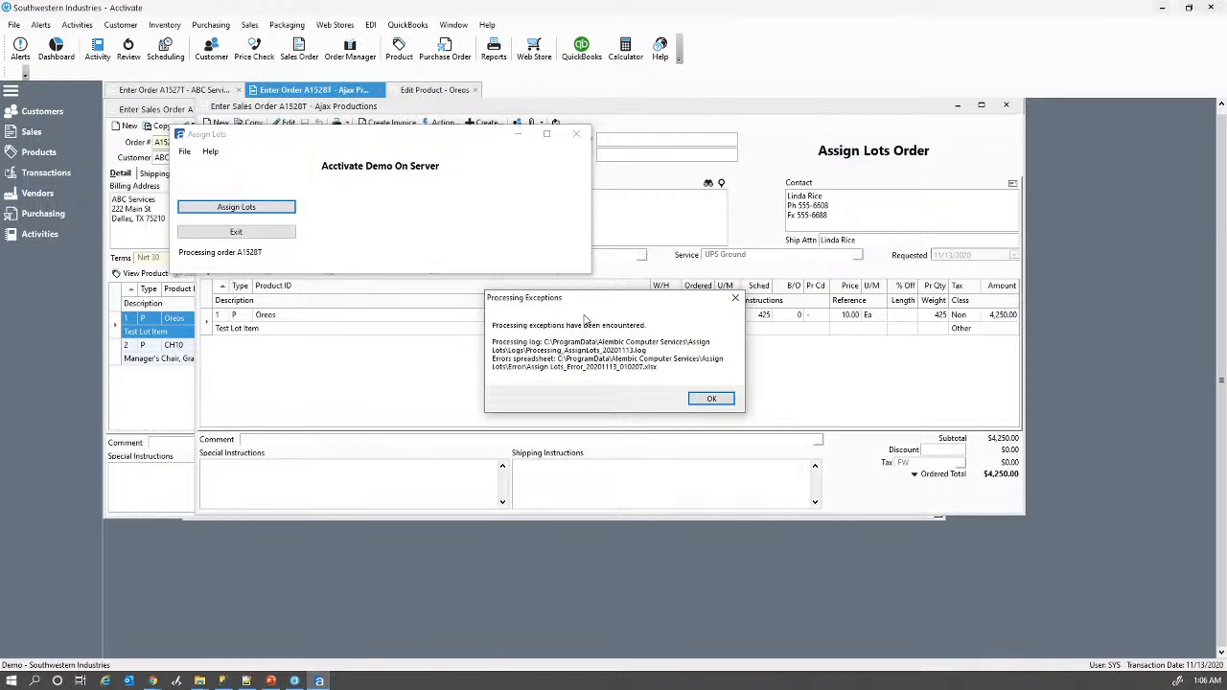
left_click(717, 399)
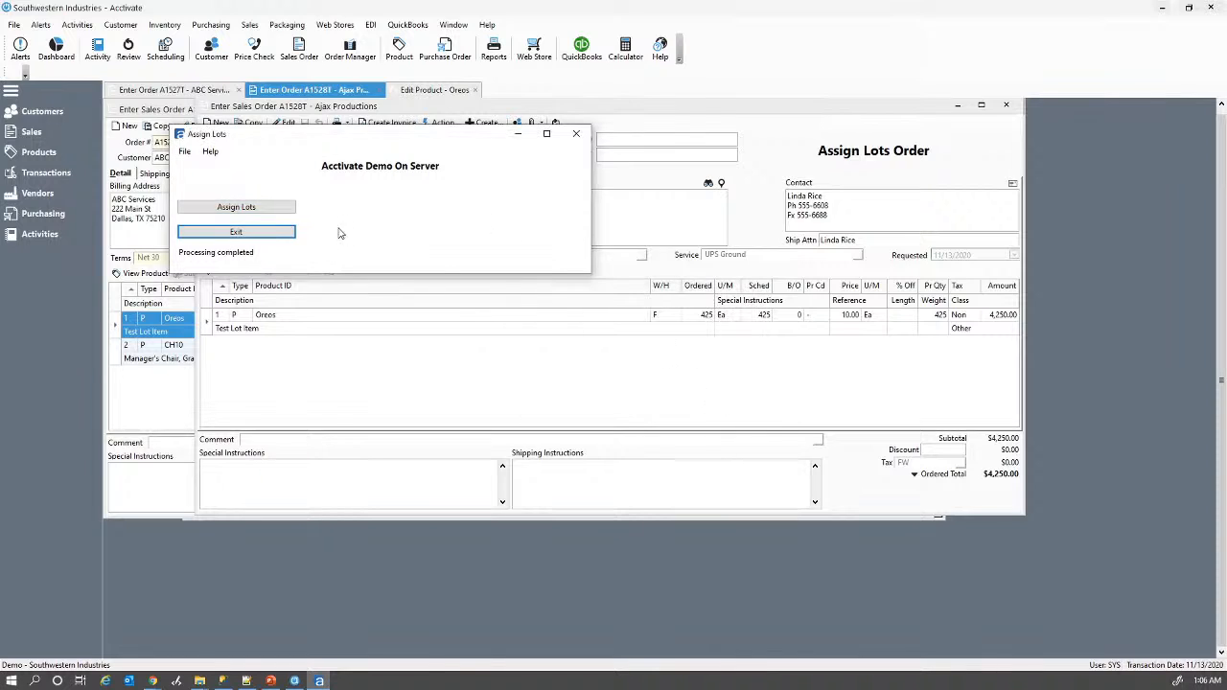
left_click(251, 234)
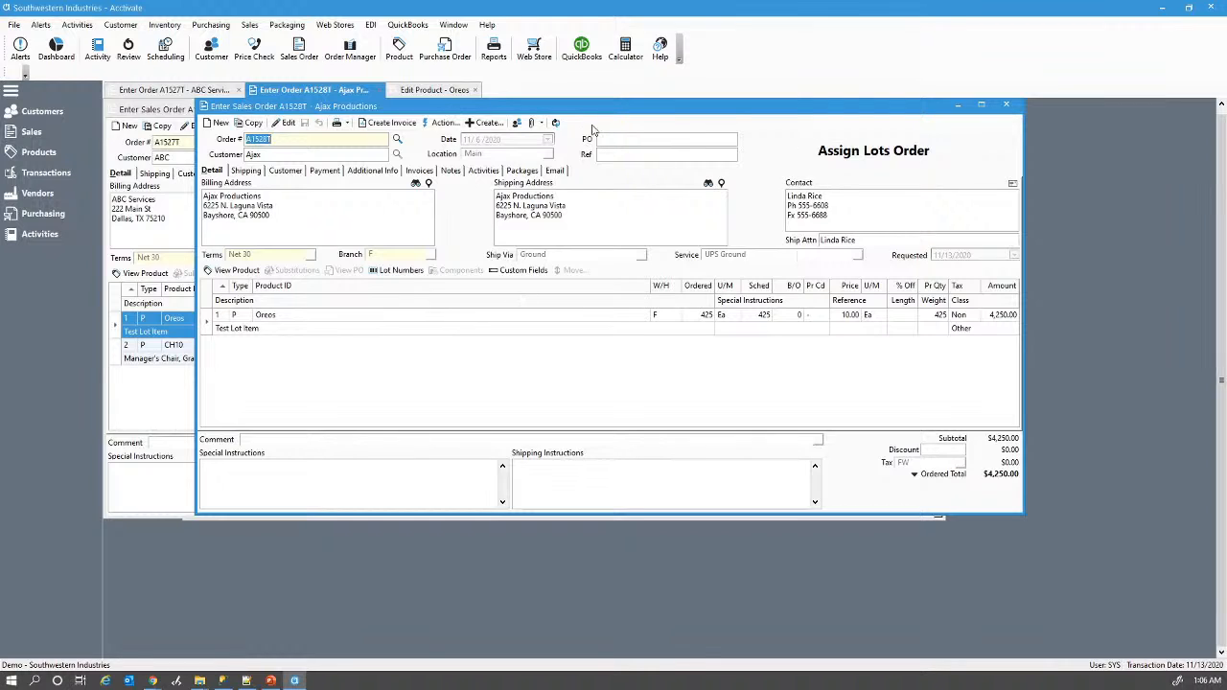
Step: Refresh the Ajax Productions order and view the lot numbers assigned to its Oreos line
left_click(556, 124)
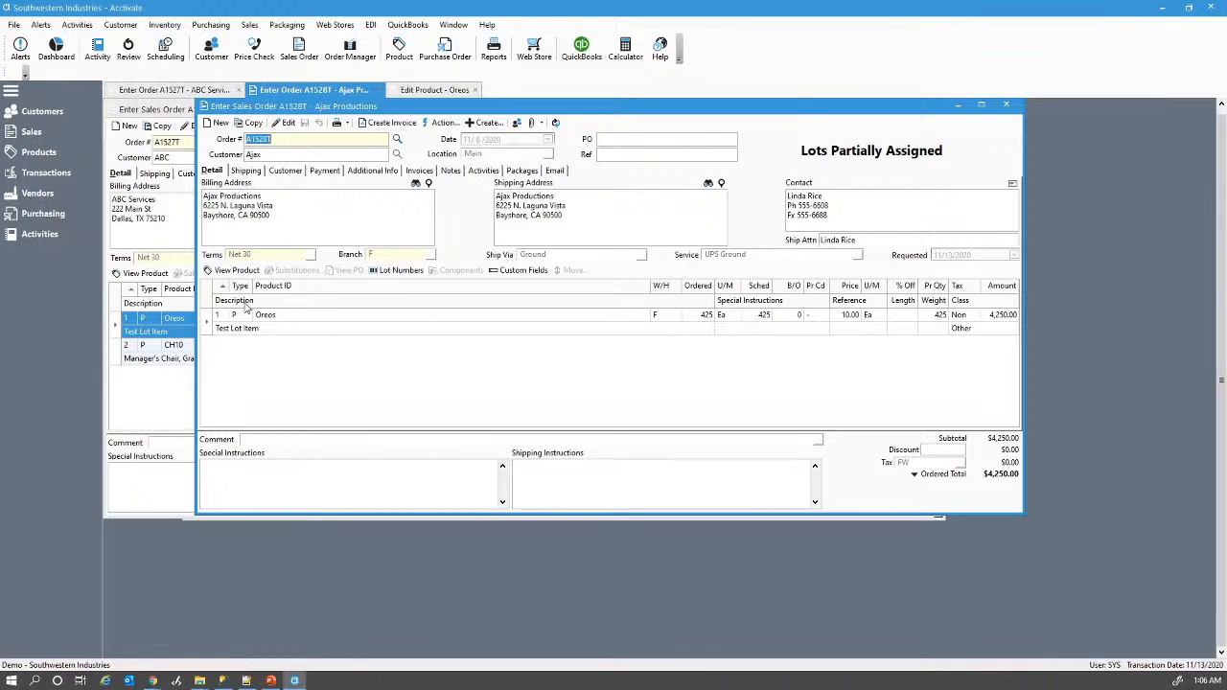
left_click(394, 270)
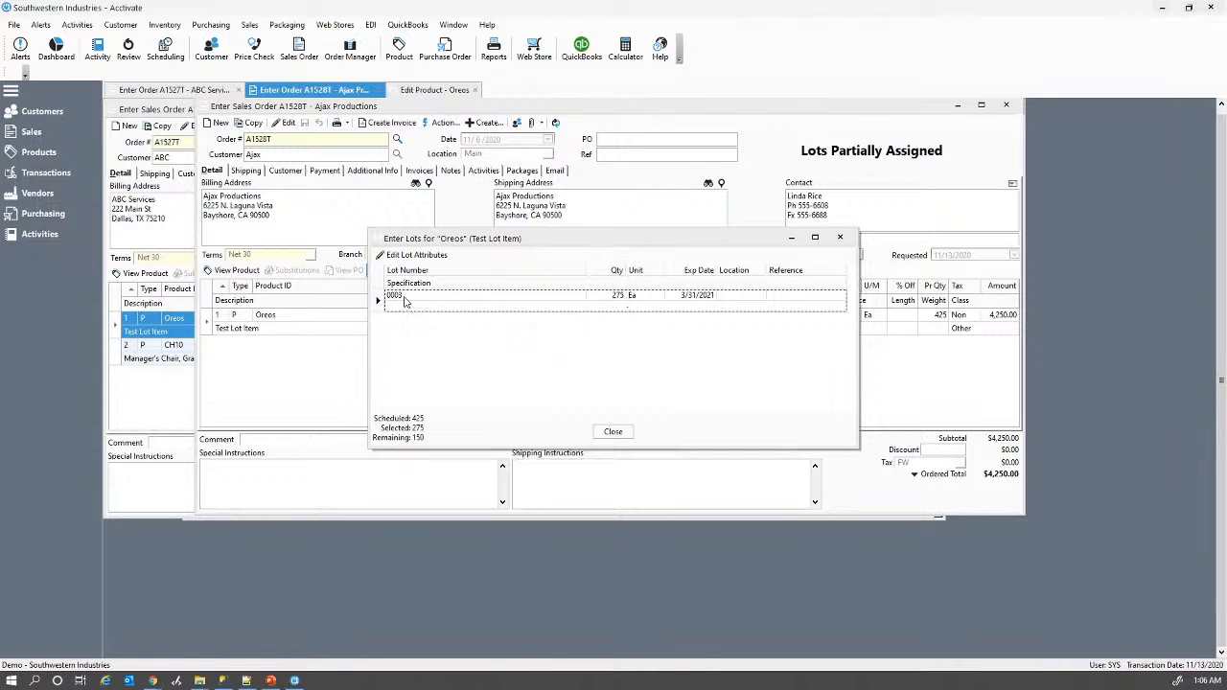
Step: Refresh the ABC Services order and review the lot numbers assigned to its Oreos line and the CH10 line
left_click(612, 432)
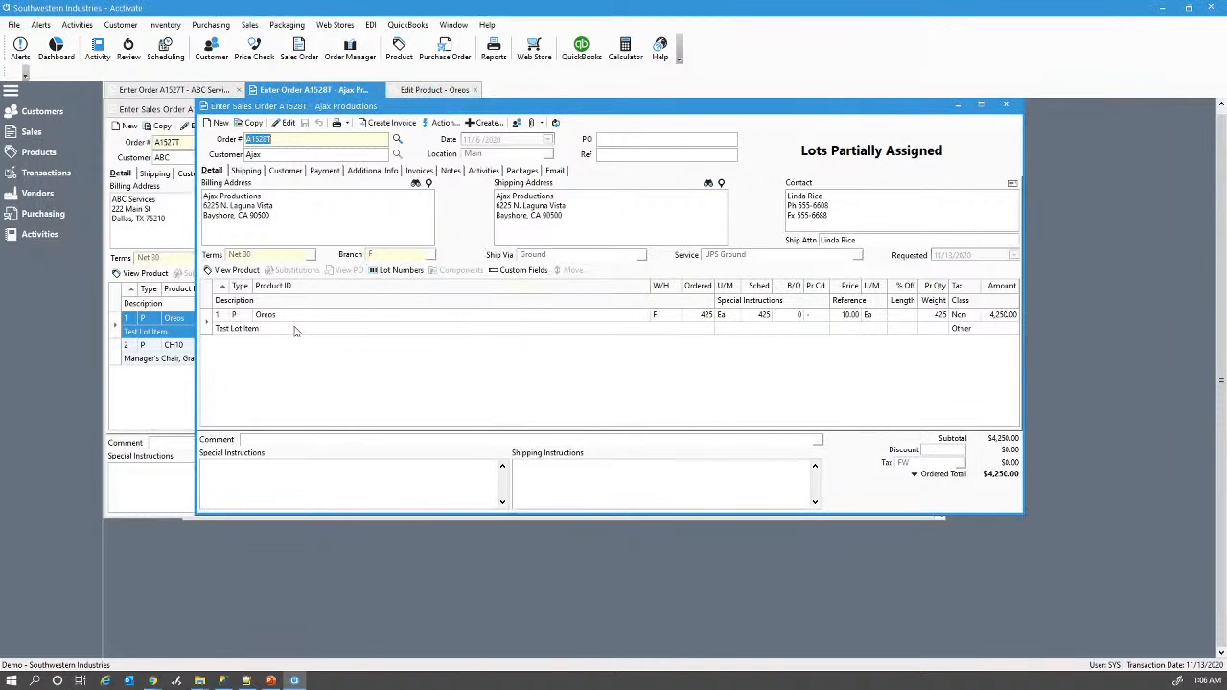
left_click(165, 112)
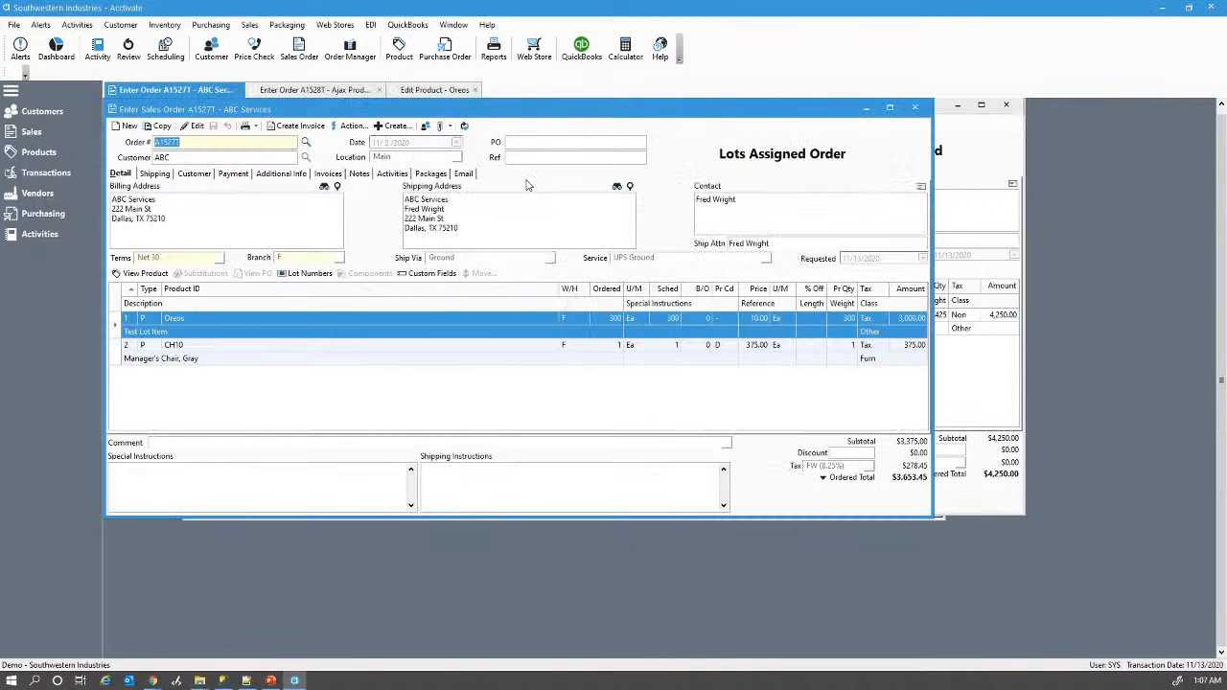
left_click(464, 127)
left_click(295, 275)
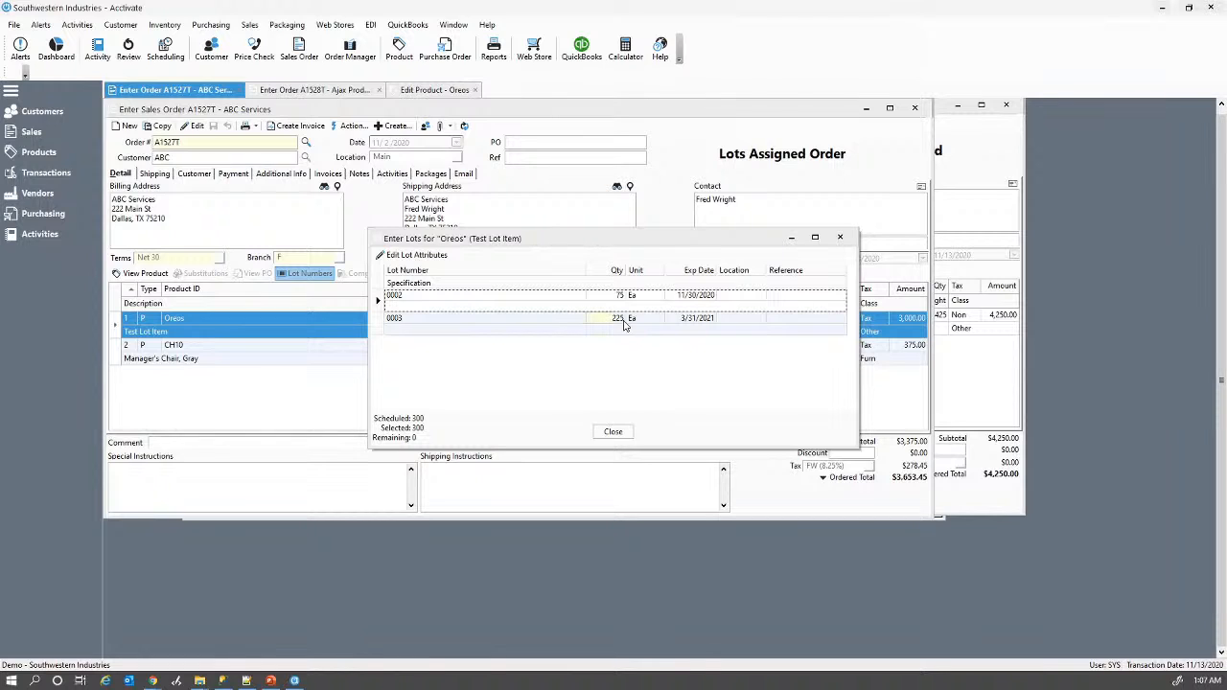
left_click(613, 432)
left_click(172, 349)
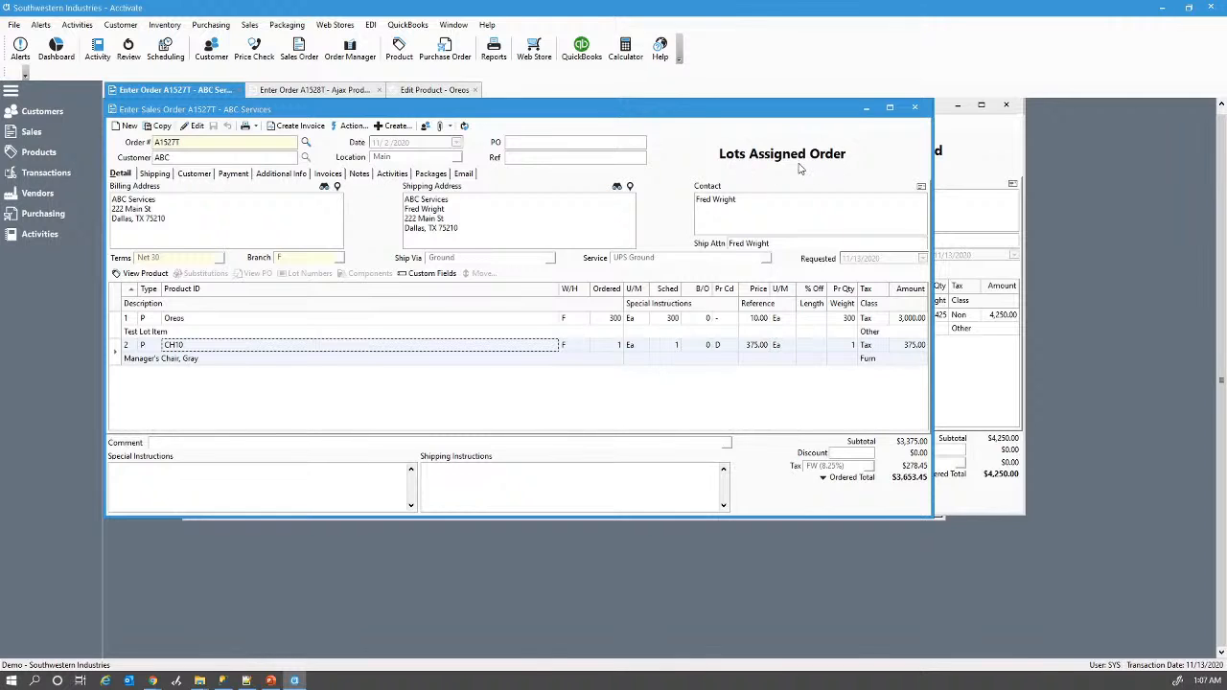
Step: Open the sales order business alerts and filter the scheduled orders by the Lots Assigned workflow status
left_click(30, 56)
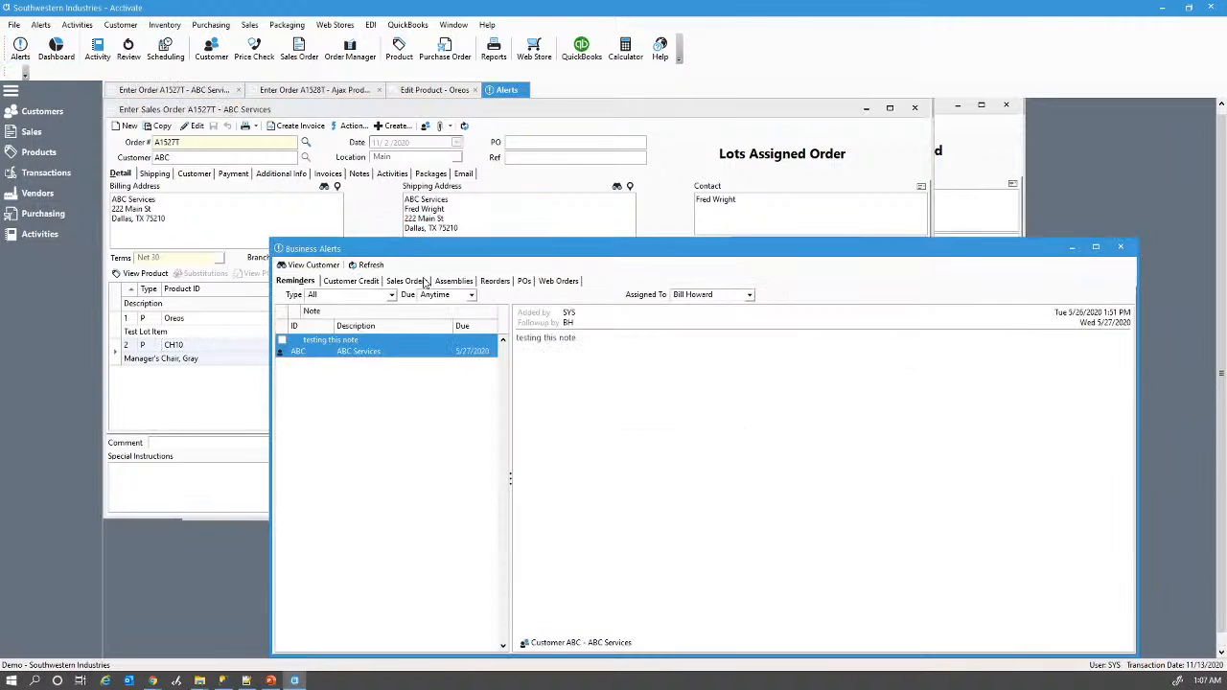
left_click(406, 281)
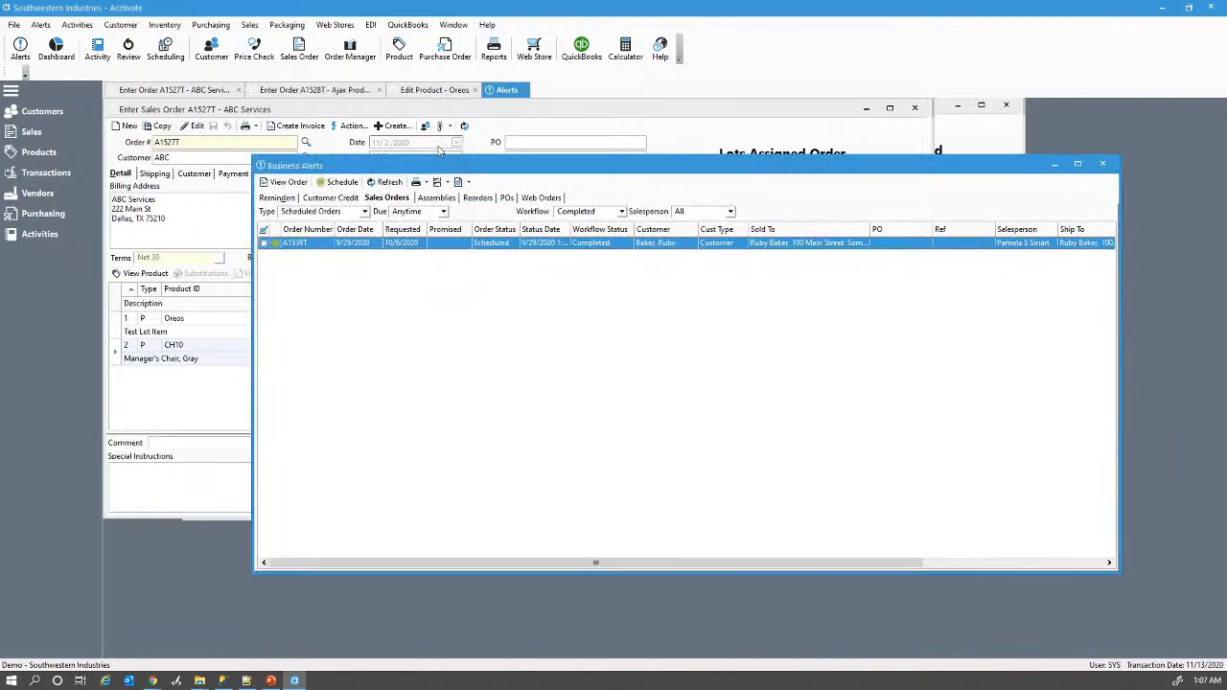
left_click(613, 182)
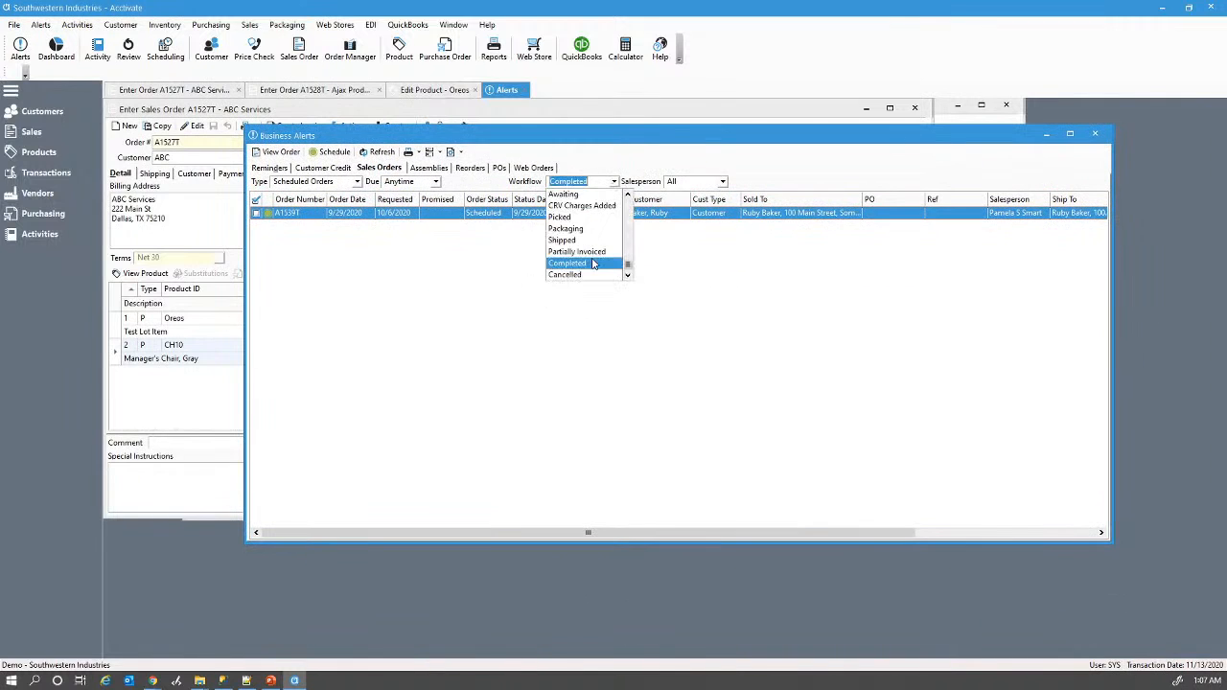
left_click(628, 196)
left_click(628, 195)
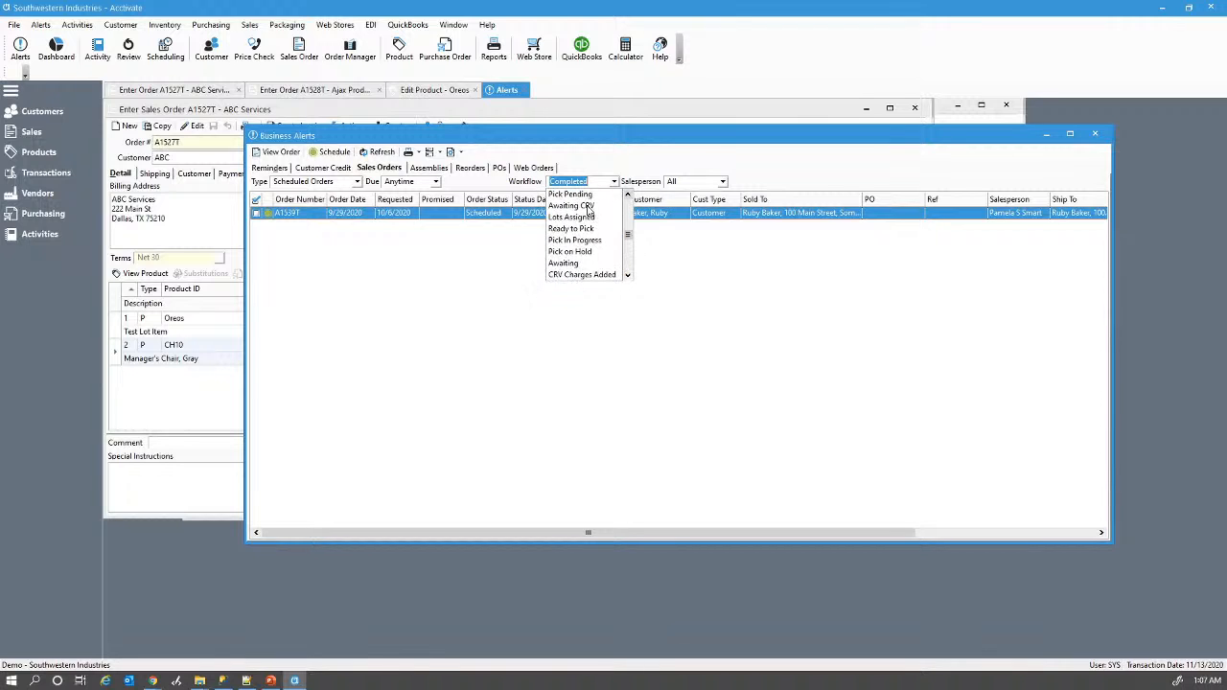
left_click(572, 218)
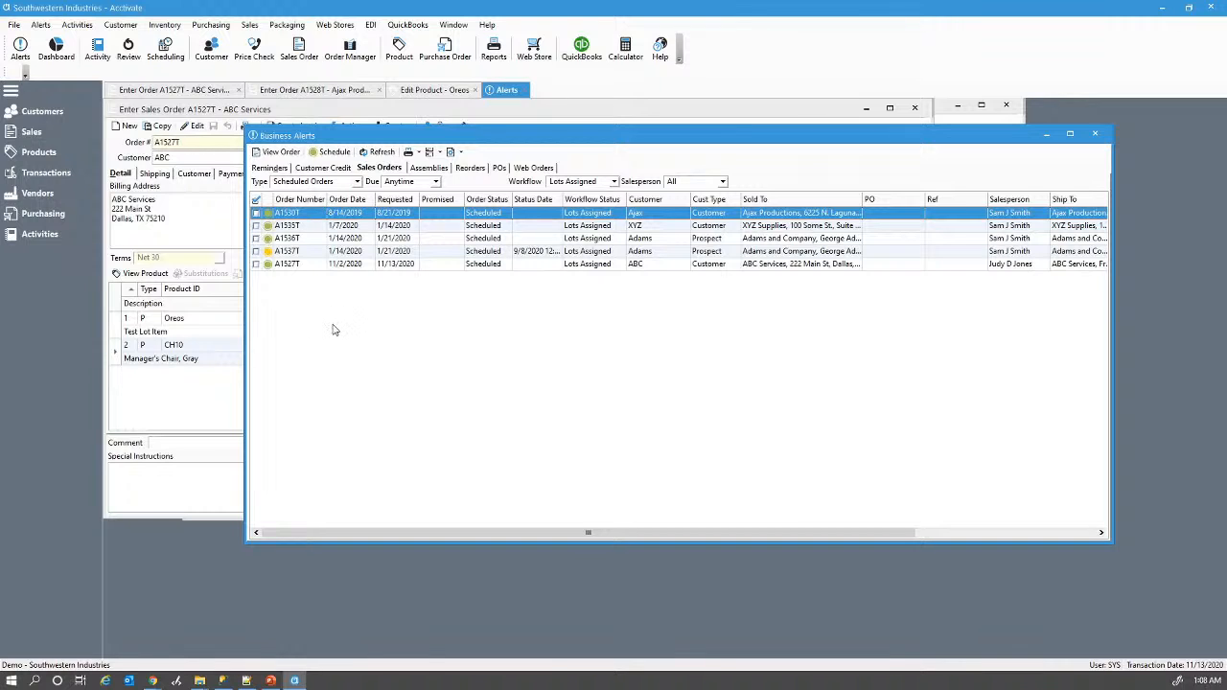
Step: Filter the scheduled sales order alerts by the Lots Partially Assigned workflow status
left_click(615, 182)
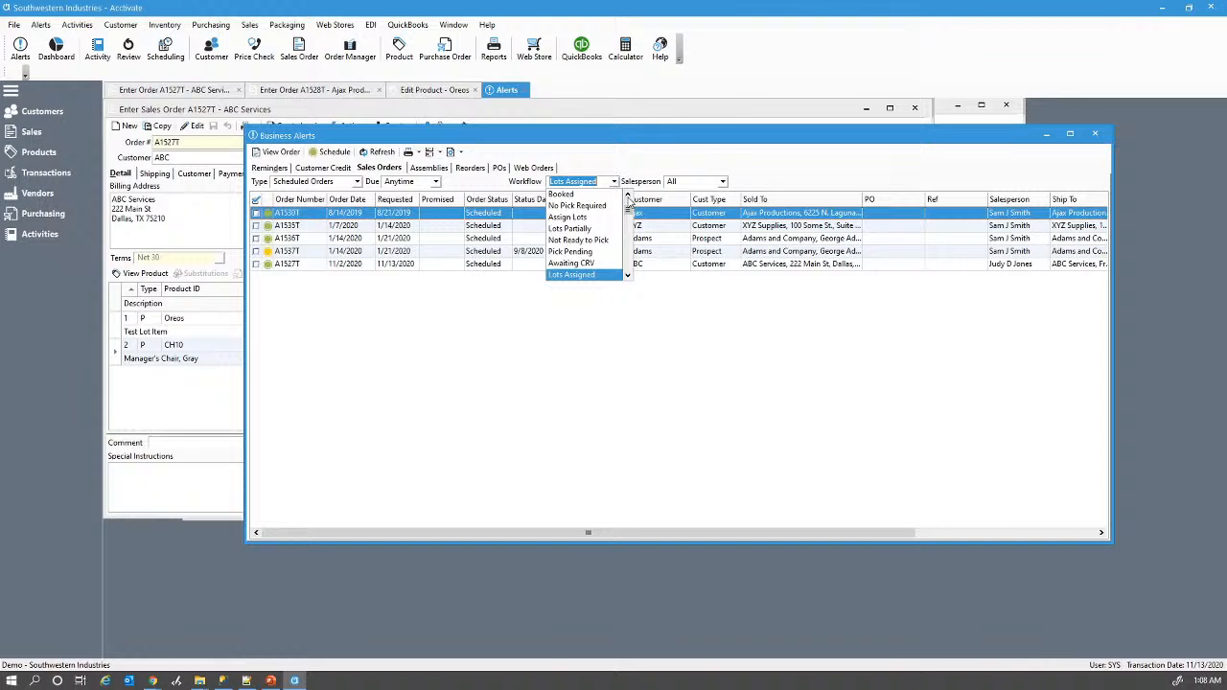
left_click(627, 195)
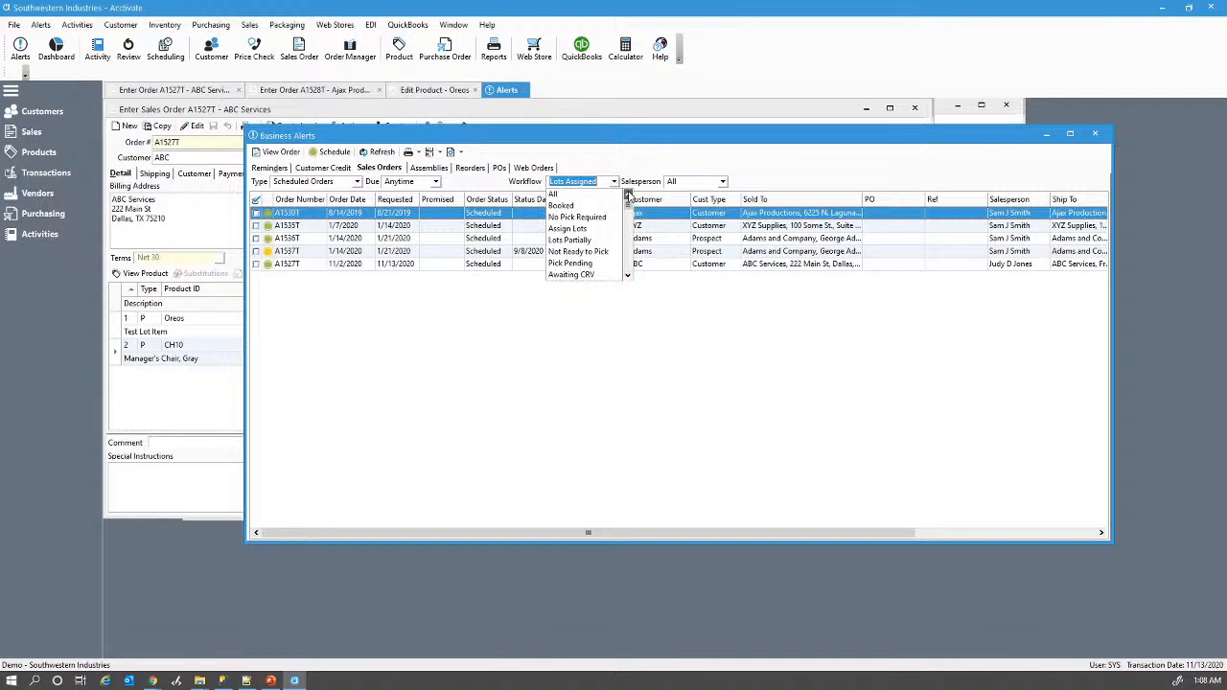
left_click(628, 276)
left_click(627, 276)
left_click(628, 276)
left_click(628, 276)
left_click(628, 276)
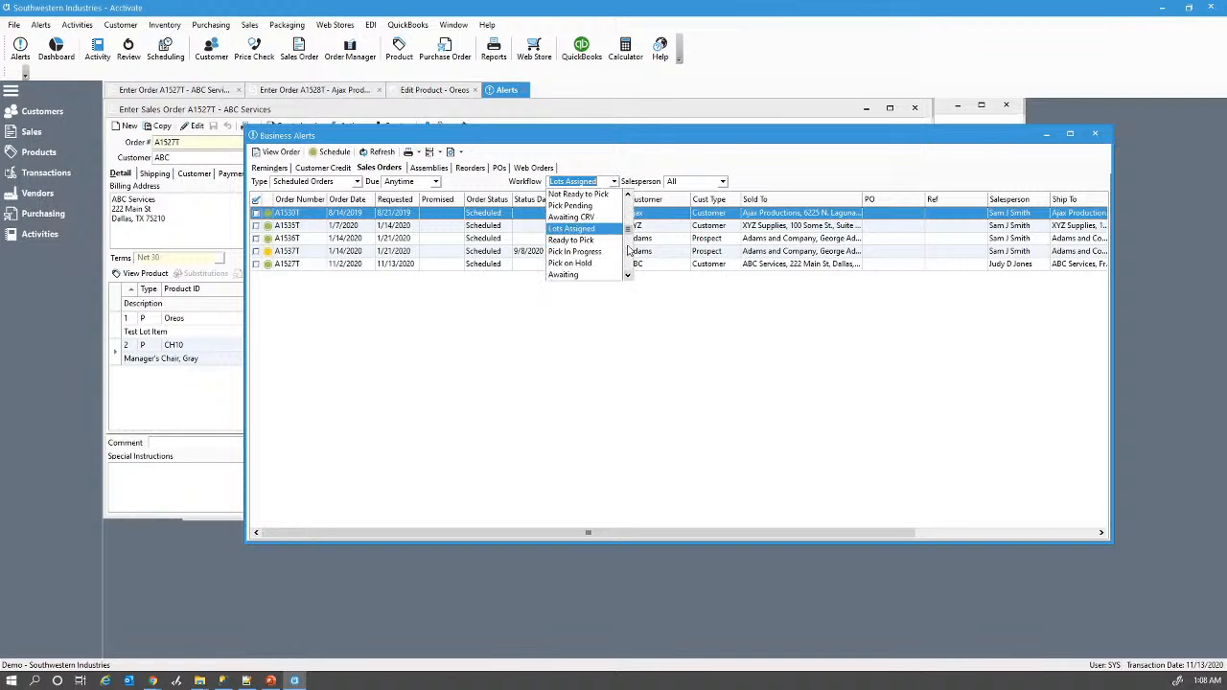
left_click(628, 195)
left_click(628, 195)
left_click(628, 195)
left_click(627, 195)
left_click(628, 195)
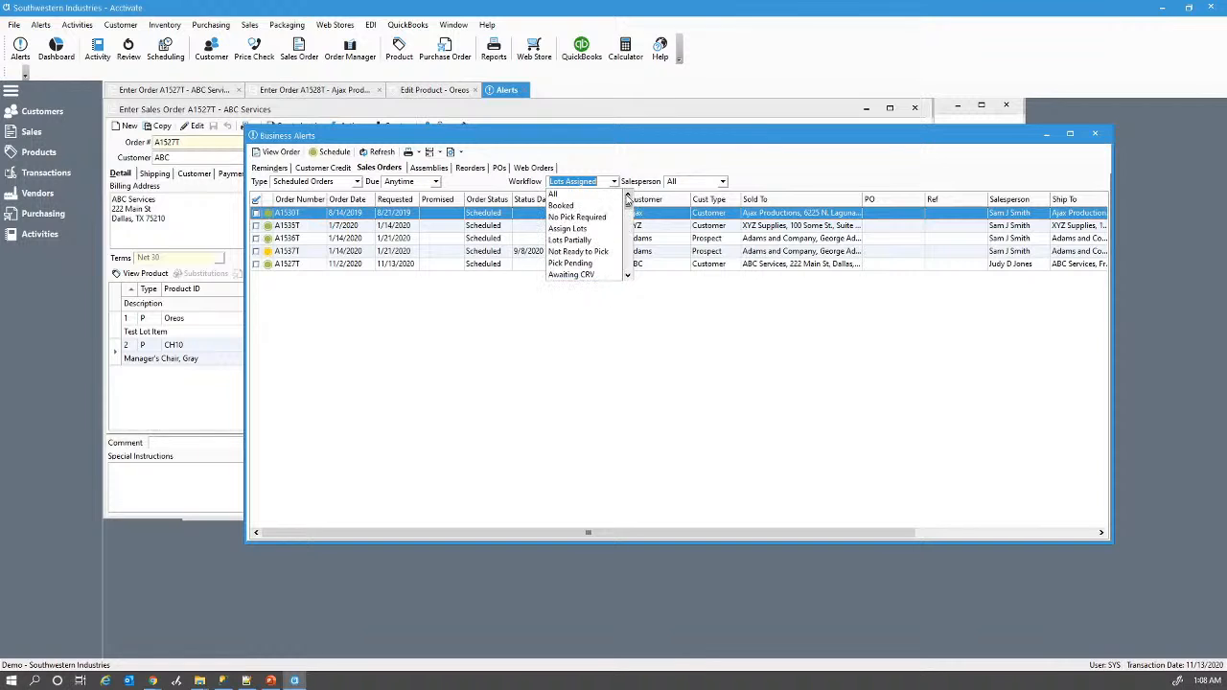
left_click(580, 239)
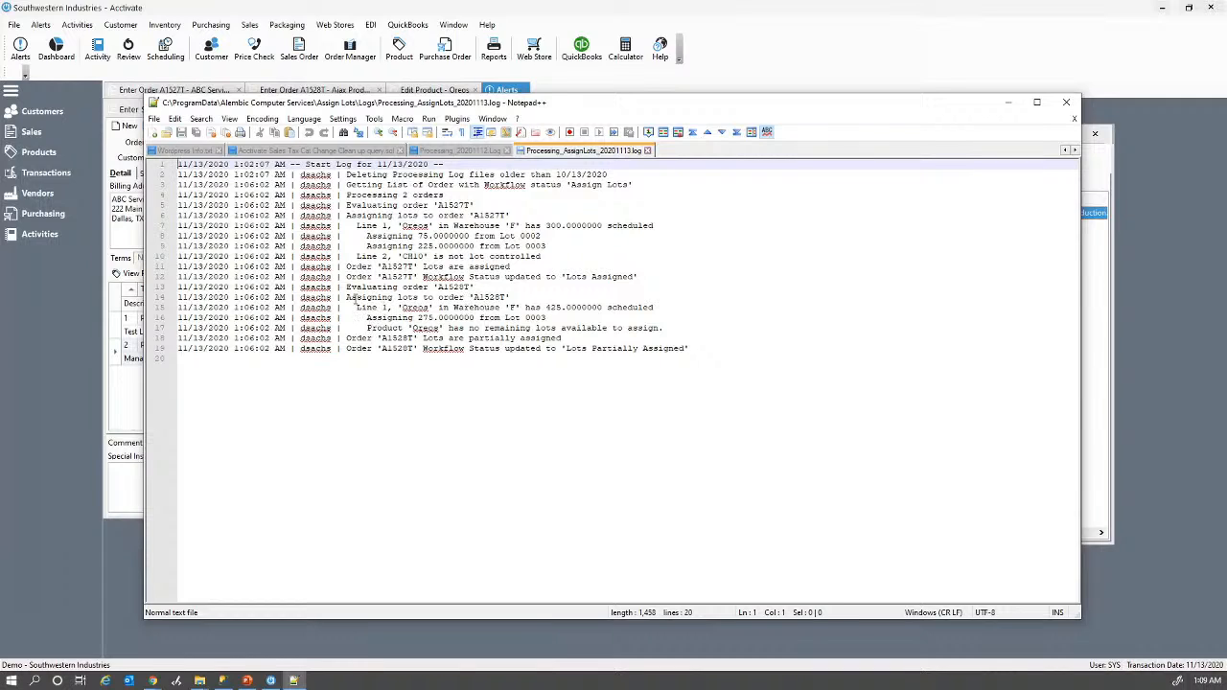
Step: Review the Ajax order's lot assignment and workflow status entries in Processing_AssignLots_20201113.log in Notepad++, close the log, and return to Acctivate
left_click_drag(346, 298, 661, 317)
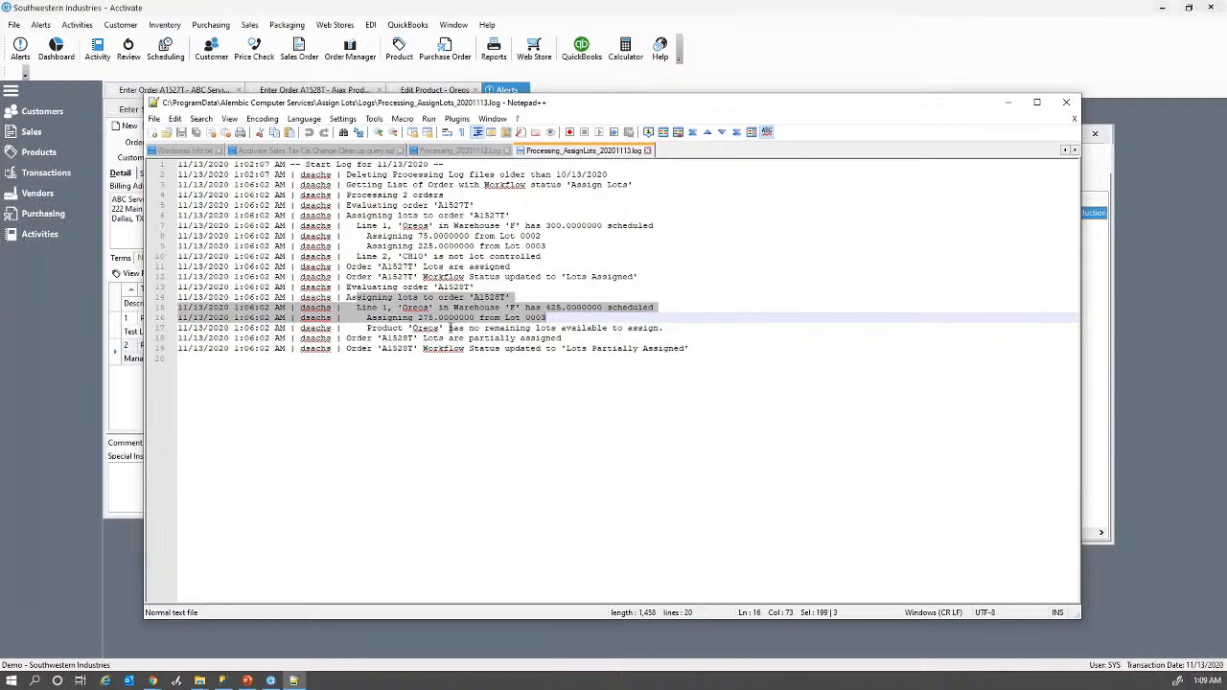
left_click_drag(449, 328, 666, 328)
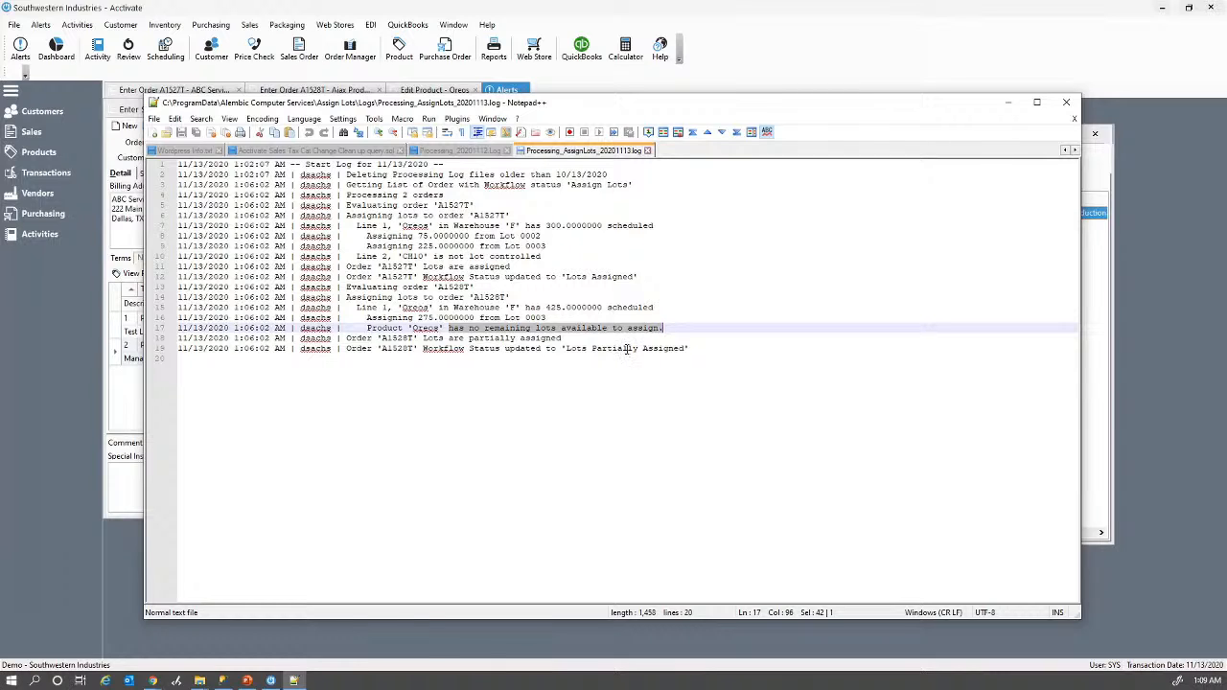
left_click_drag(566, 350, 689, 350)
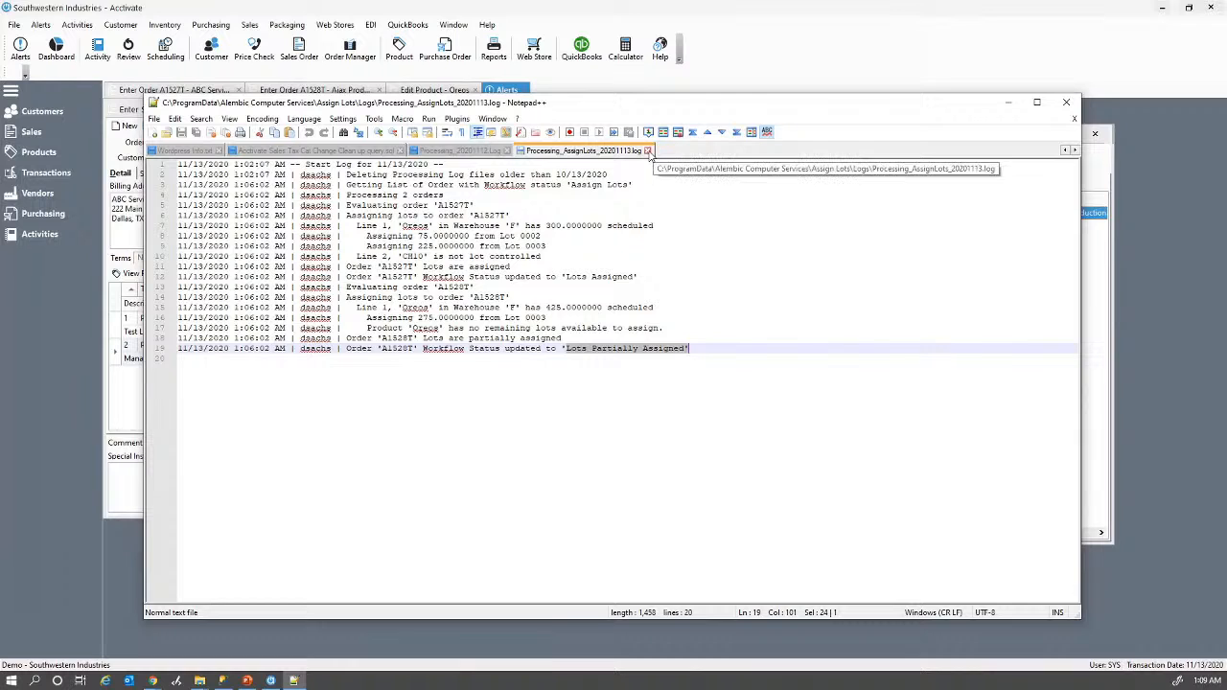
left_click(647, 151)
left_click_drag(549, 108, 0, 106)
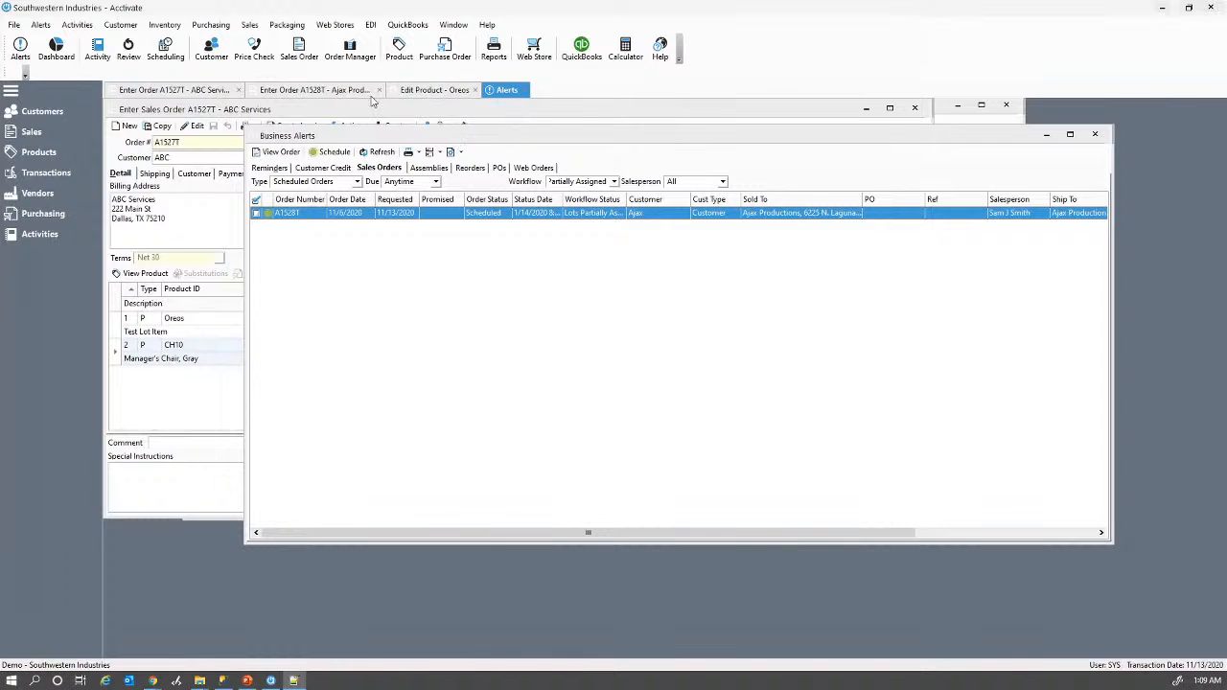
Step: Remove lot 0003 from the Oreos line of the Ajax Productions order and save the order
left_click(302, 89)
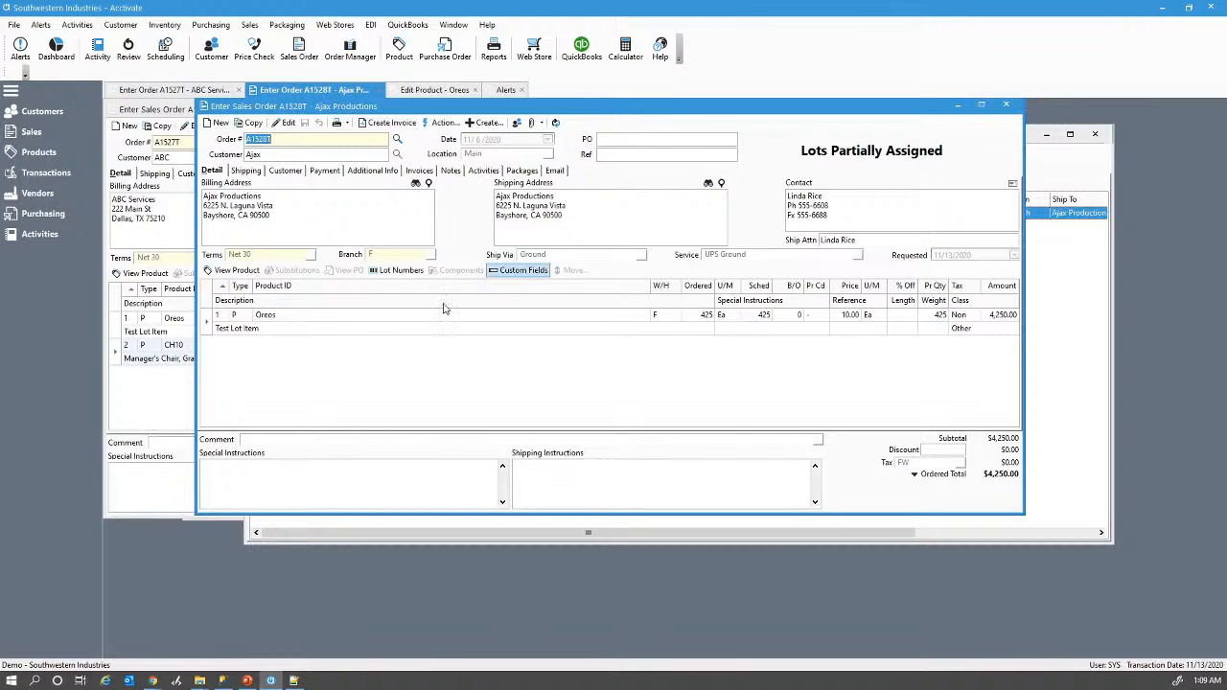
left_click(205, 326)
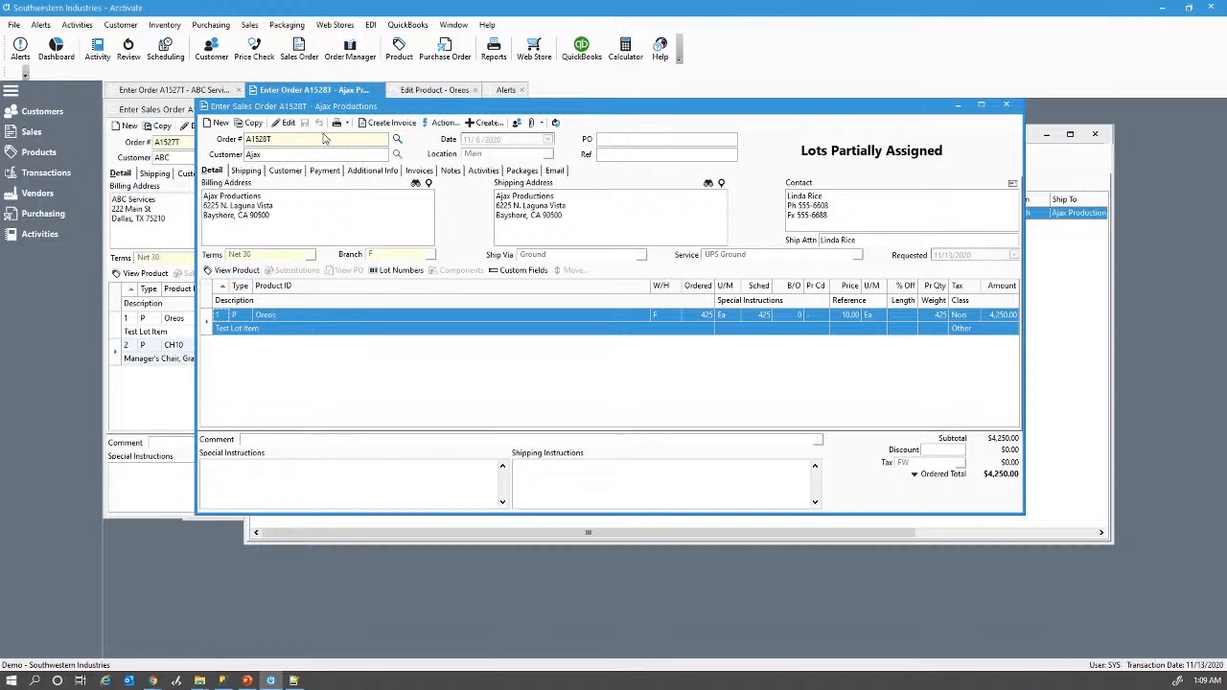
left_click(284, 123)
left_click(401, 271)
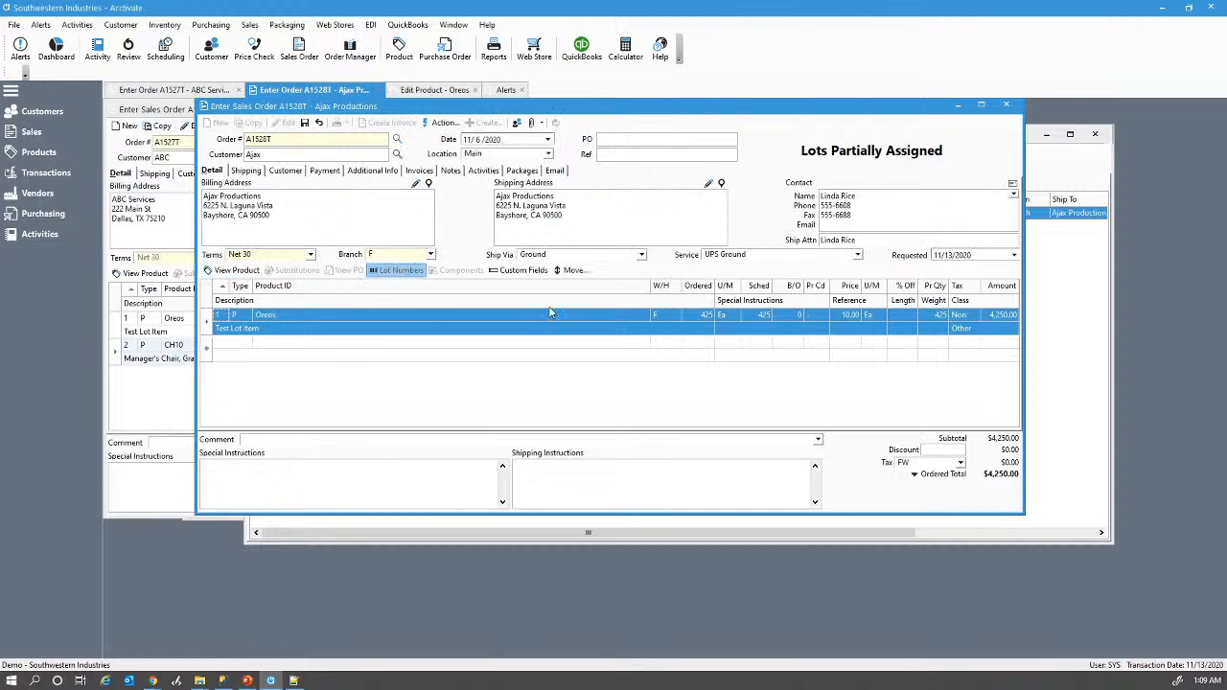
left_click(376, 298)
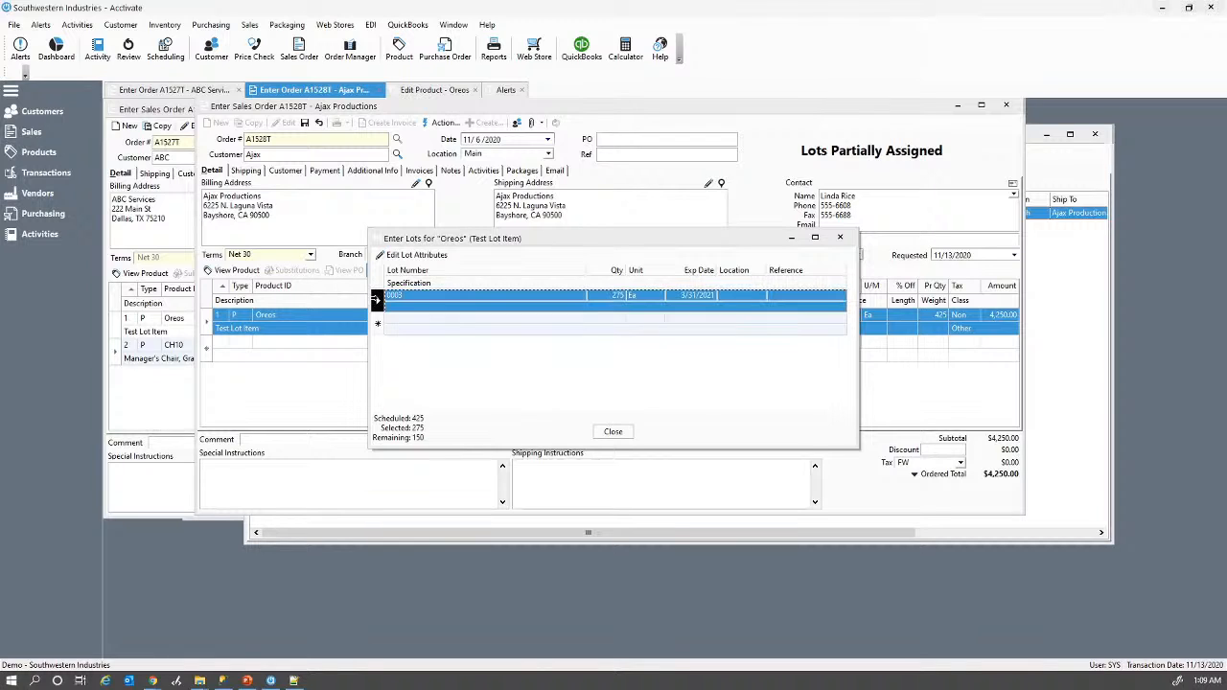
key("Delete")
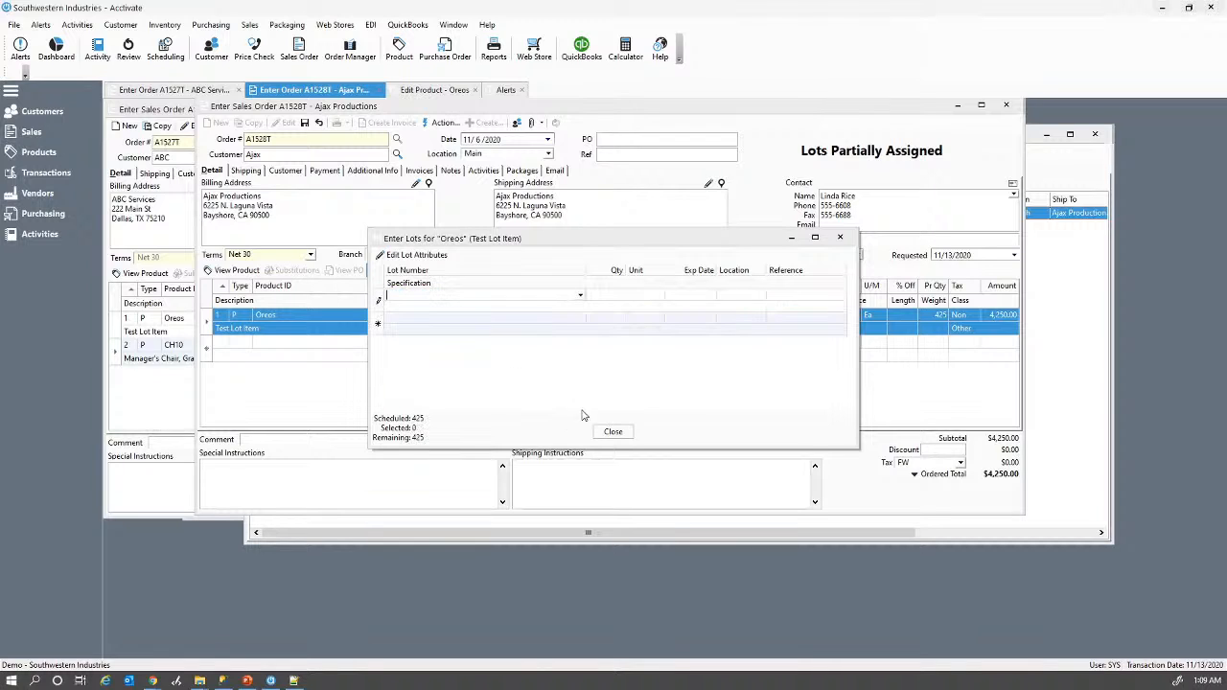
left_click(615, 431)
left_click(648, 387)
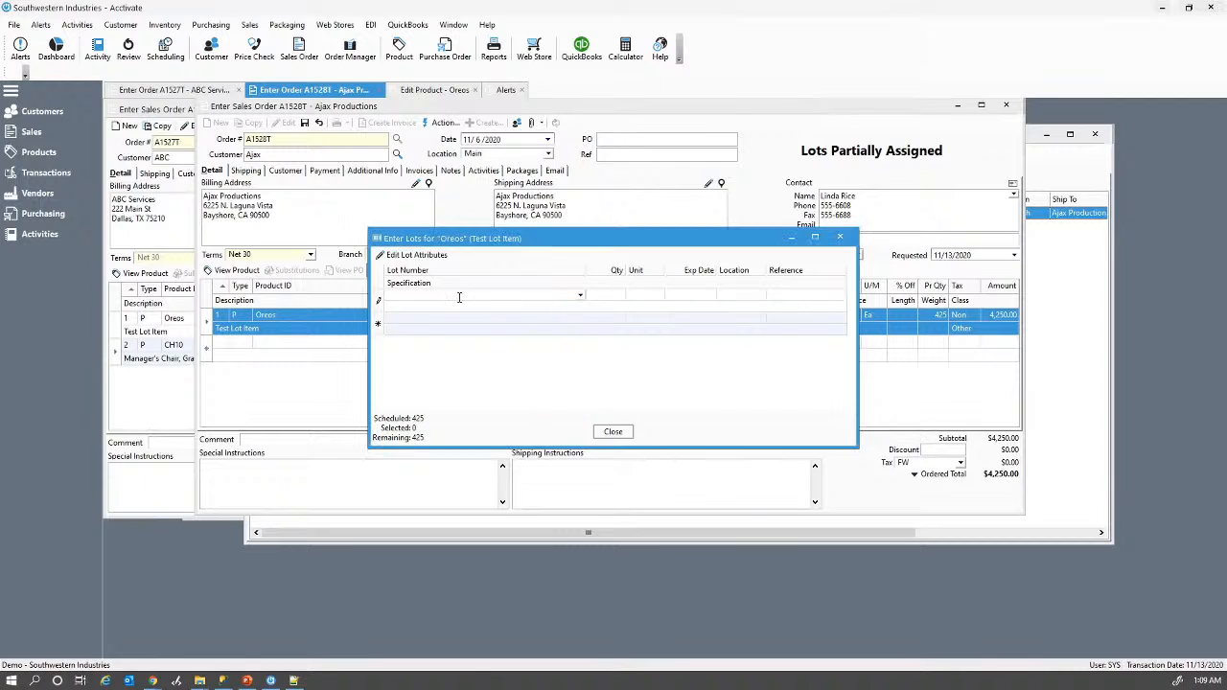
left_click(378, 301)
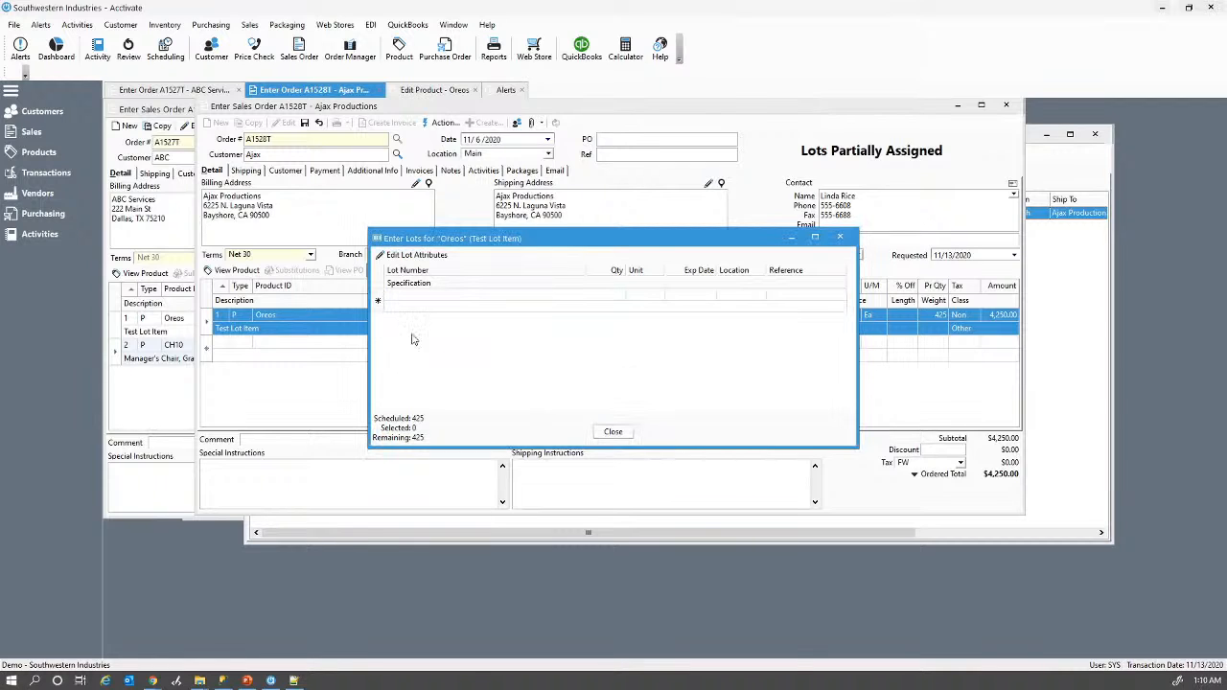
left_click(613, 431)
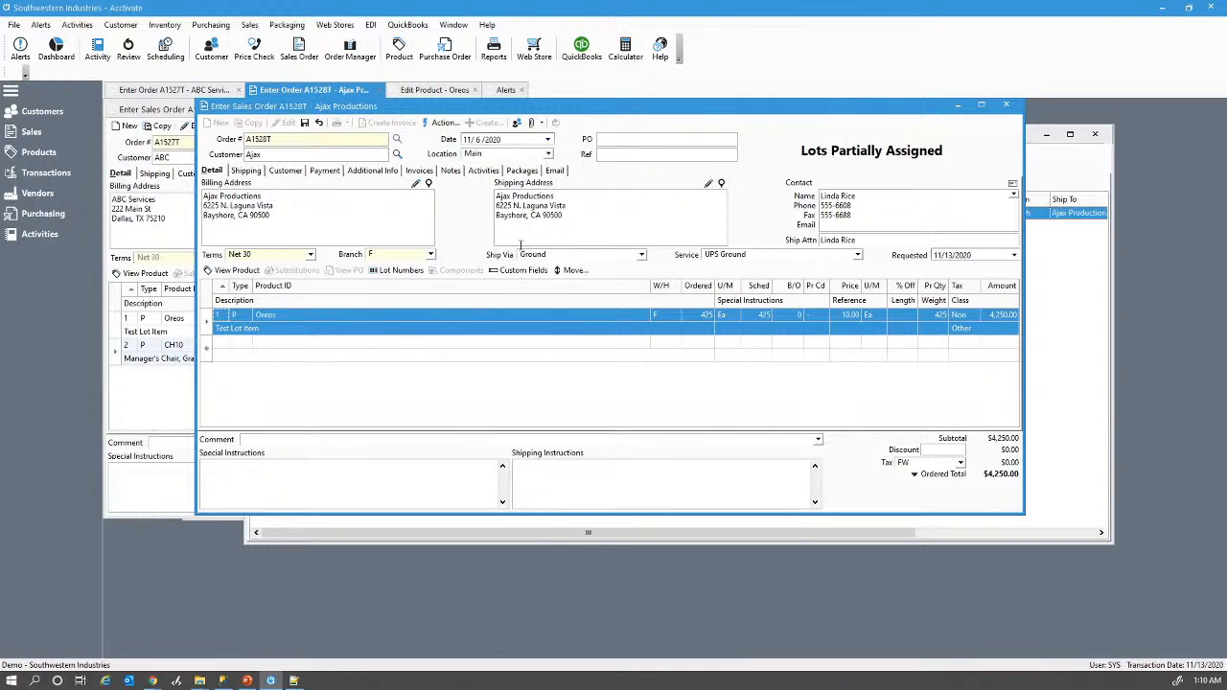
left_click(320, 124)
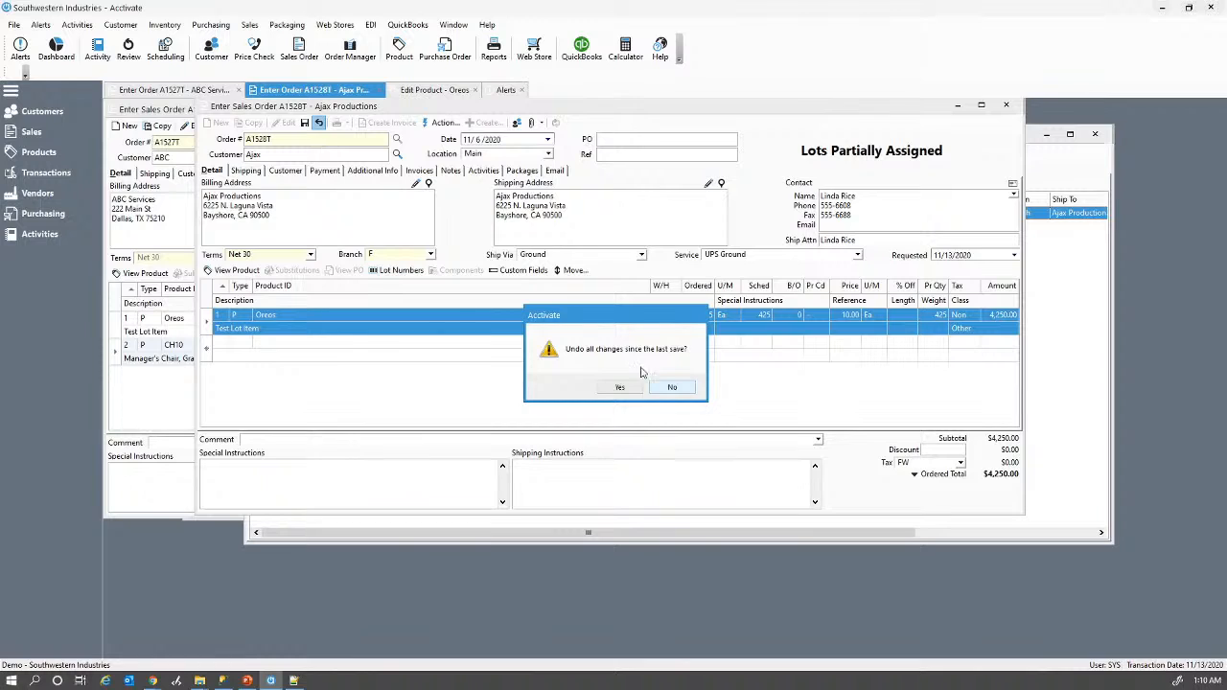
left_click(671, 388)
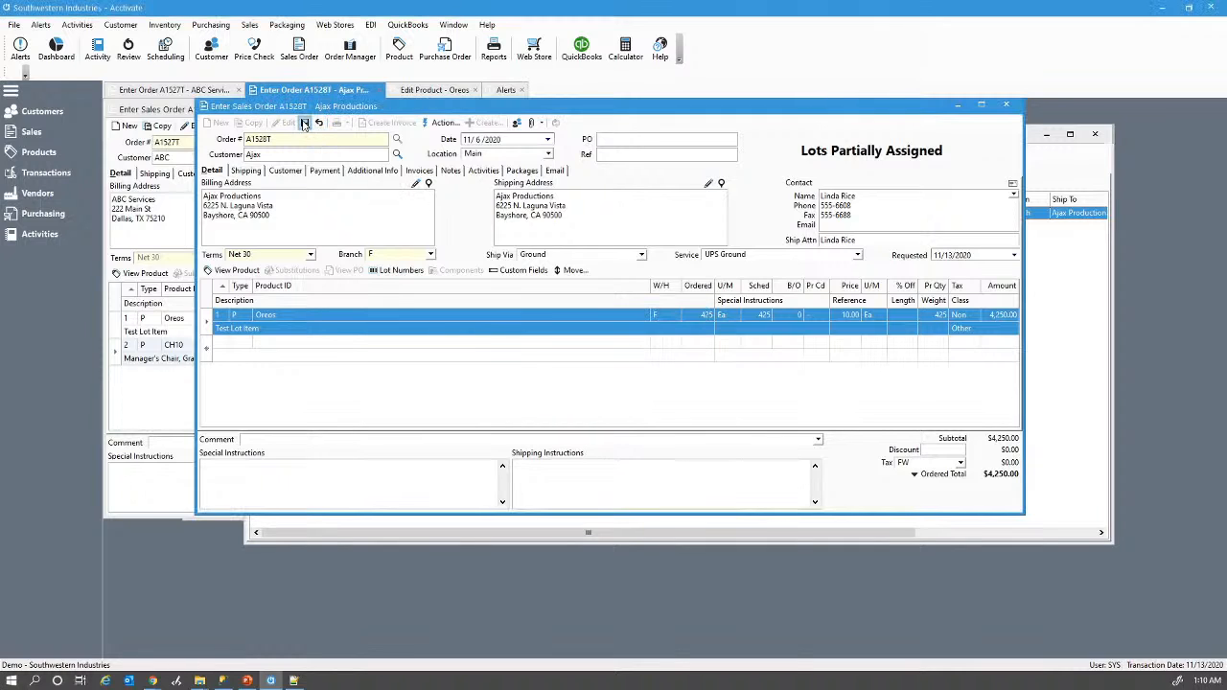
left_click(304, 124)
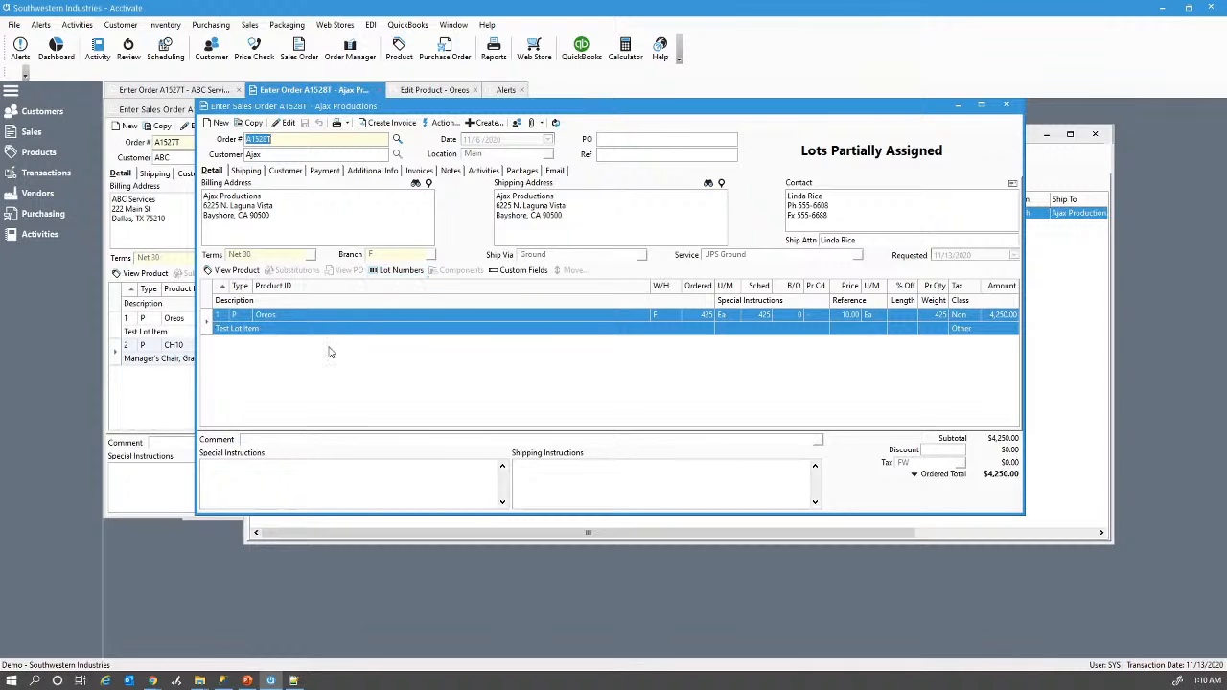
Step: Assign lot 0001 to the Oreos line of the Ajax Productions order and save the order
left_click(406, 272)
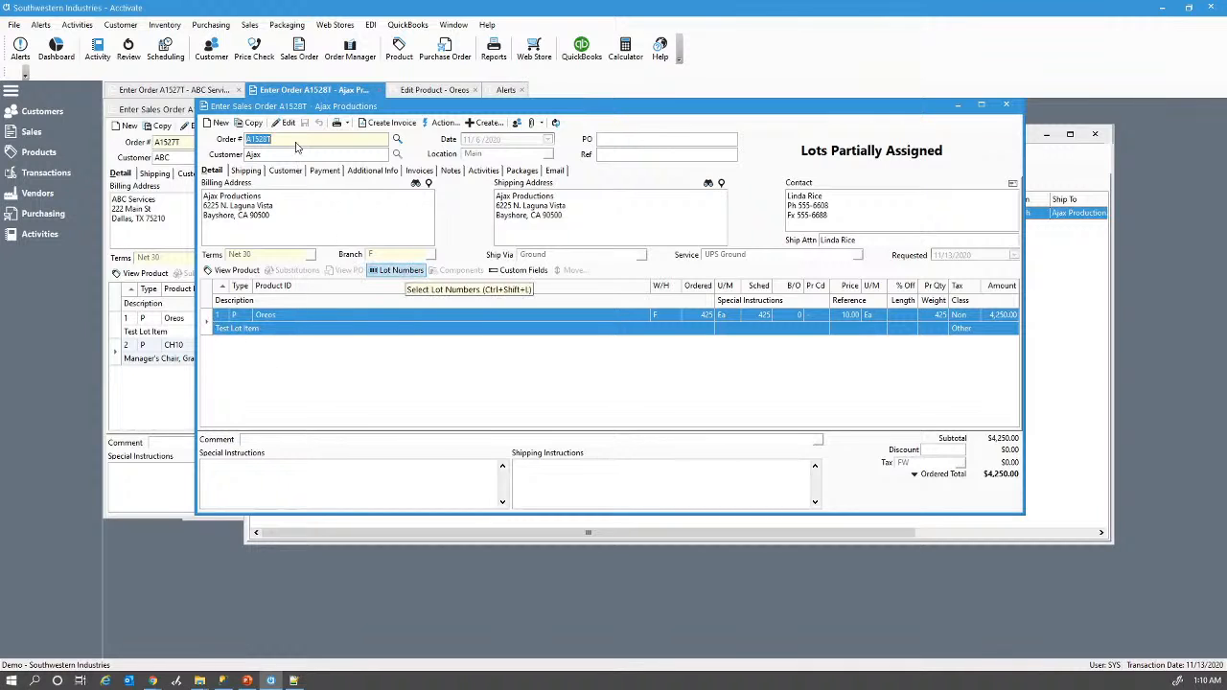
left_click(395, 272)
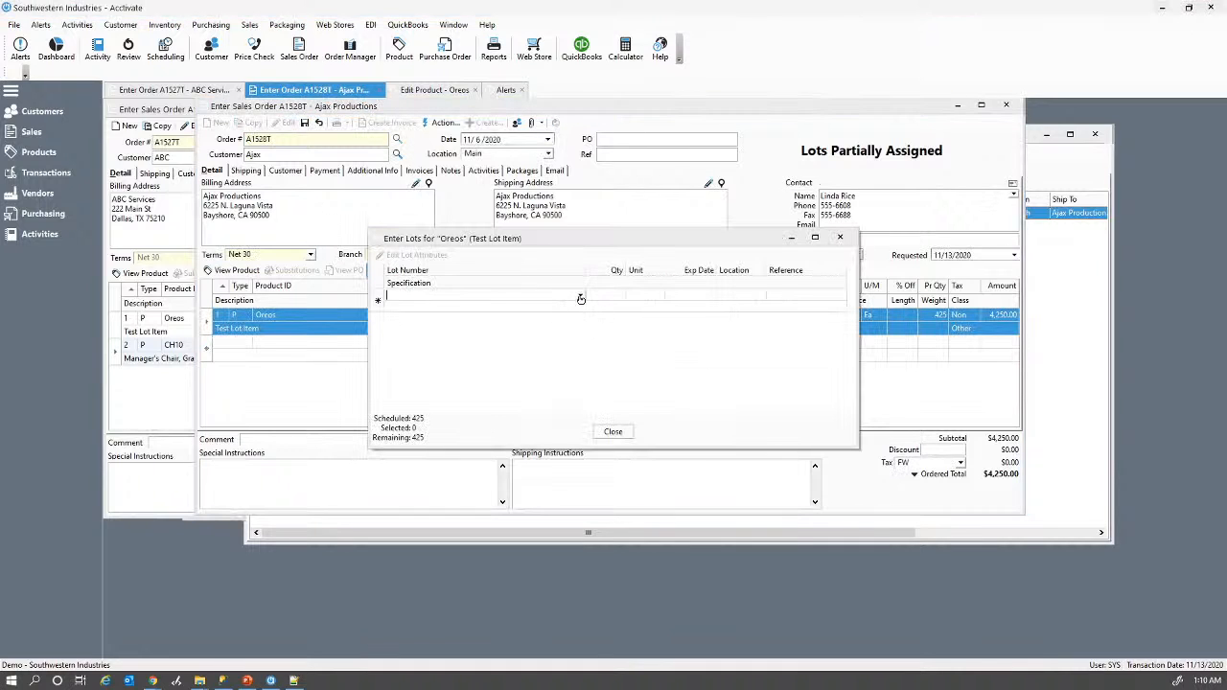
left_click(580, 297)
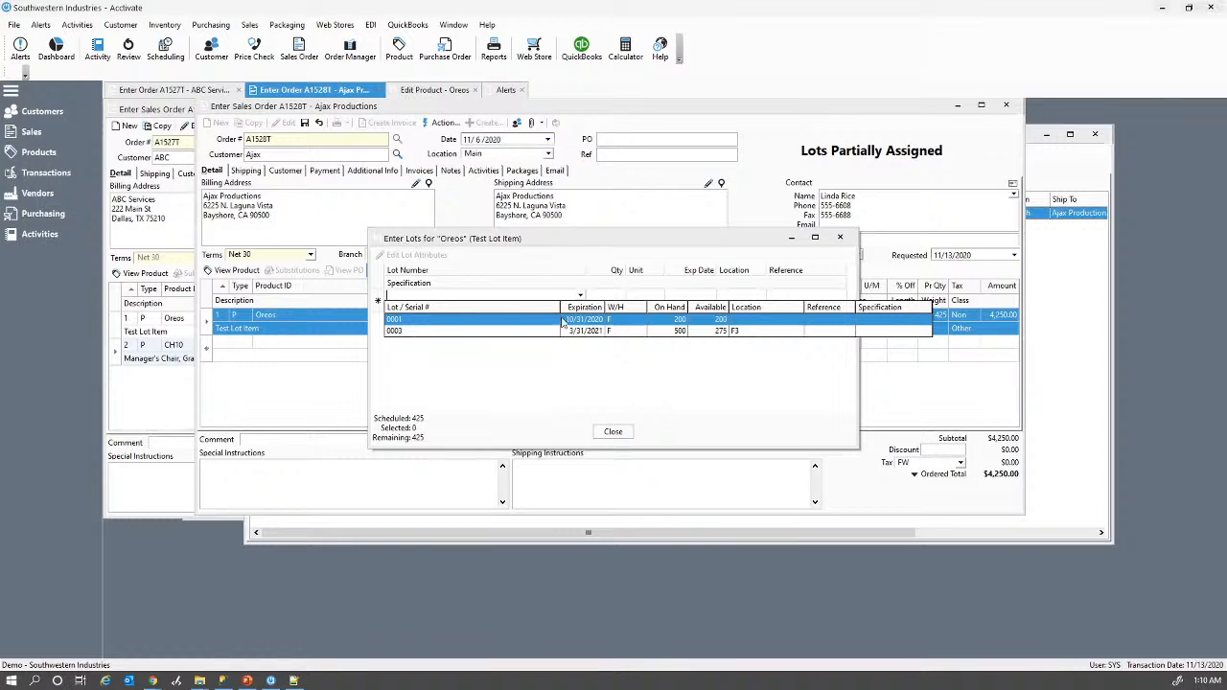
left_click(459, 320)
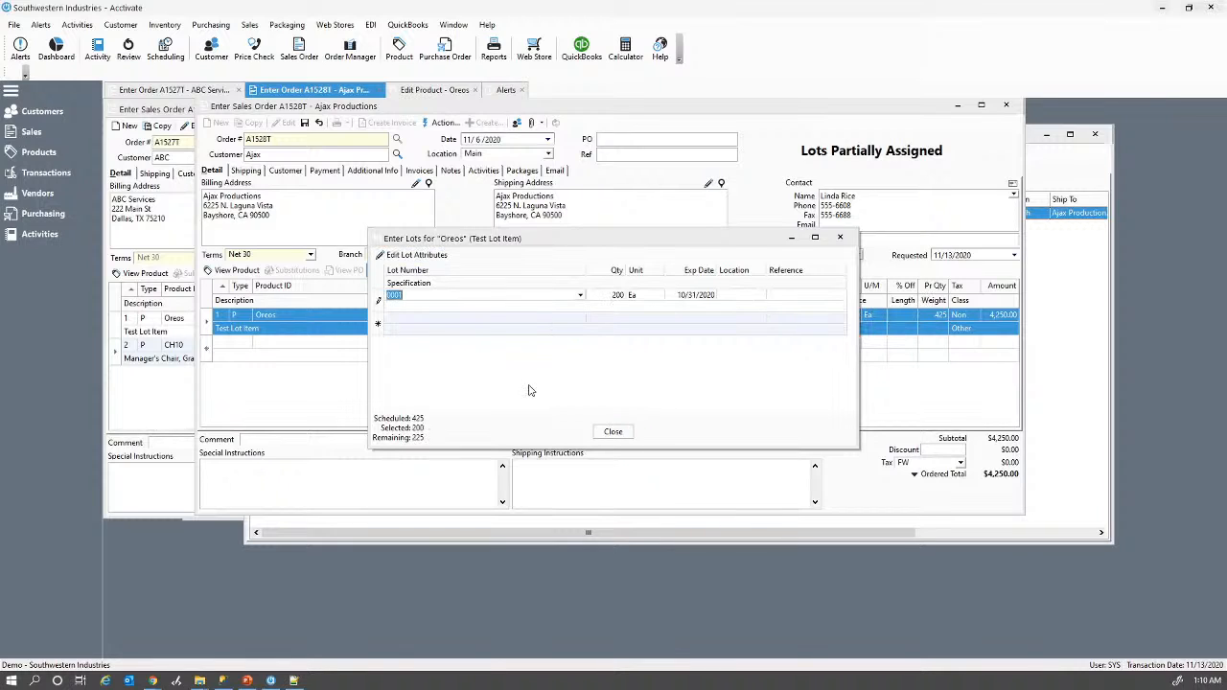
left_click(612, 431)
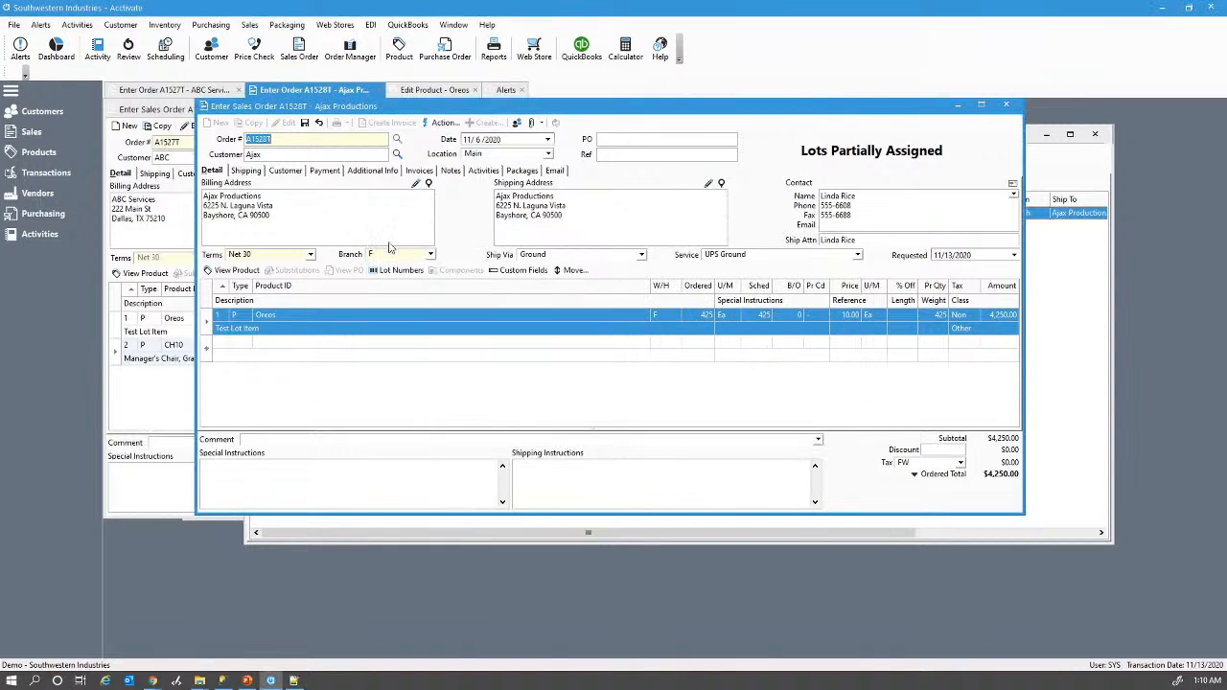
left_click(304, 123)
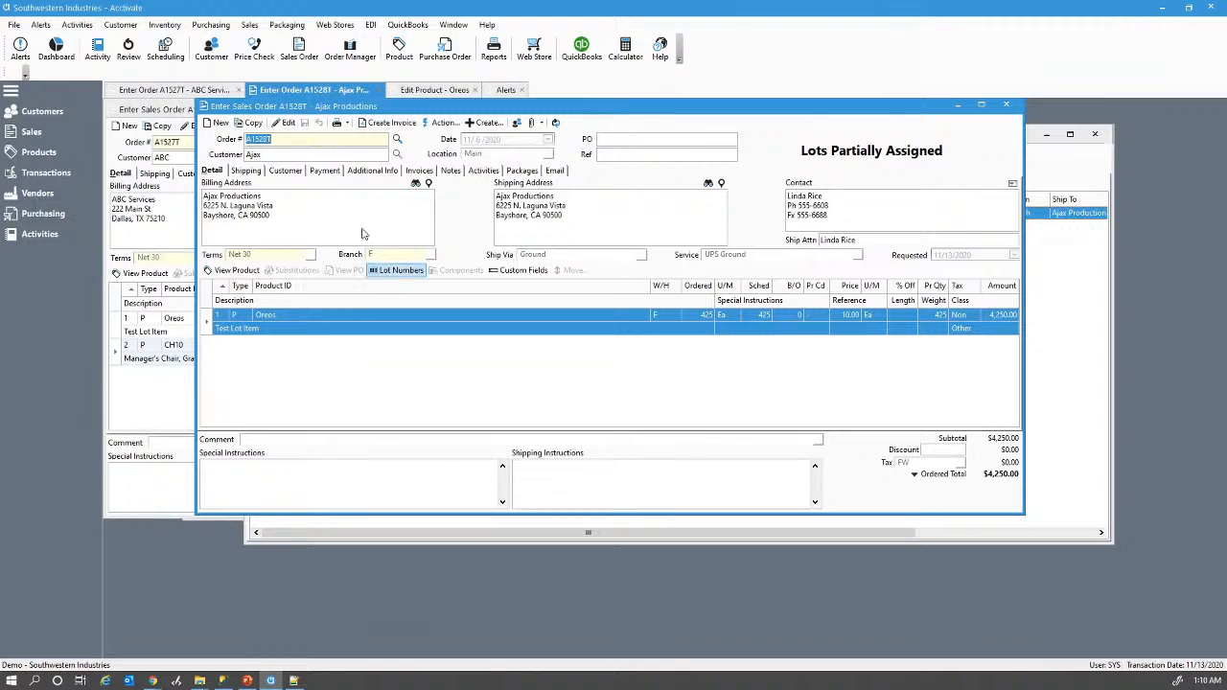
Step: Replace the lot on the Oreos line of the Ajax Productions order with lot 0003 and save the order
left_click(288, 123)
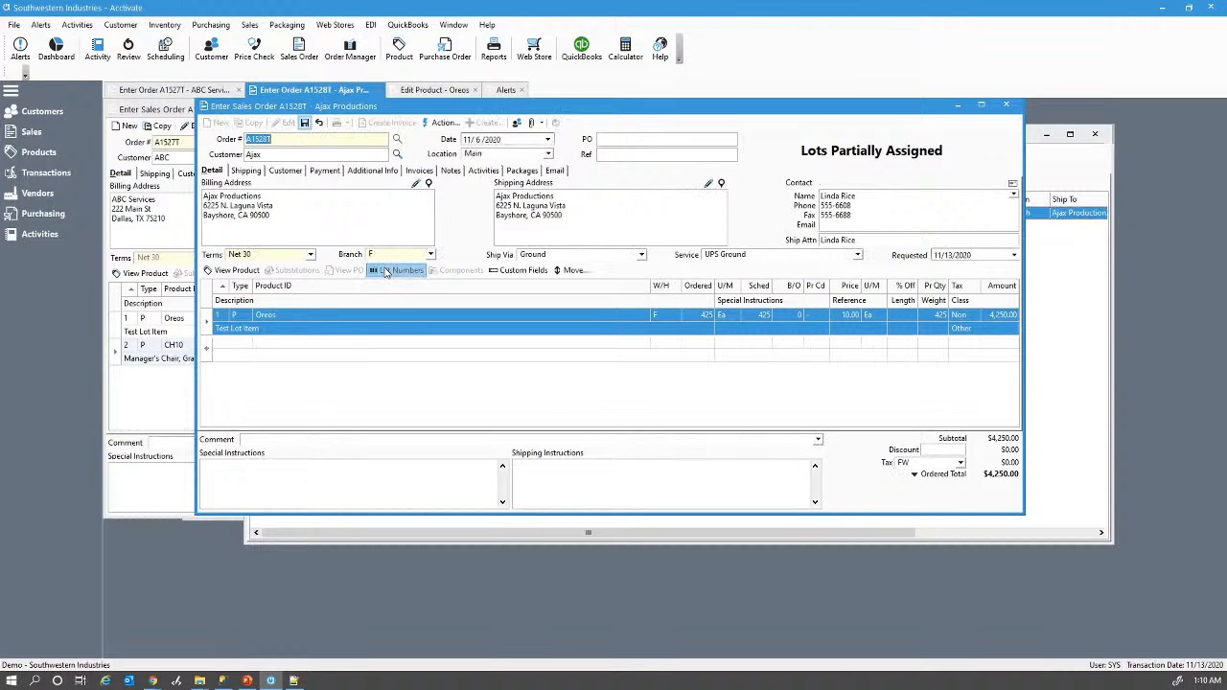
left_click(386, 270)
left_click(579, 296)
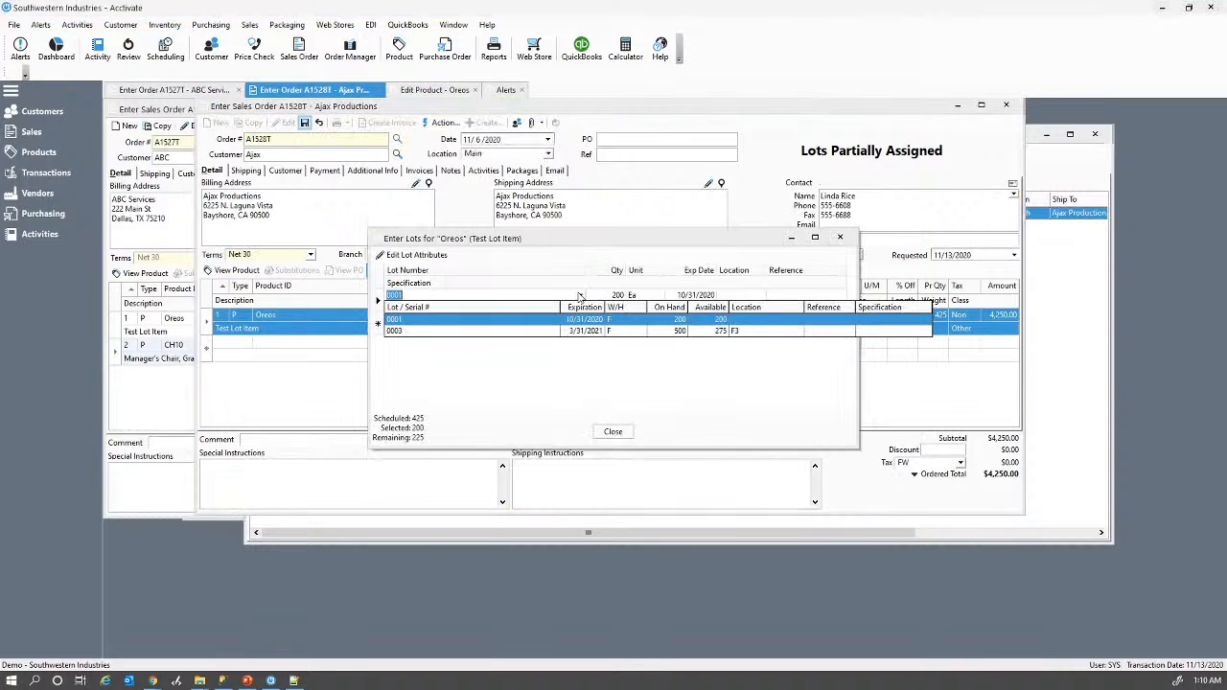
left_click(418, 330)
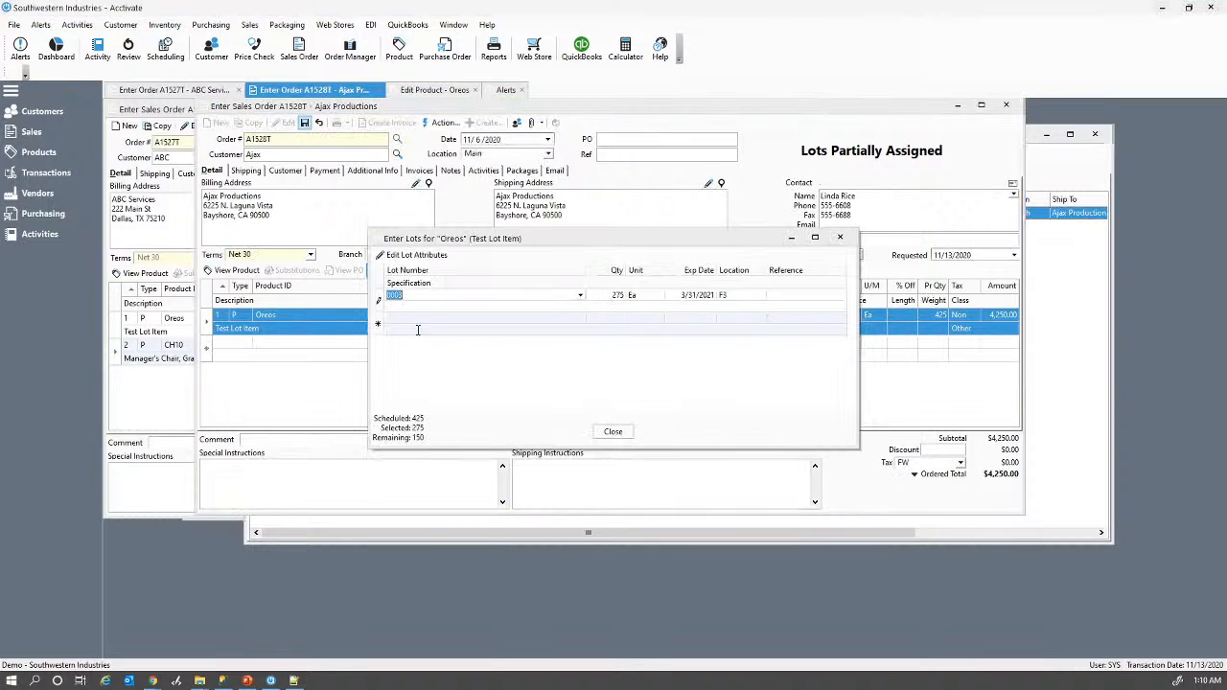
left_click(612, 432)
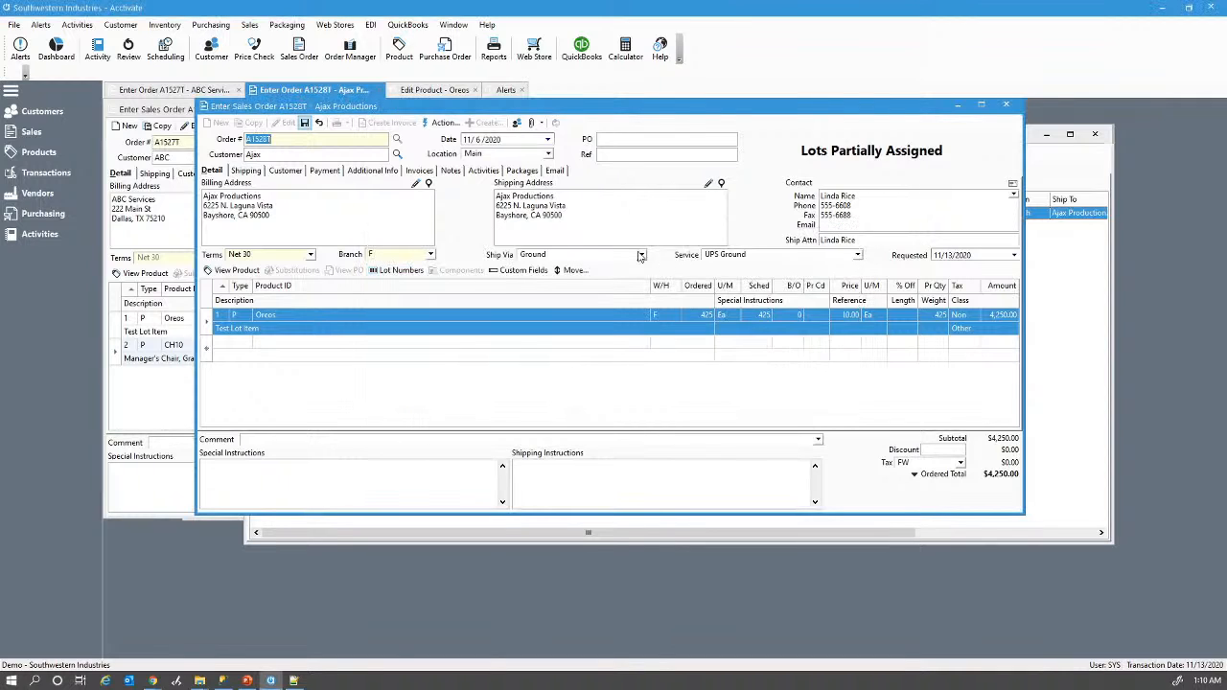
left_click(305, 123)
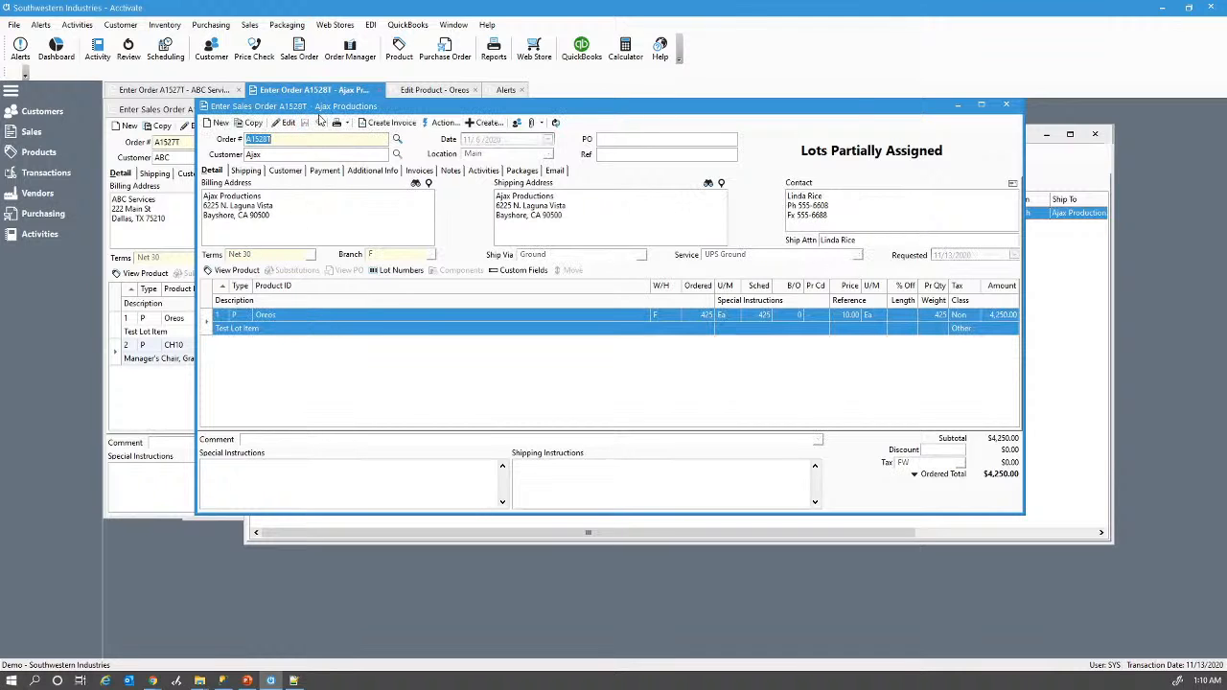
Step: Review the lots assigned to the Oreos line of the ABC Services order, and select the CH10 line
left_click_drag(324, 109, 420, 114)
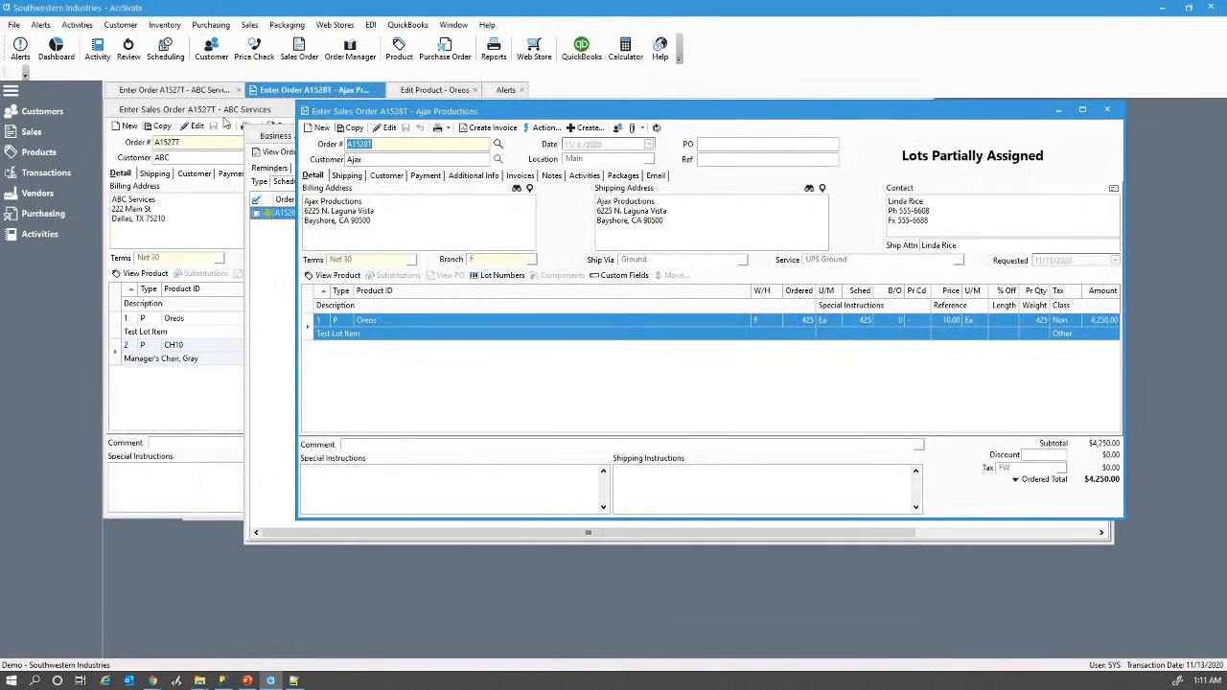
left_click(158, 114)
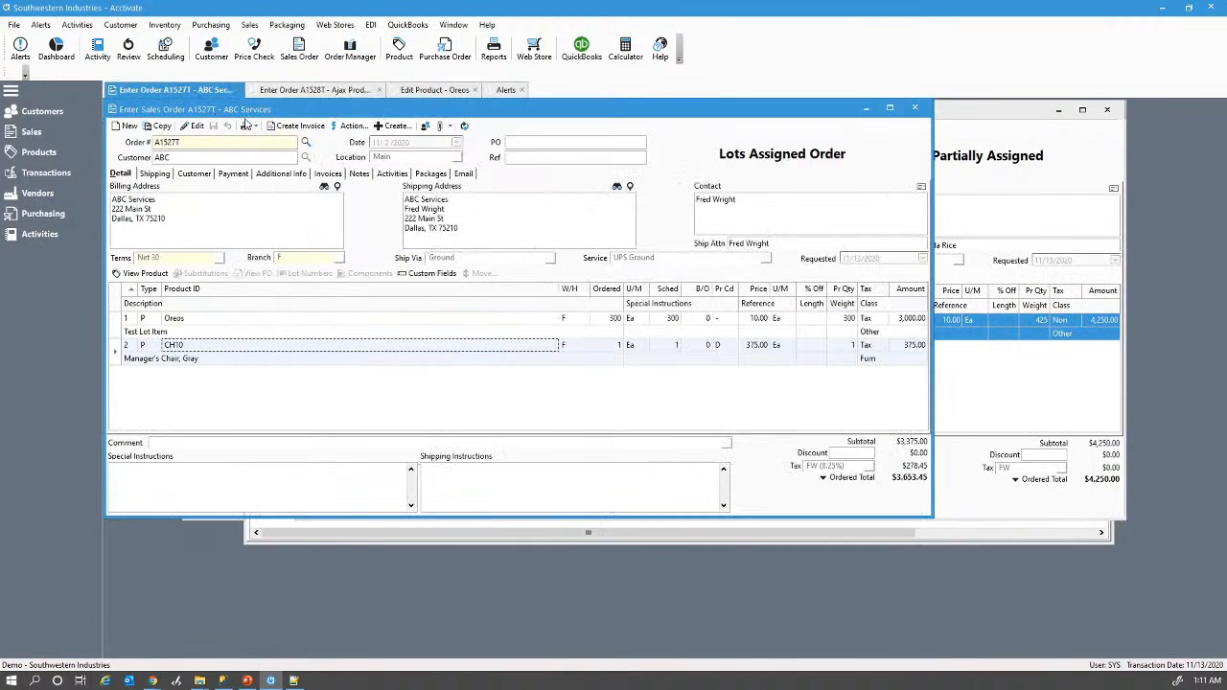
left_click(128, 325)
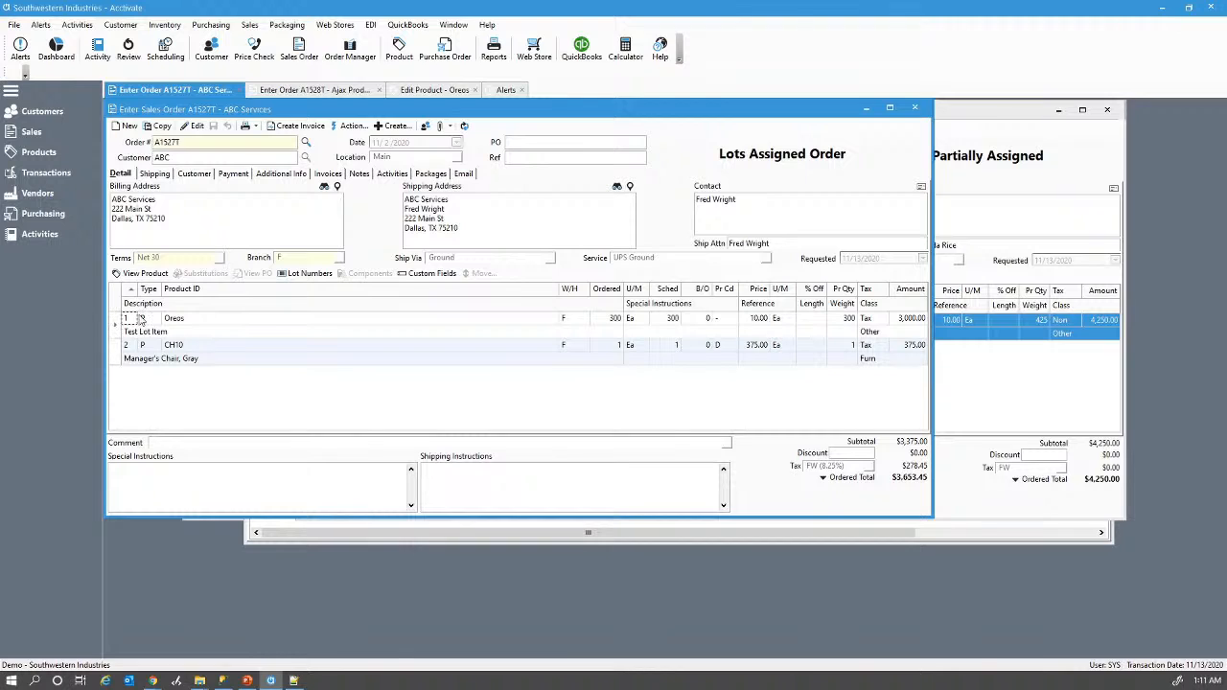
left_click(290, 274)
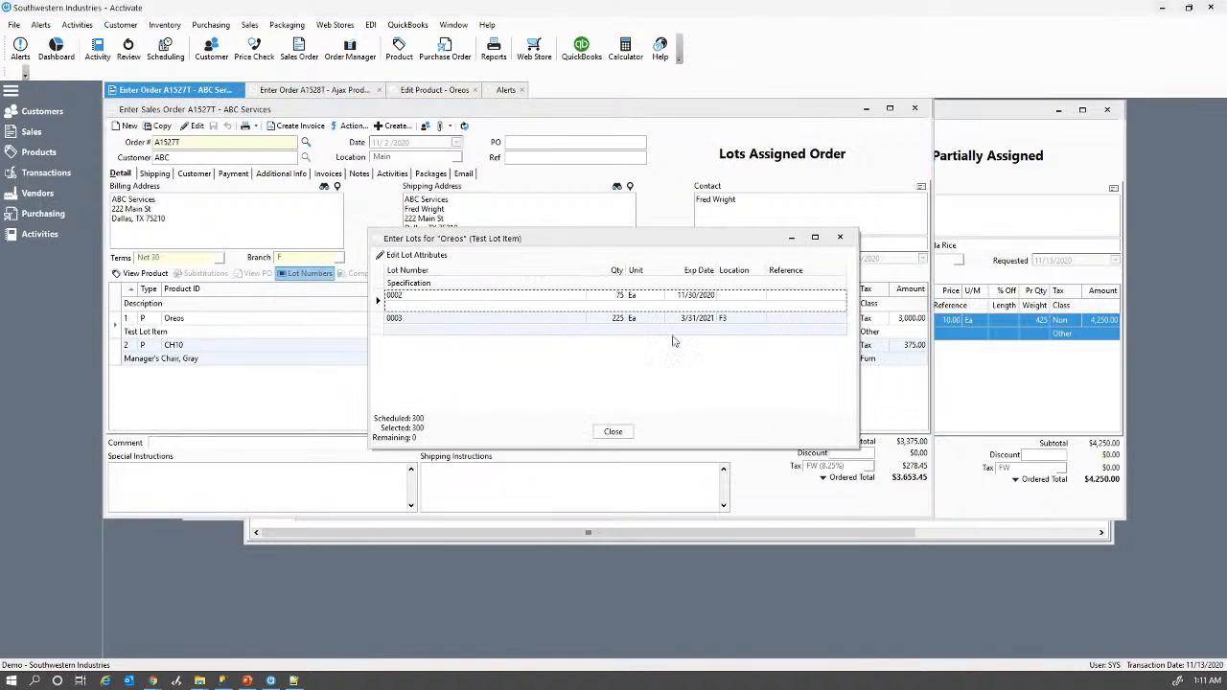
left_click(614, 432)
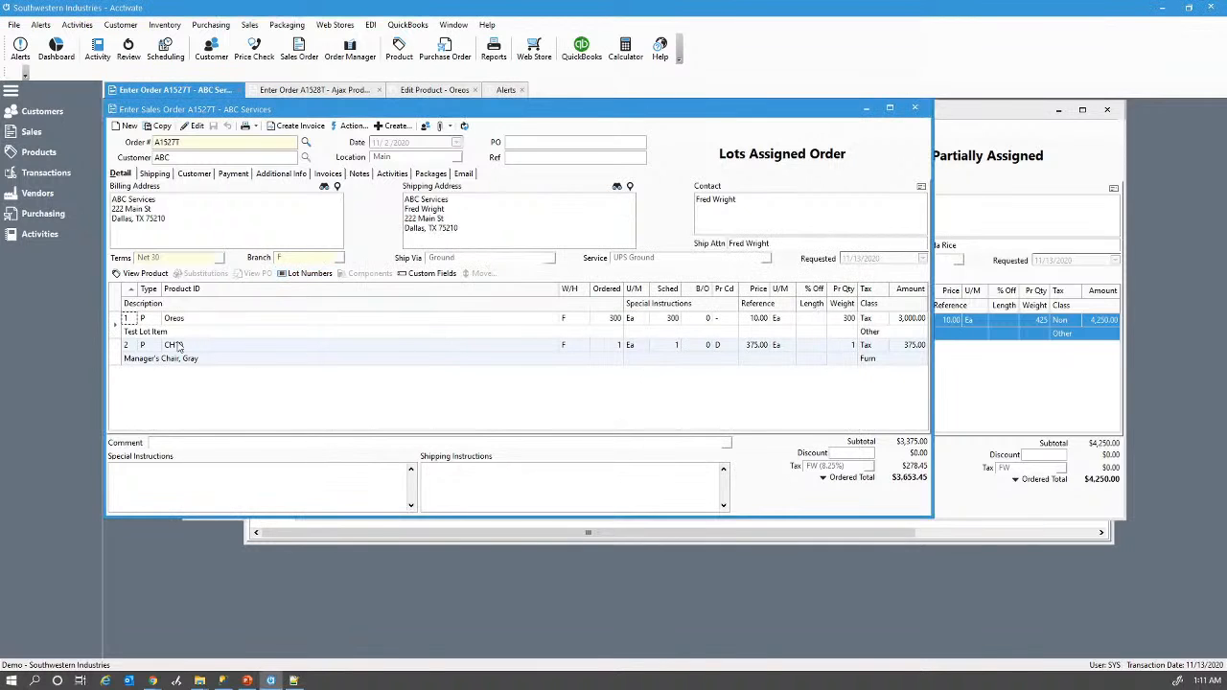
left_click(116, 358)
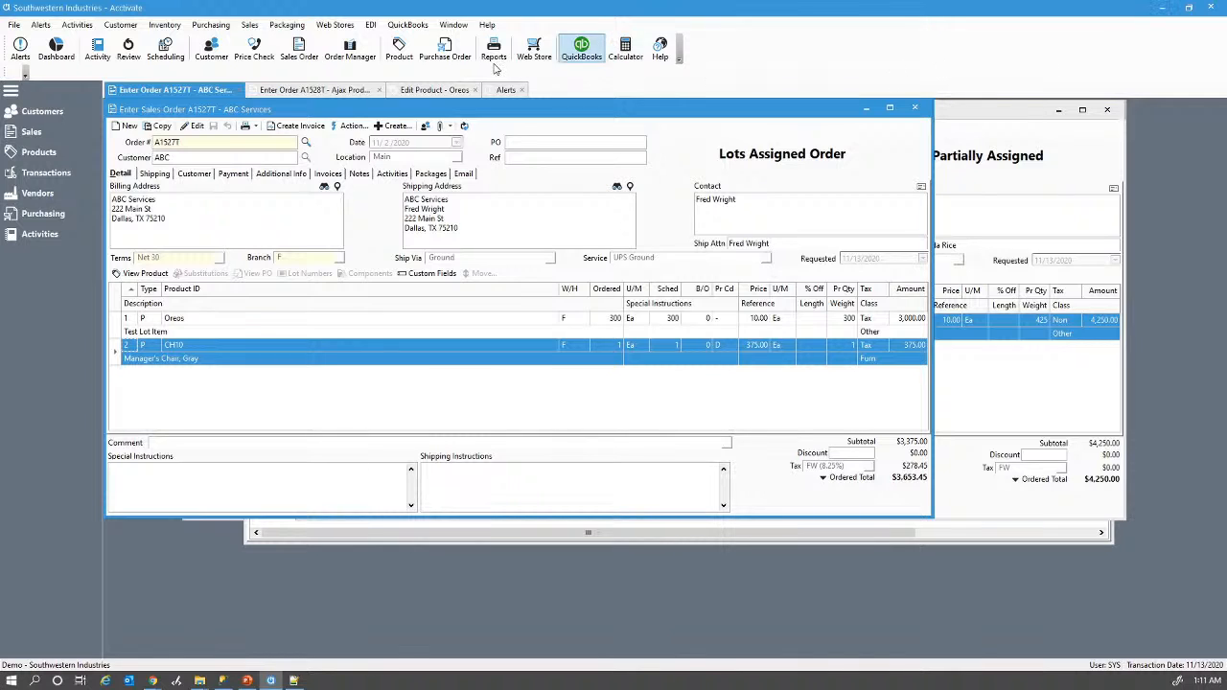
Step: Close the alerts, the Oreos product record, and the Ajax Productions and ABC Services sales orders
left_click(523, 90)
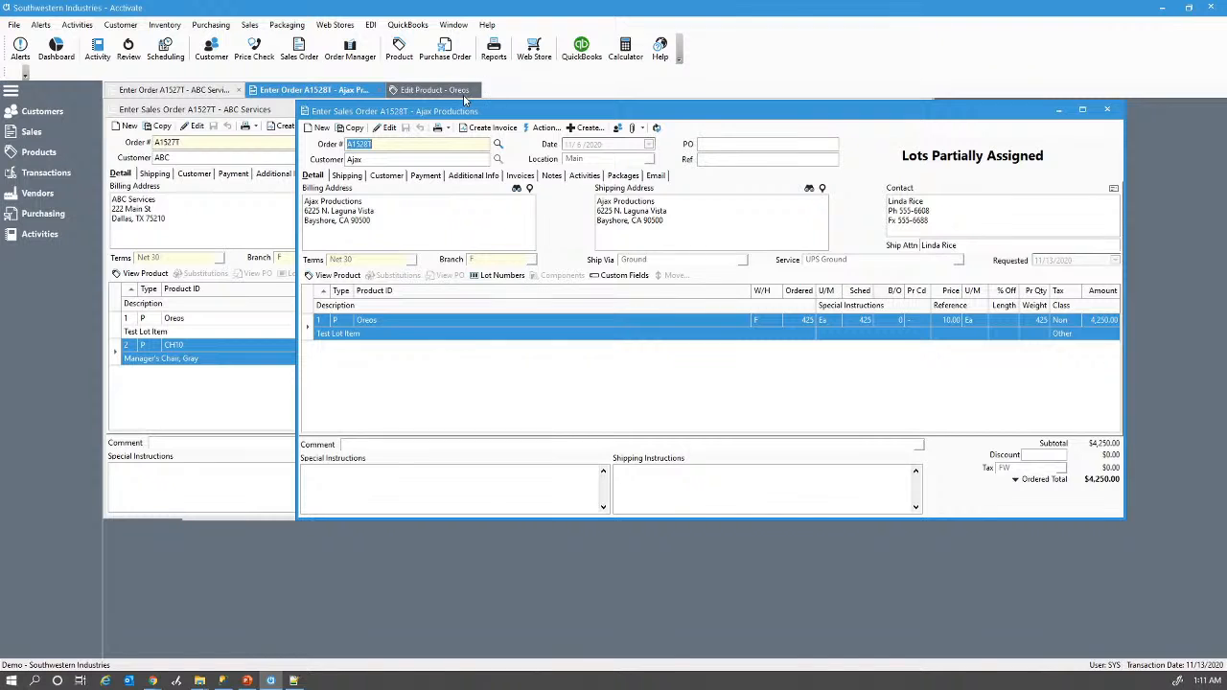
left_click(475, 90)
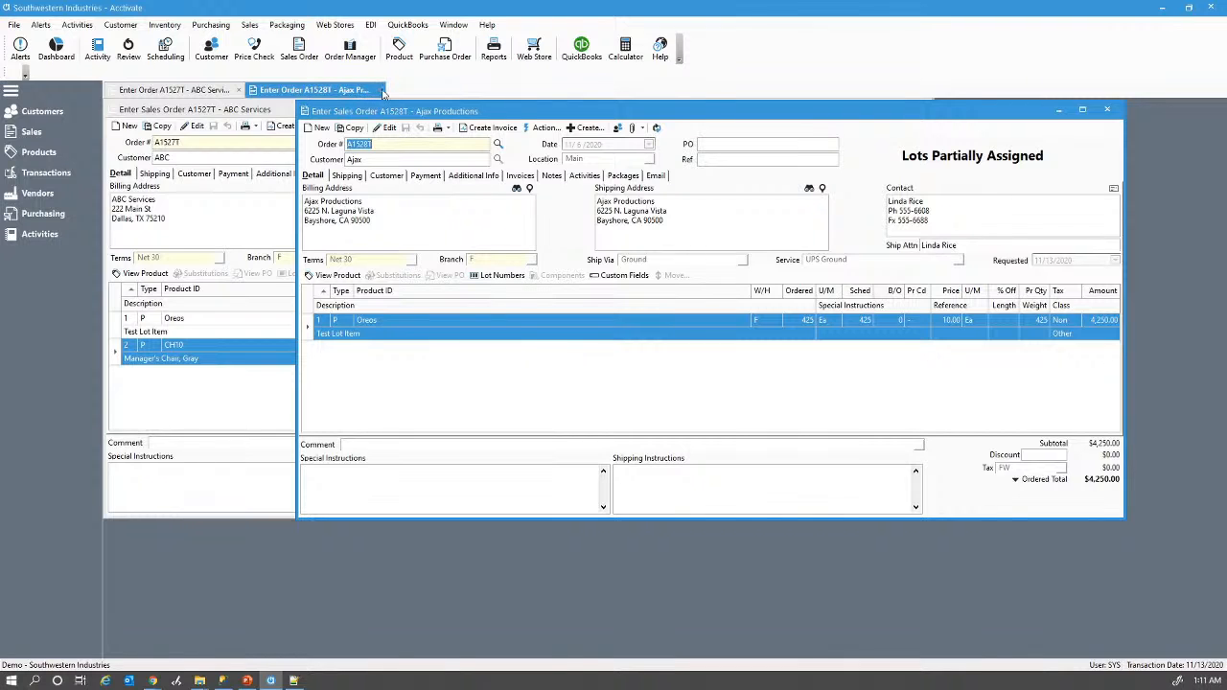
left_click(377, 90)
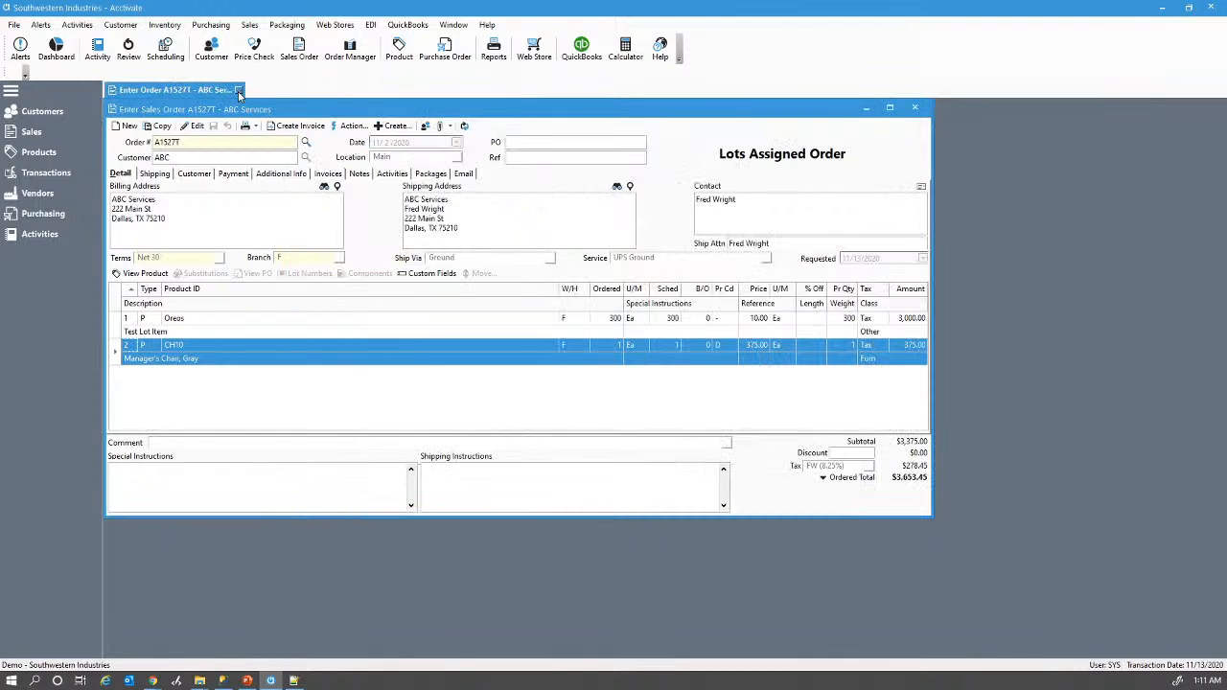
left_click(240, 93)
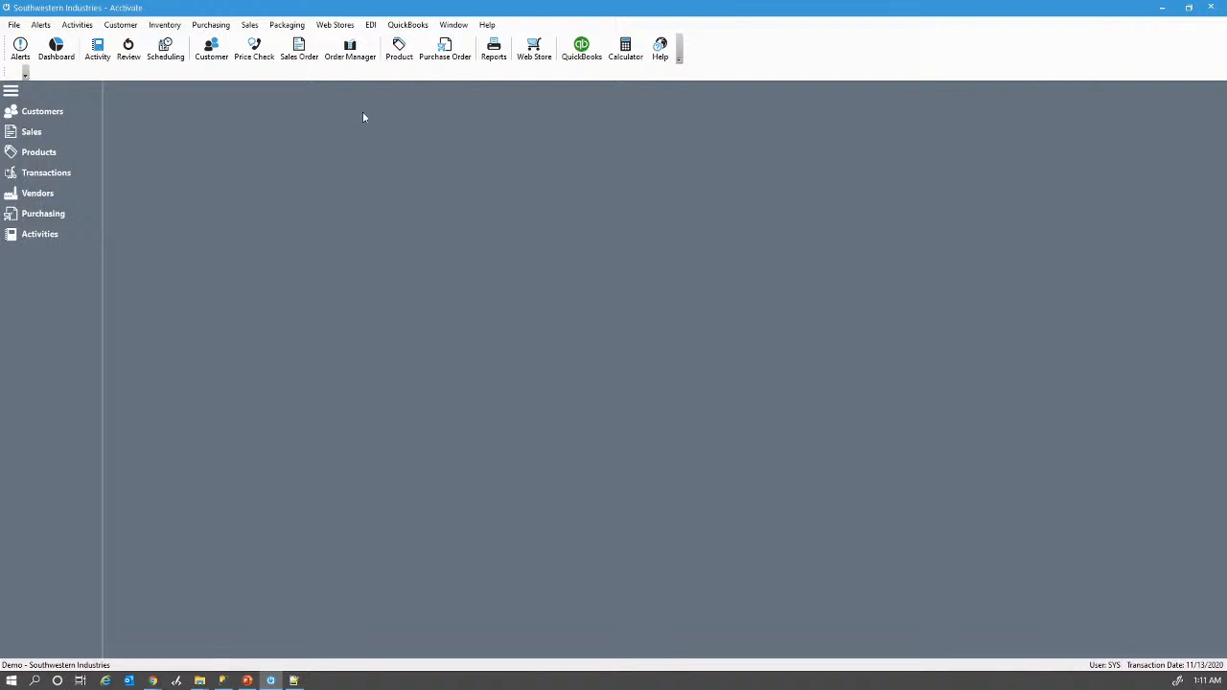
Step: Open the Tony's Pizza sales order dated 11/12/2020
left_click(302, 52)
left_click(323, 151)
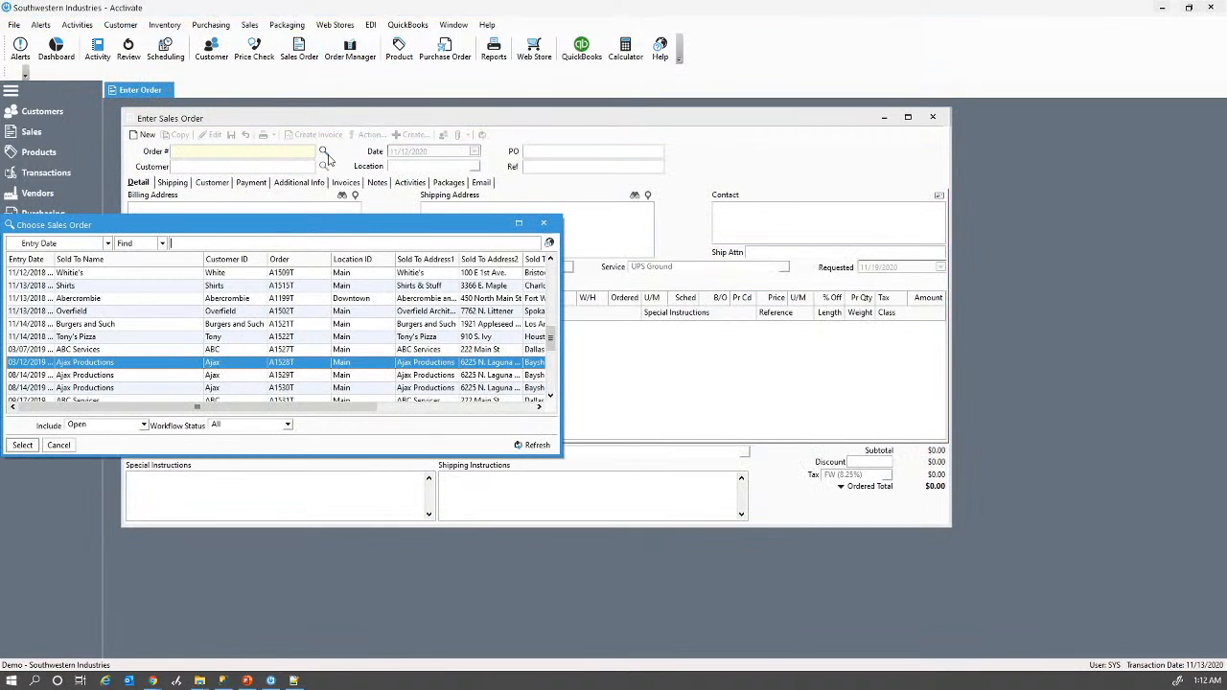
left_click_drag(550, 339, 550, 392)
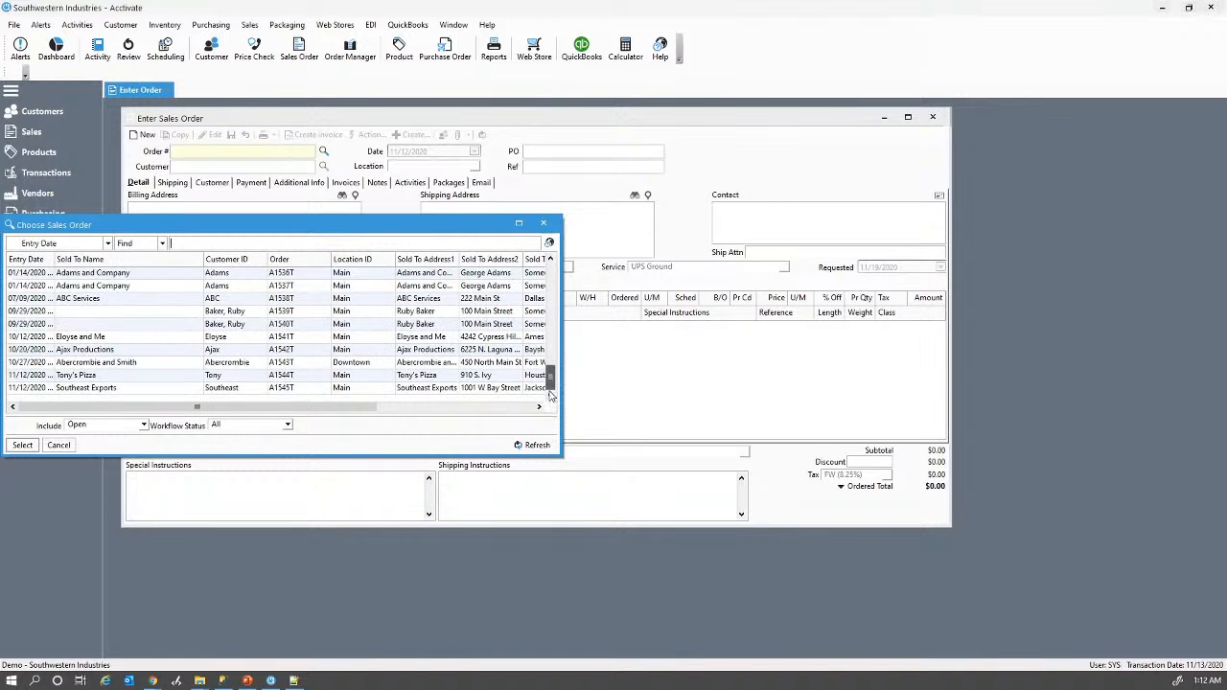
left_click(110, 380)
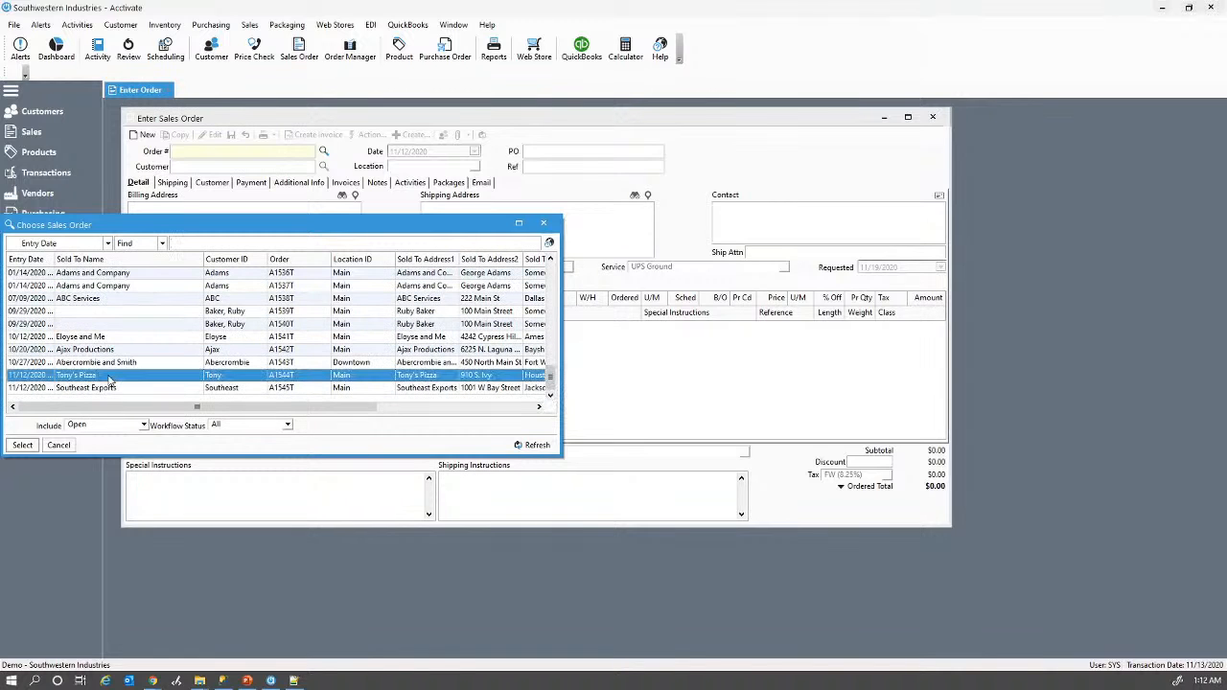
double_click(110, 380)
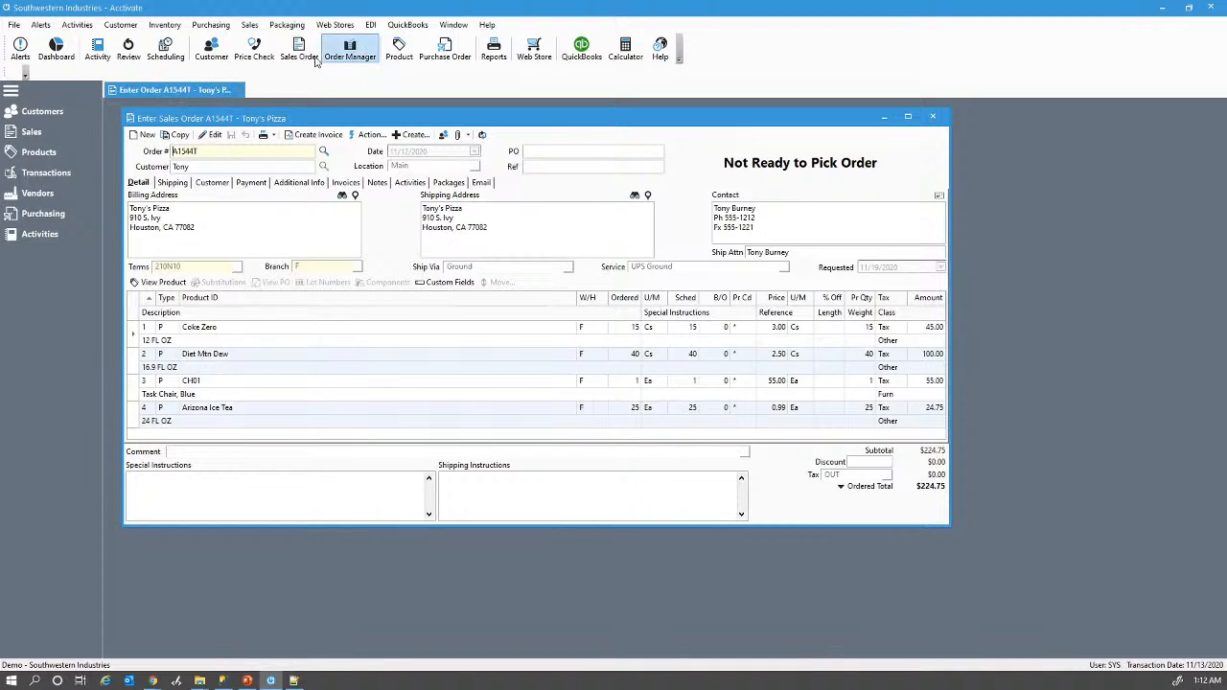
Step: Open the Southeast Exports sales order in a second order window and place it beside the Tony's Pizza order
left_click(305, 50)
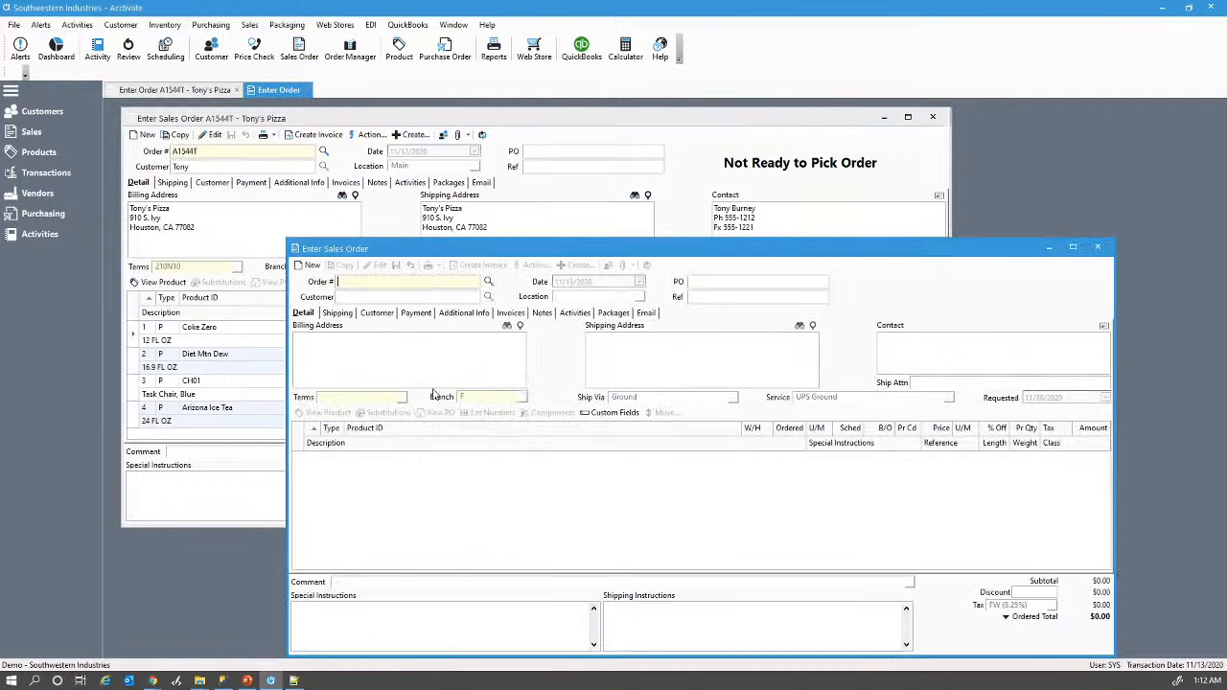
left_click_drag(468, 250, 414, 184)
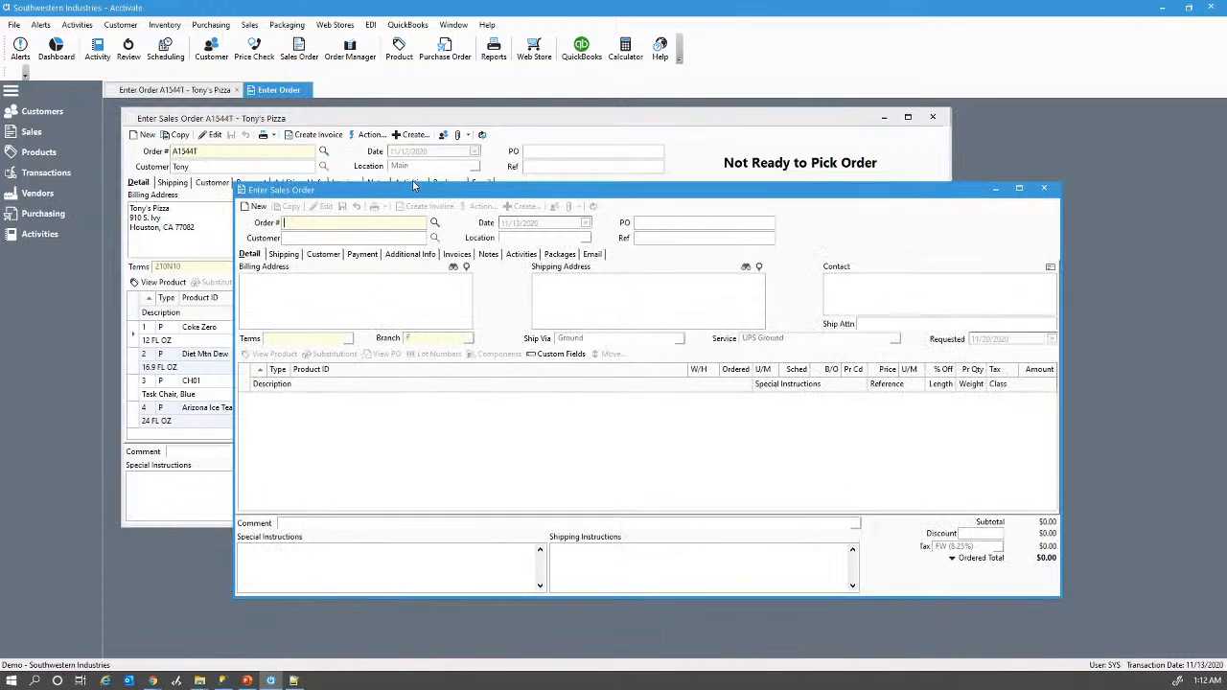
left_click(434, 215)
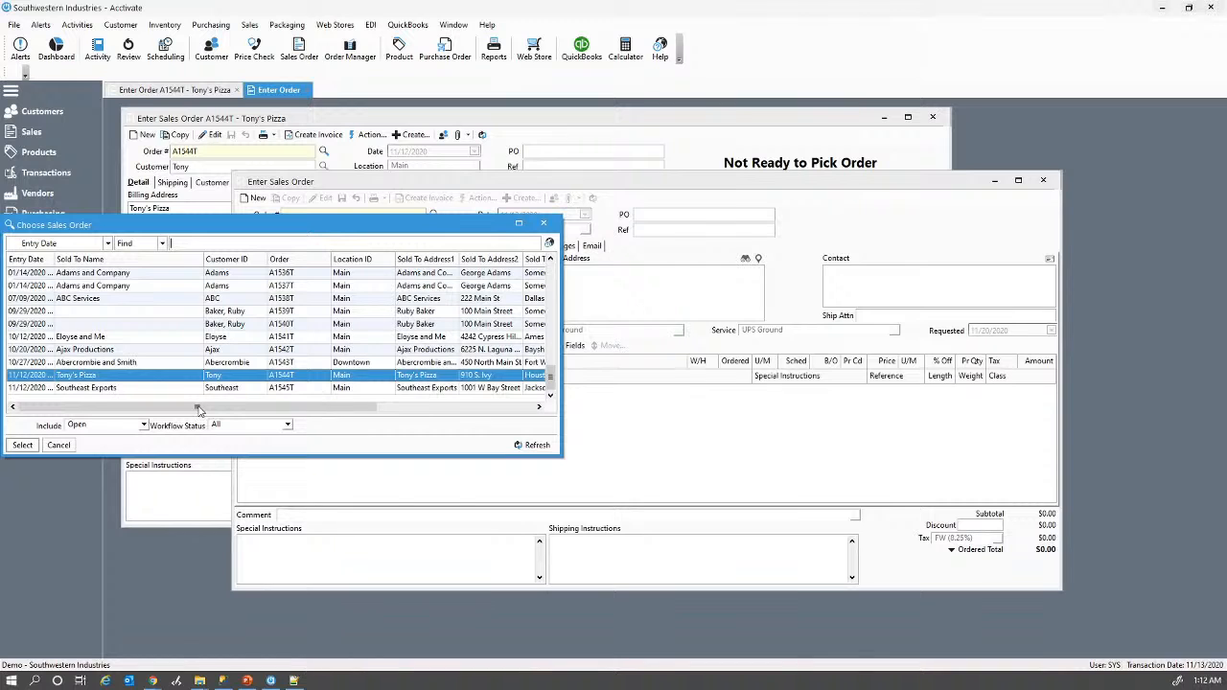
double_click(373, 388)
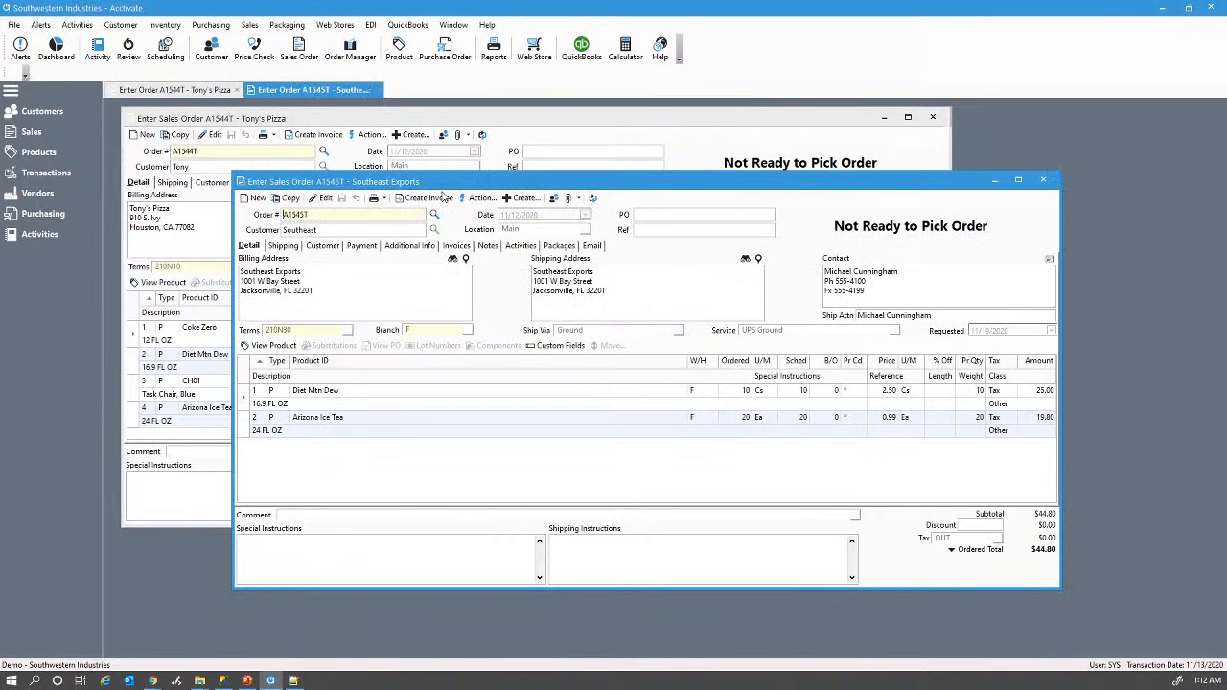
left_click_drag(460, 184, 553, 186)
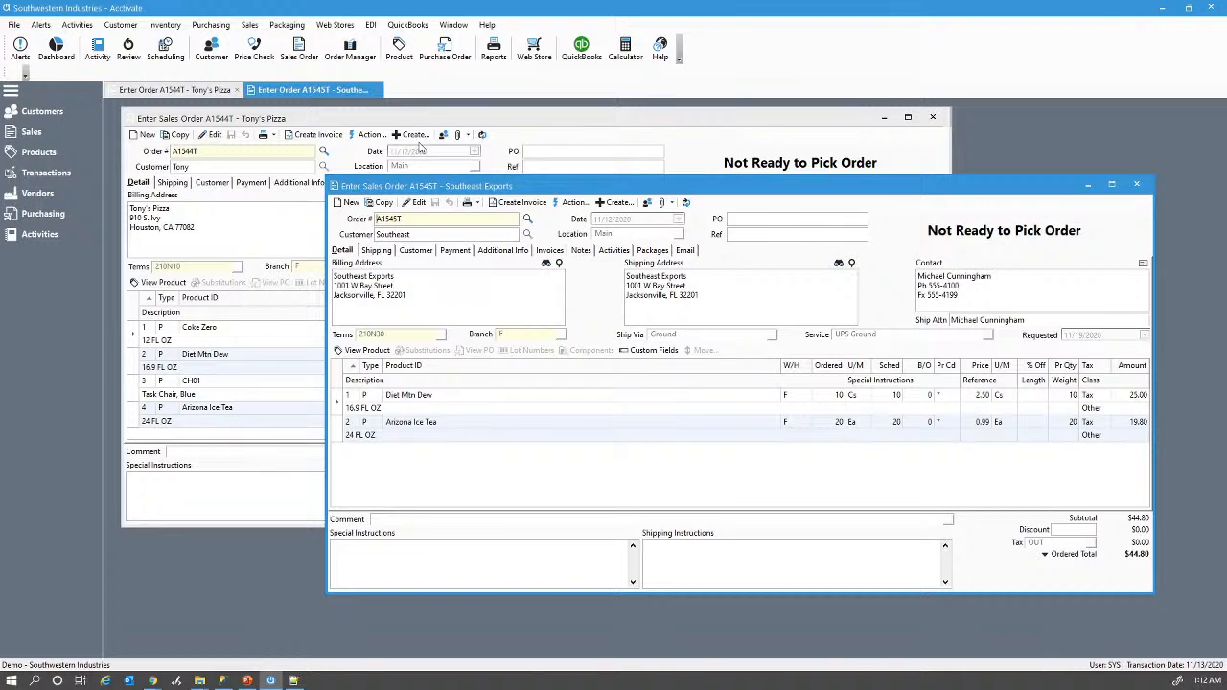
Step: Change the workflow status of the Tony's Pizza and Southeast Exports orders to Awaiting CRV Charges
left_click(369, 134)
mouse_move(398, 196)
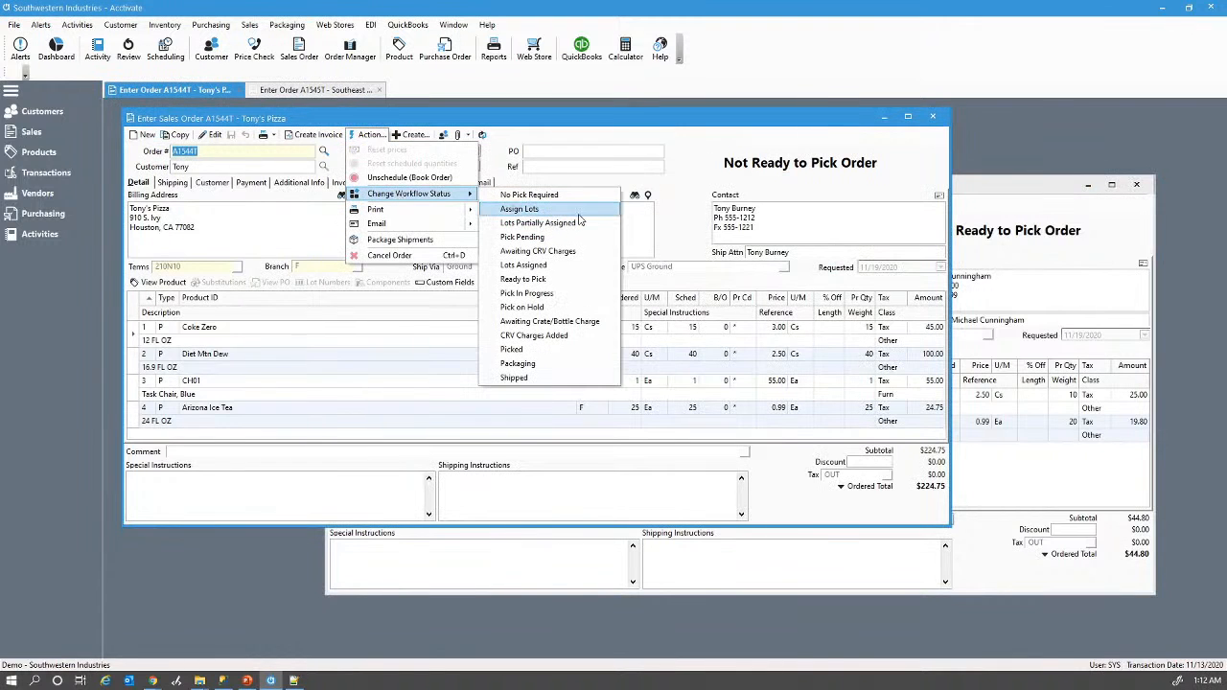
left_click(551, 253)
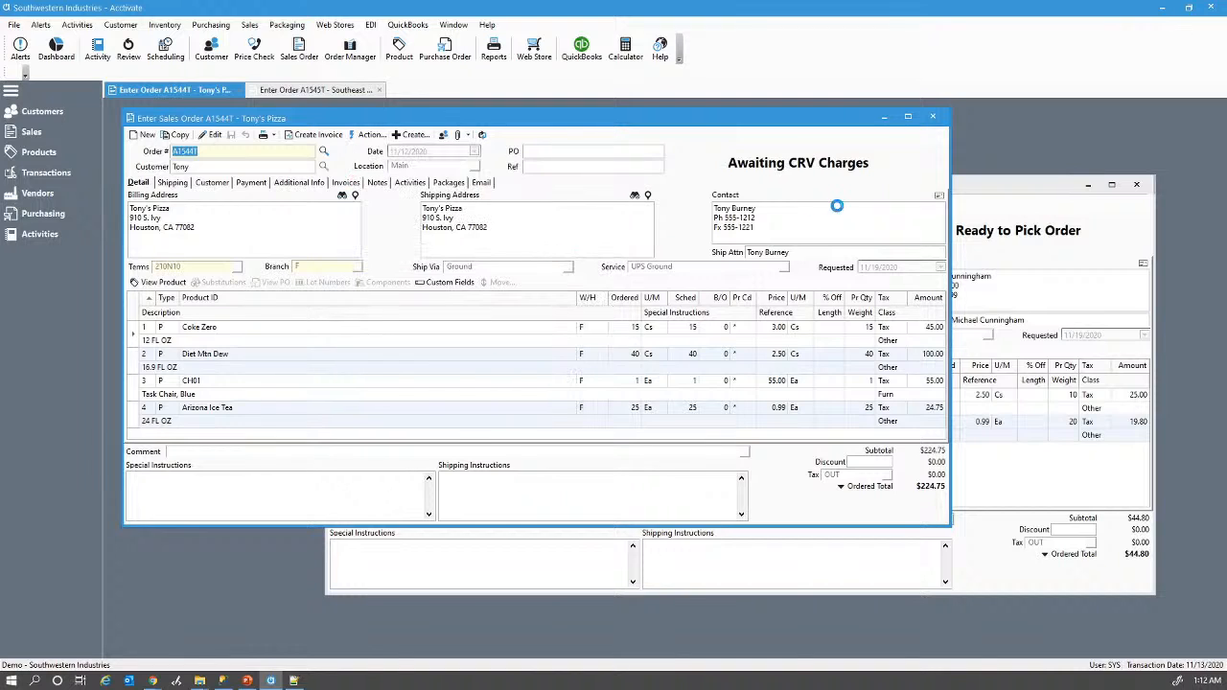
left_click(978, 194)
left_click(572, 202)
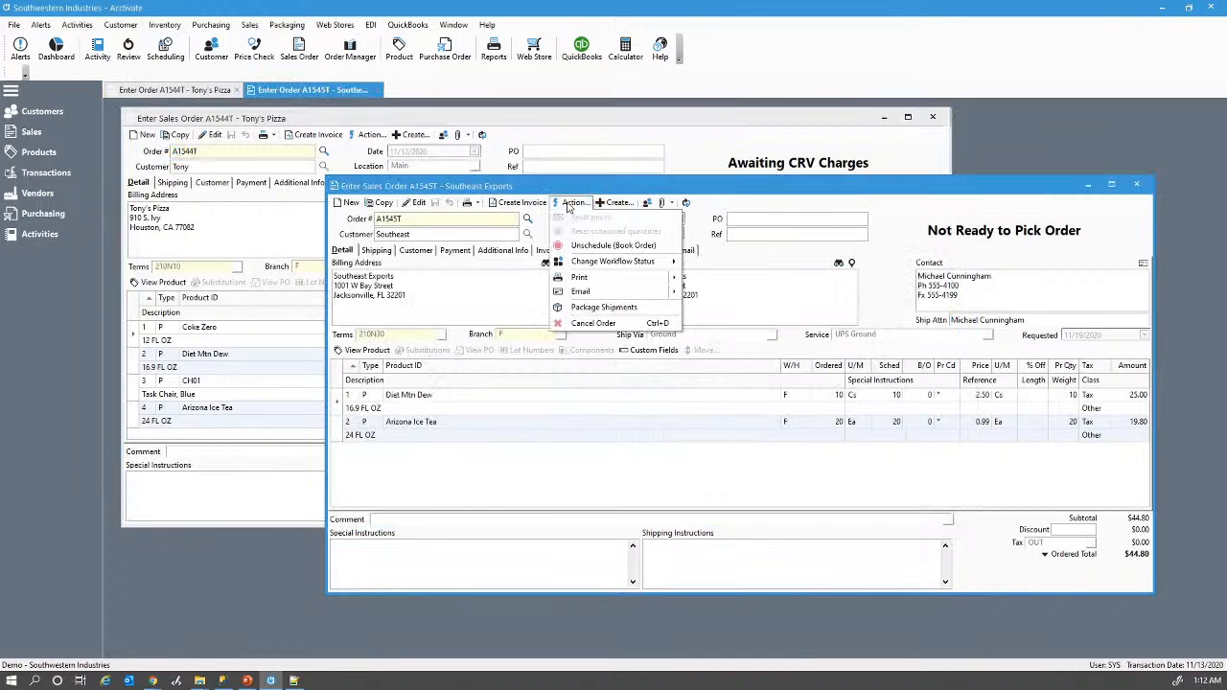
mouse_move(604, 261)
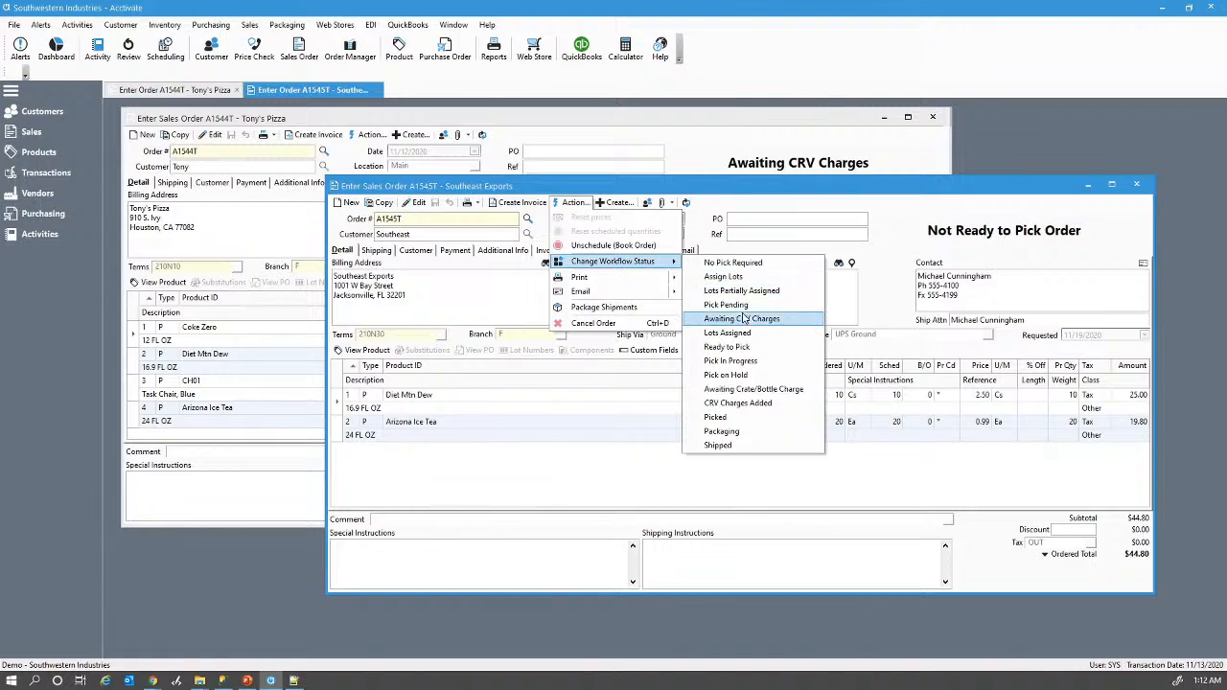
left_click(741, 318)
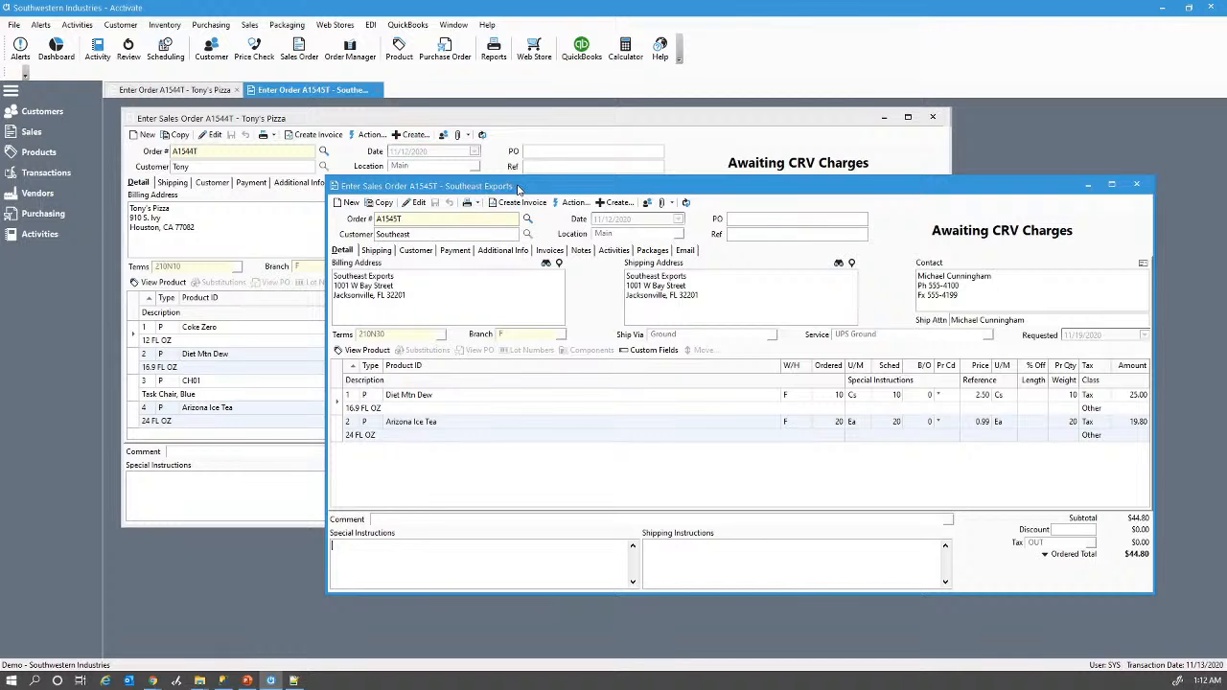
Step: View the Diet Mtn Dew product from the Southeast Exports order and check its inventory, inner pack quantity and CRV item
left_click_drag(511, 180, 476, 121)
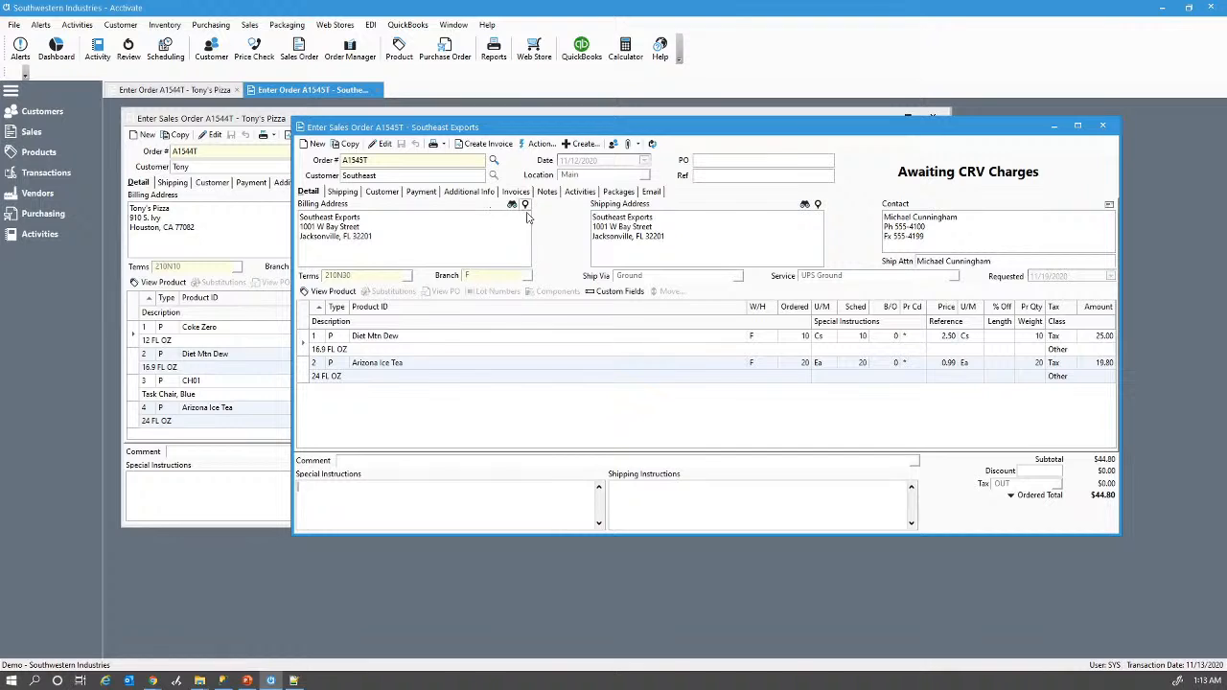
left_click(377, 345)
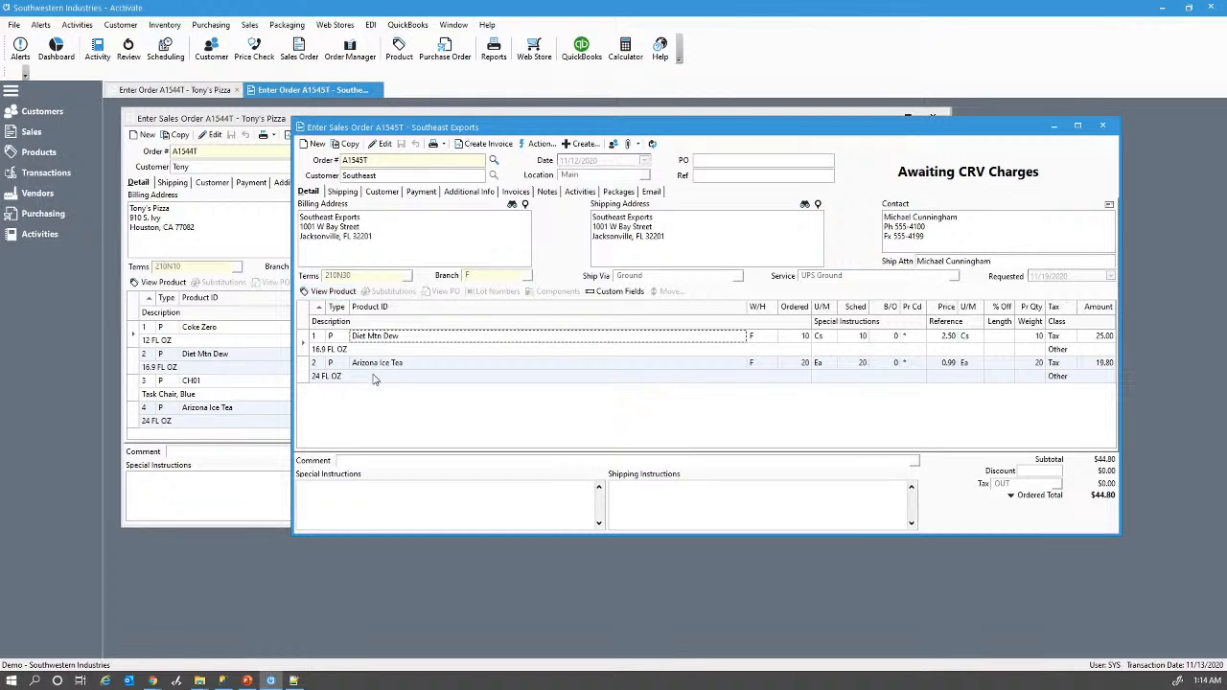
left_click(331, 291)
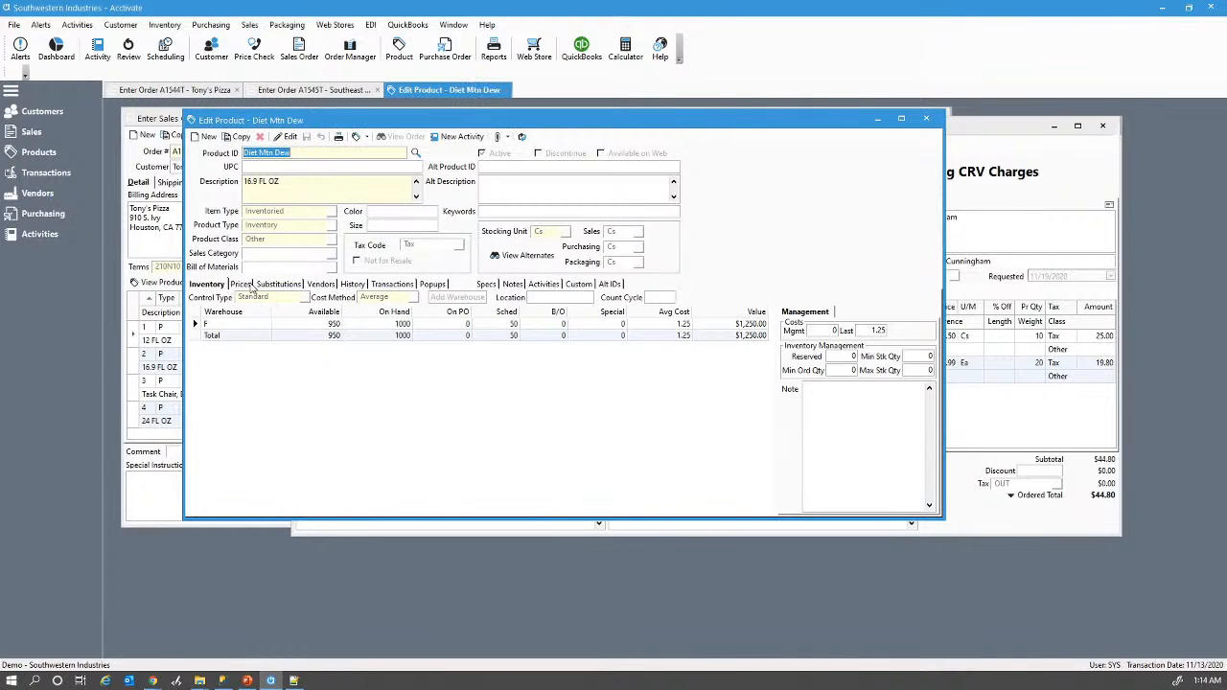
left_click(397, 328)
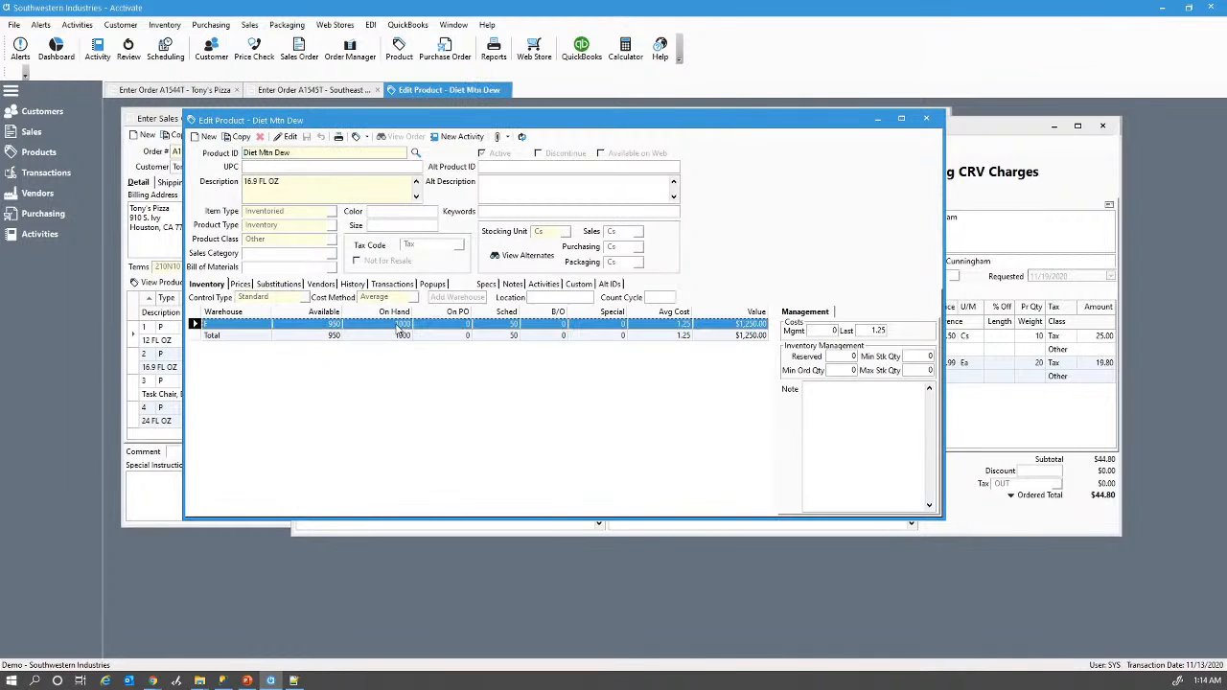
left_click(493, 287)
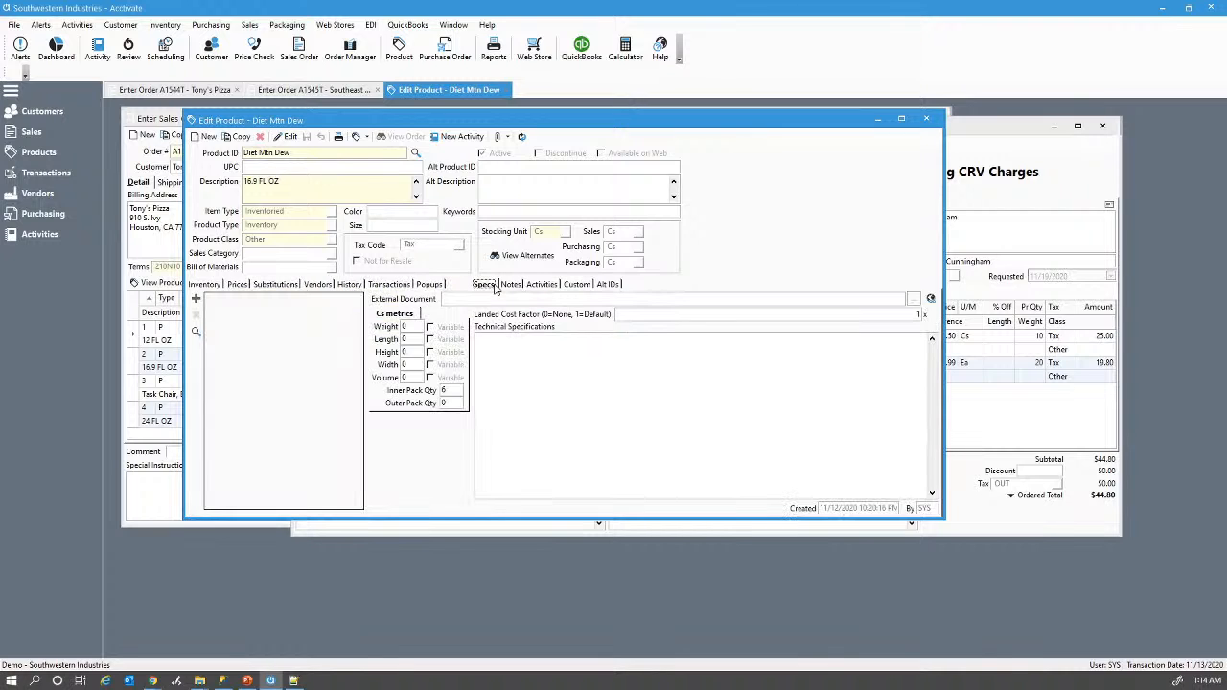
left_click(456, 390)
left_click(575, 284)
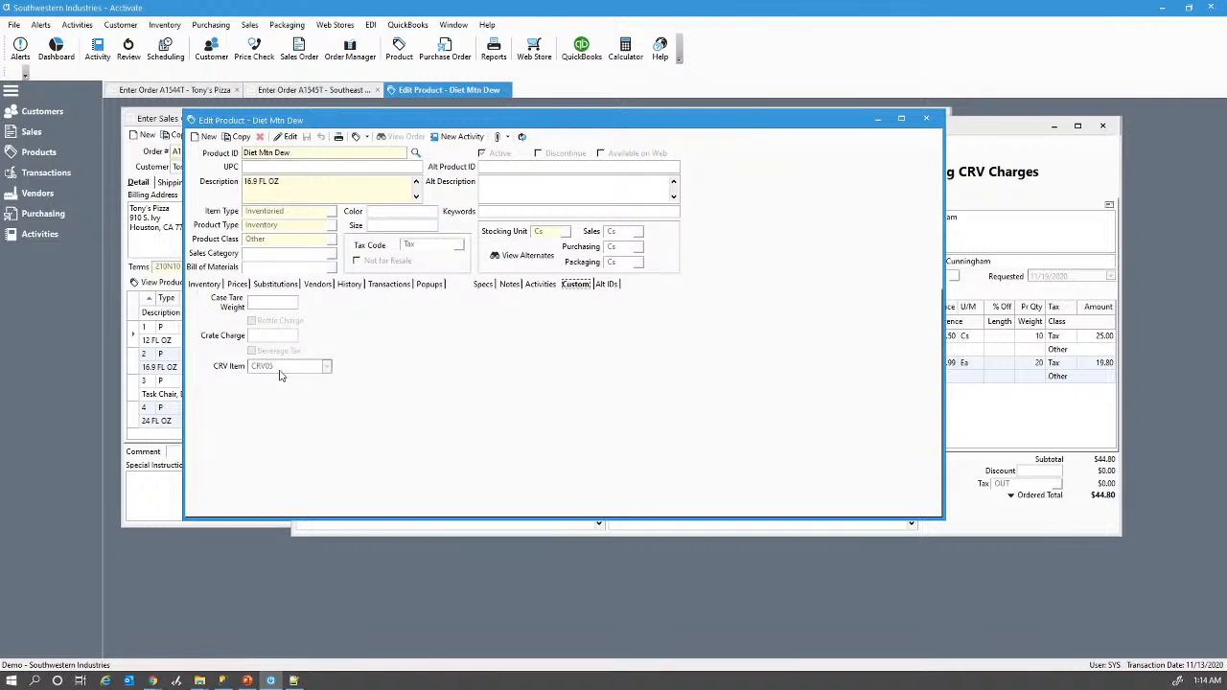
Step: Check the CRV item choices available in the Diet Mtn Dew product and its inventory, and close the product record
left_click(288, 137)
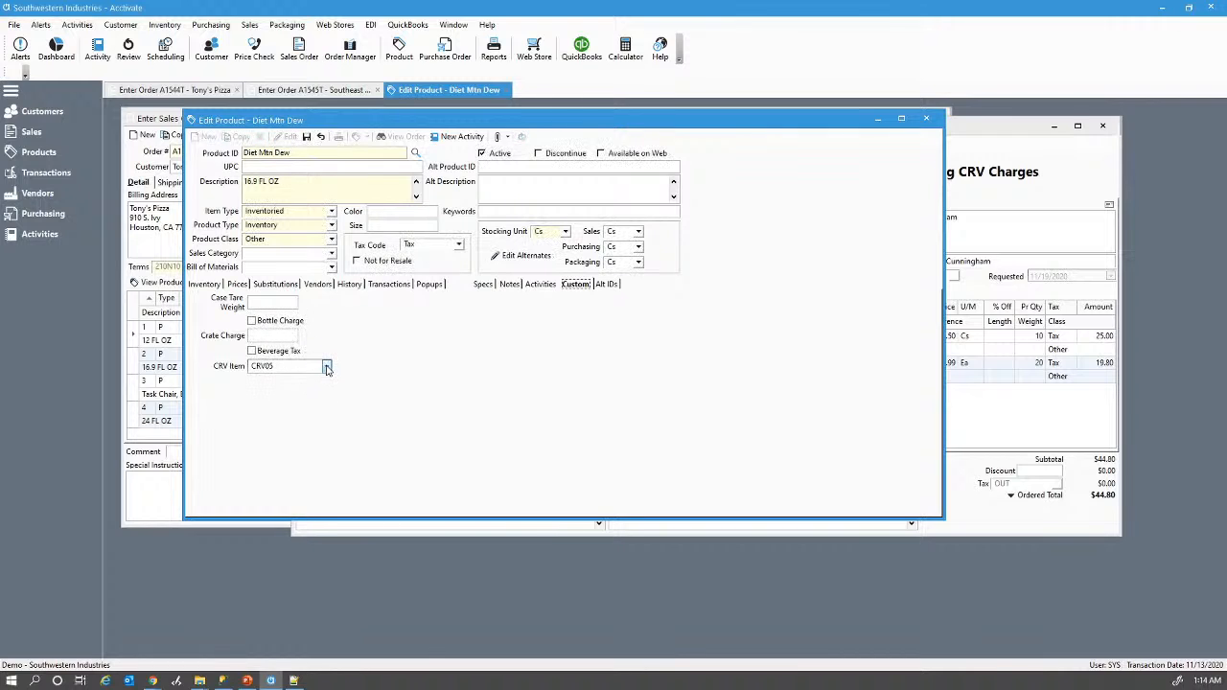
left_click(326, 369)
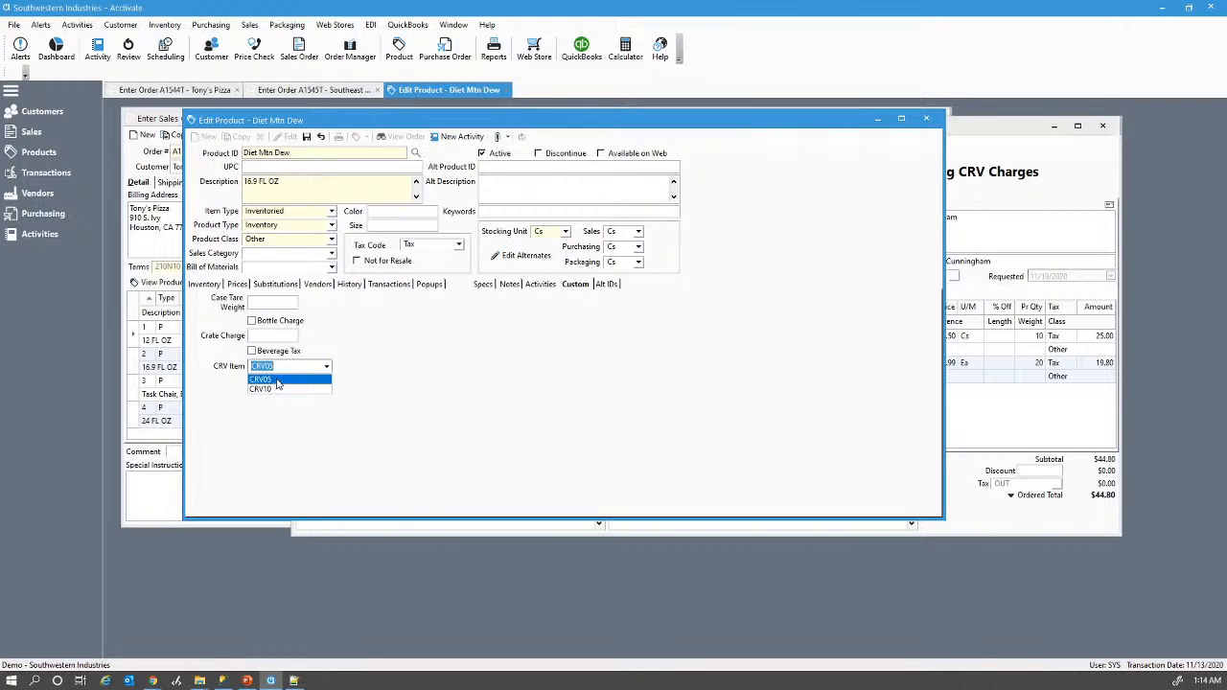
left_click(335, 367)
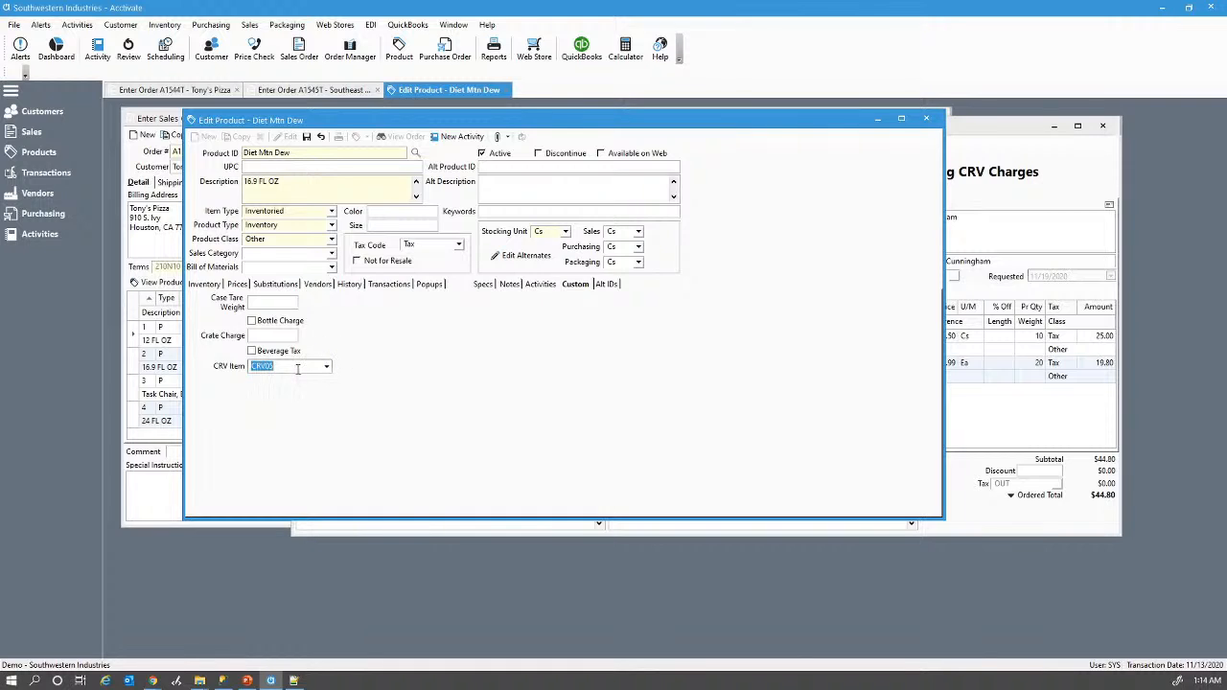
left_click(307, 137)
left_click(206, 285)
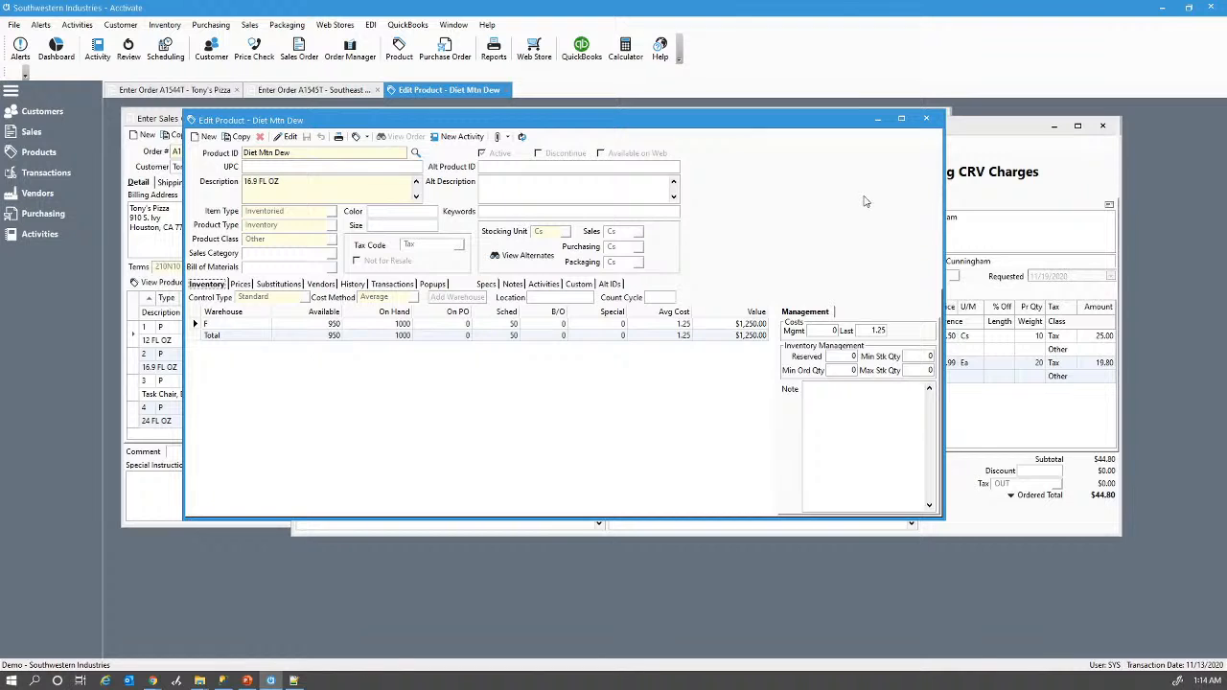
left_click(926, 118)
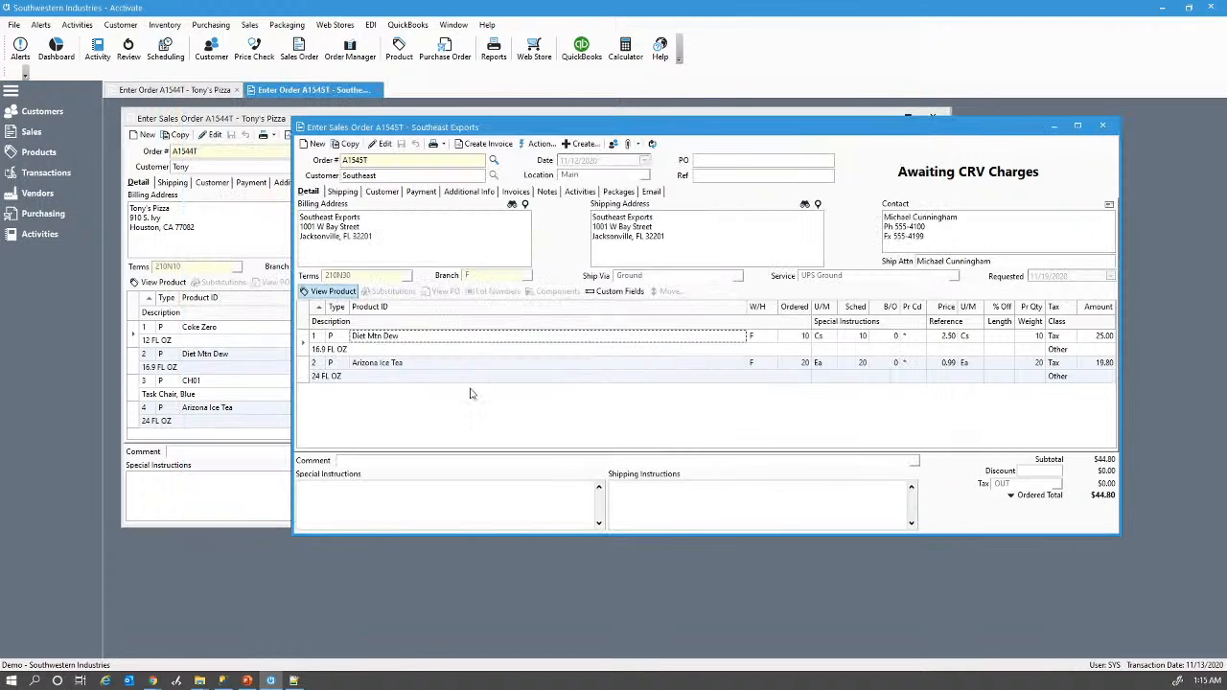
Step: View the Arizona Ice Tea product from the Southeast Exports order and check its inventory, inner pack quantity and CRV item
left_click(382, 366)
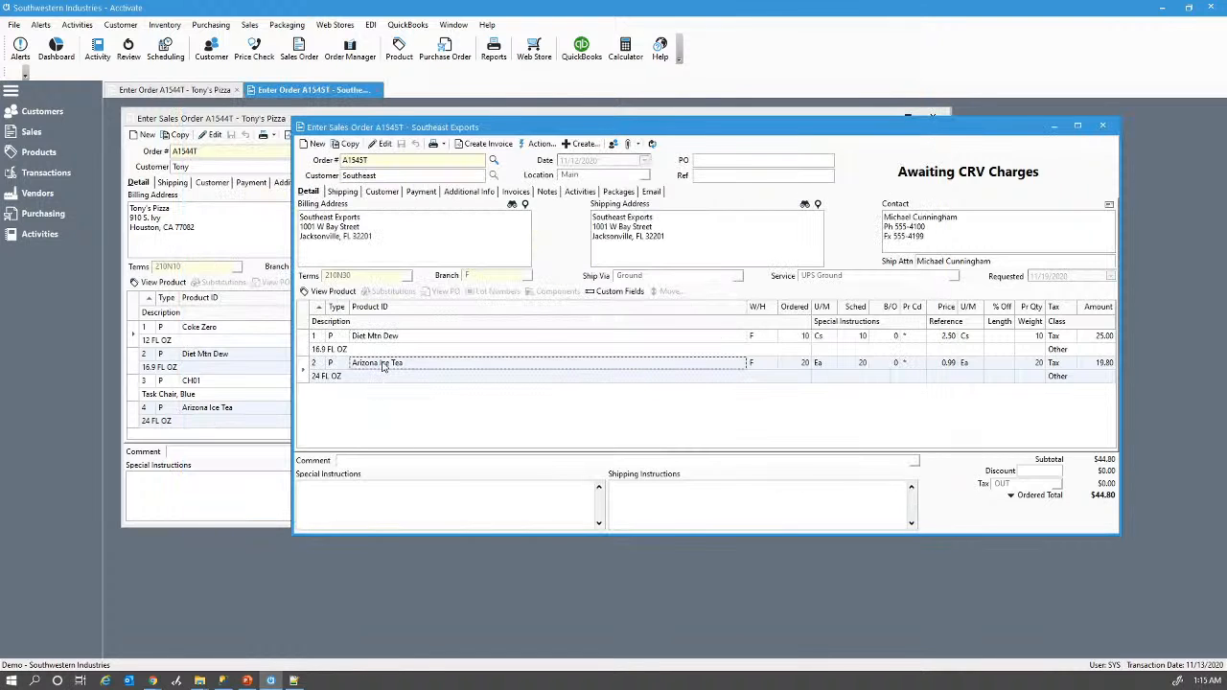
left_click(323, 294)
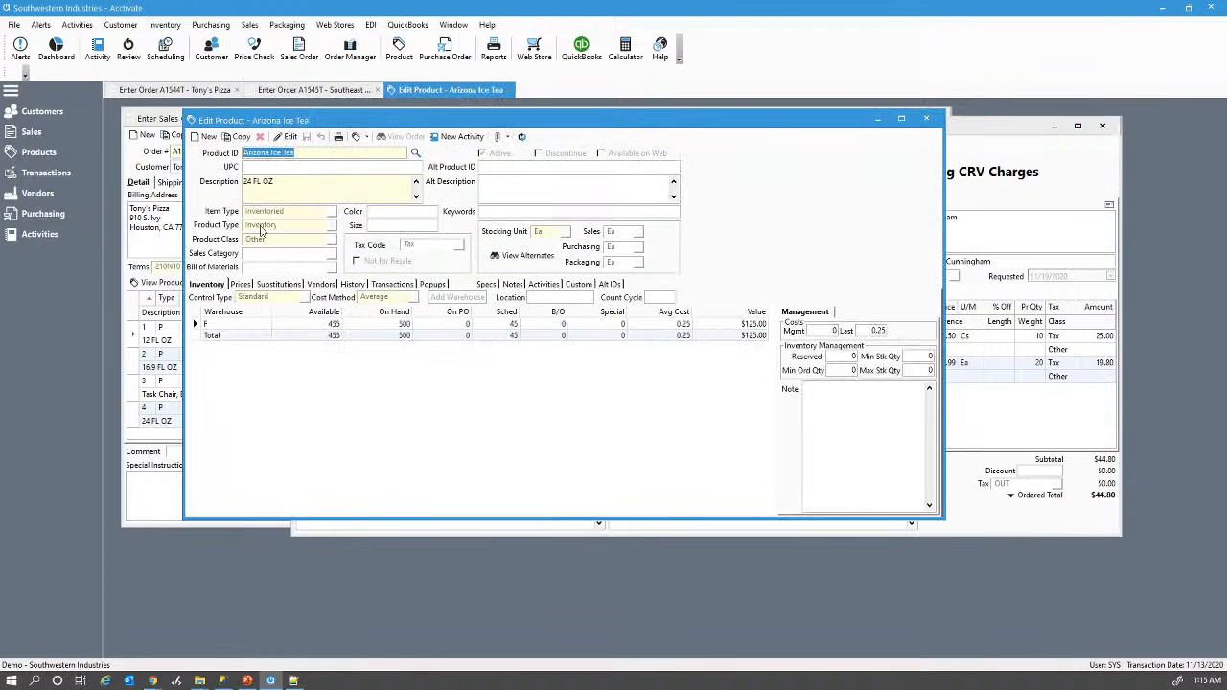
left_click(486, 286)
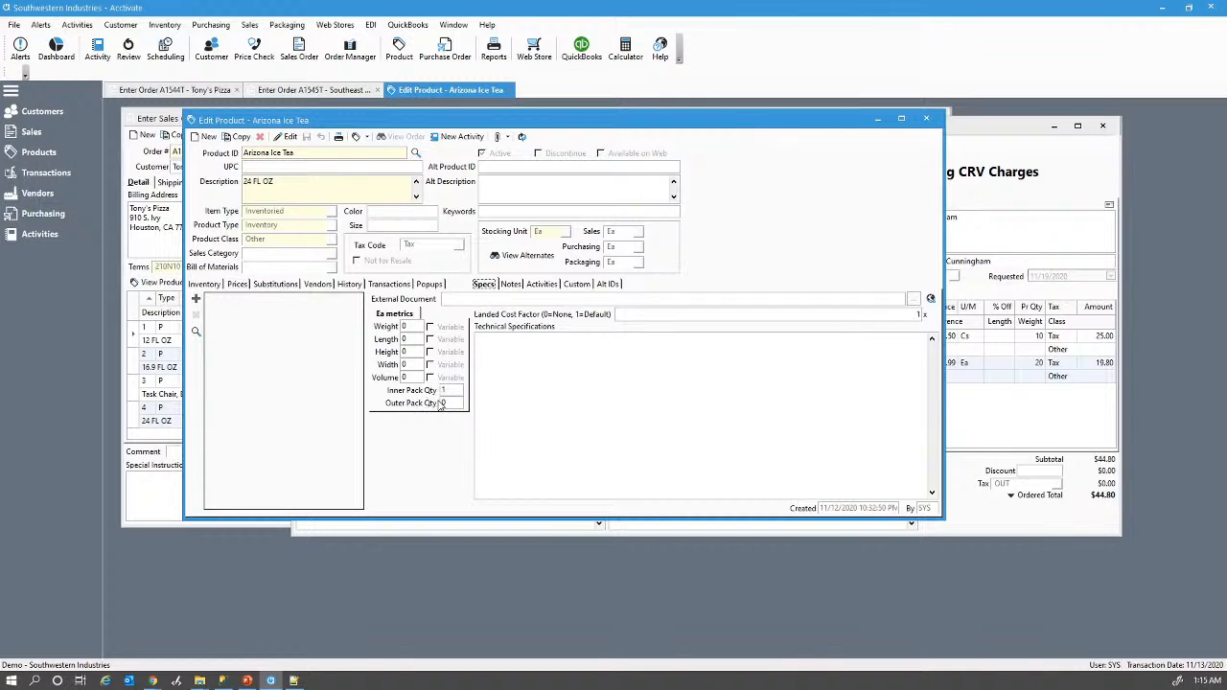
left_click(578, 286)
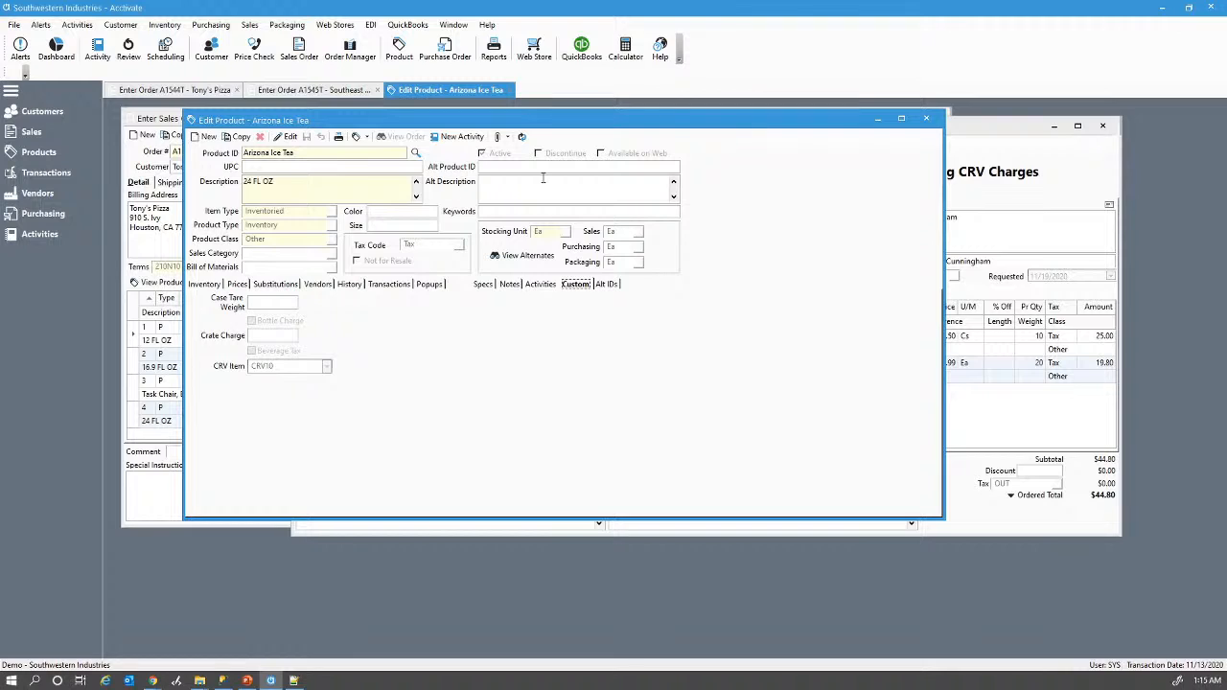
left_click(928, 120)
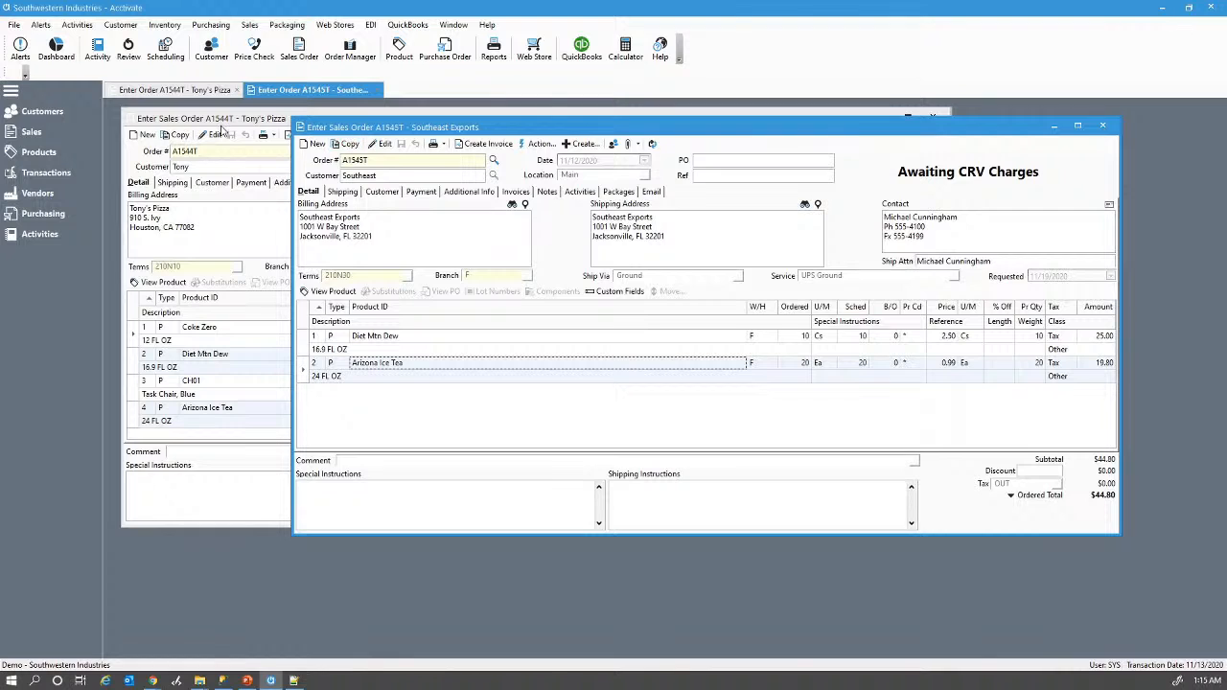
Step: Review the beverage and CH01 lines on the Tony's Pizza order, and return to the Southeast Exports order
left_click(244, 123)
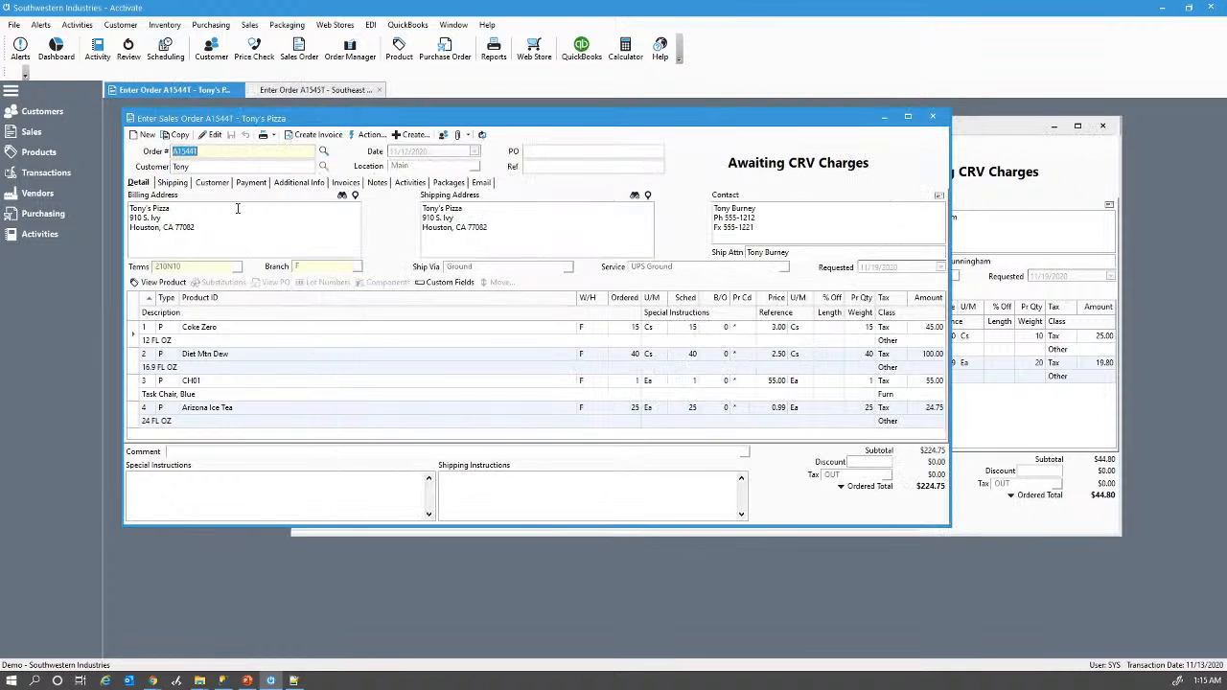
left_click(220, 332)
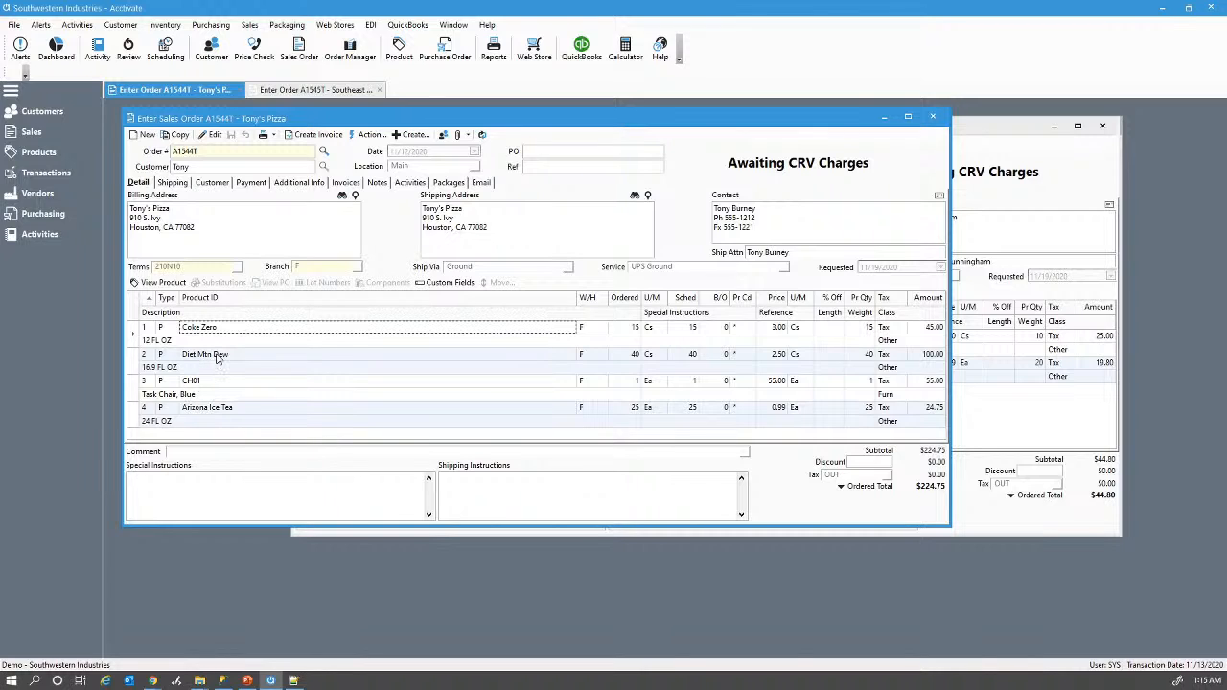
left_click(214, 356)
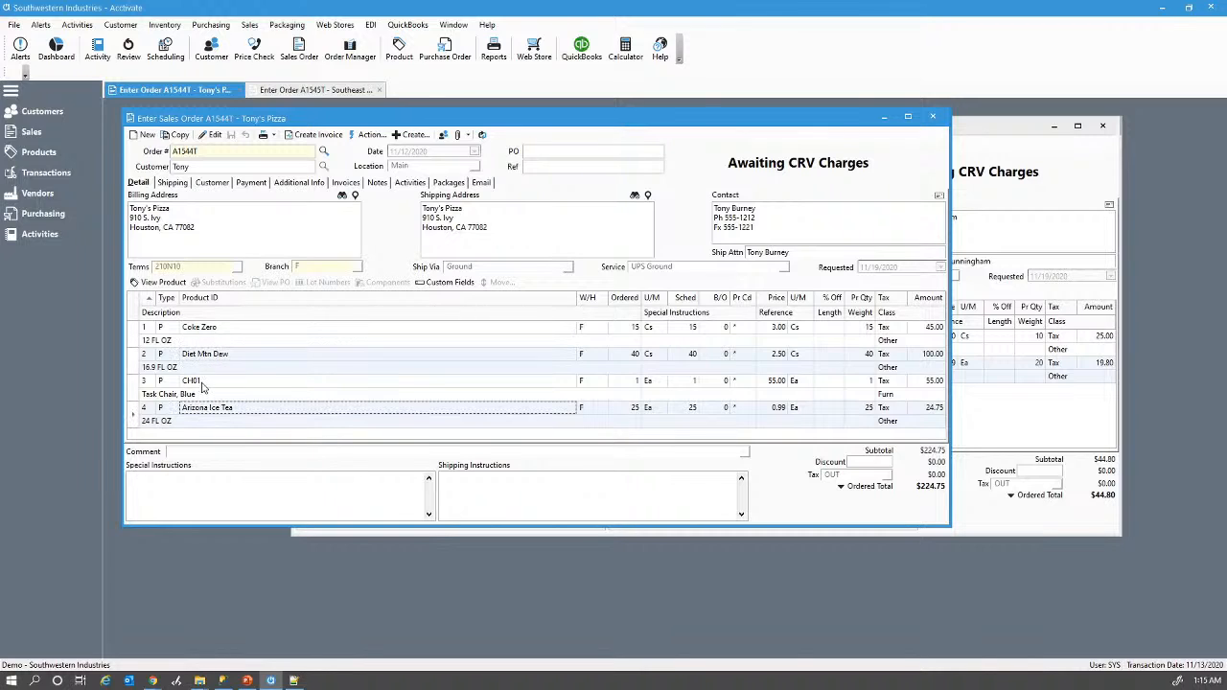
left_click(203, 384)
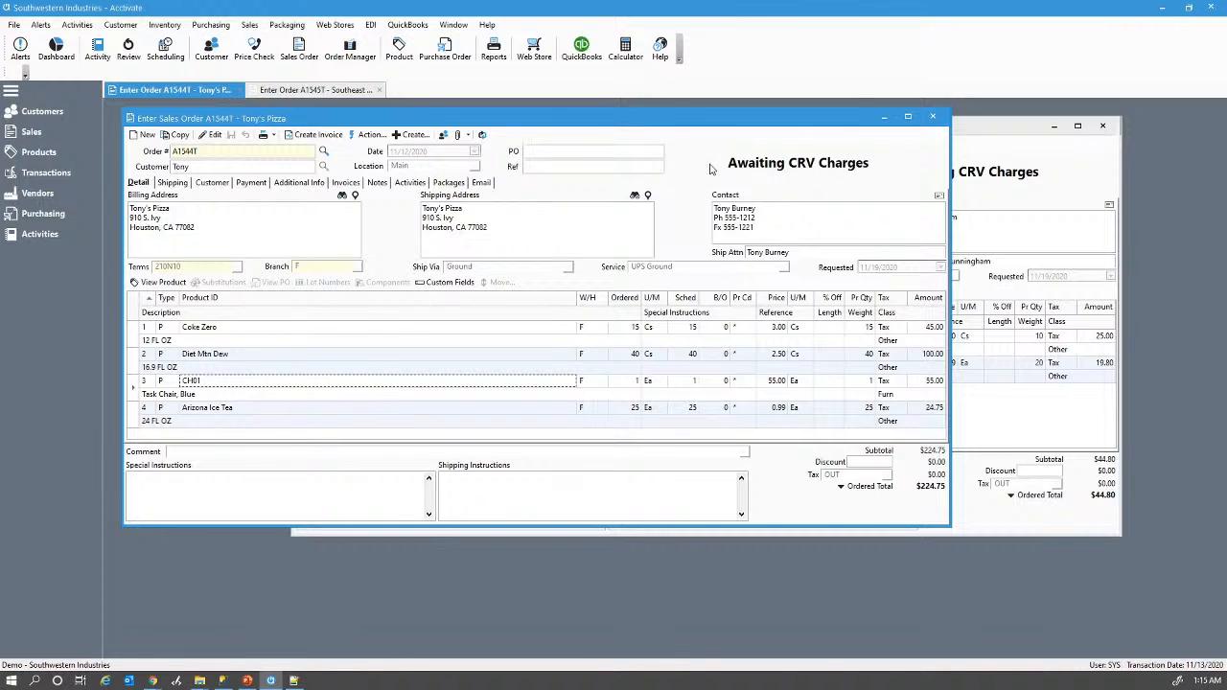
left_click(1012, 132)
Step: Shrink the Acctivate window, launch the CRV Charge Program from the desktop and check its available company databases
left_click(1188, 7)
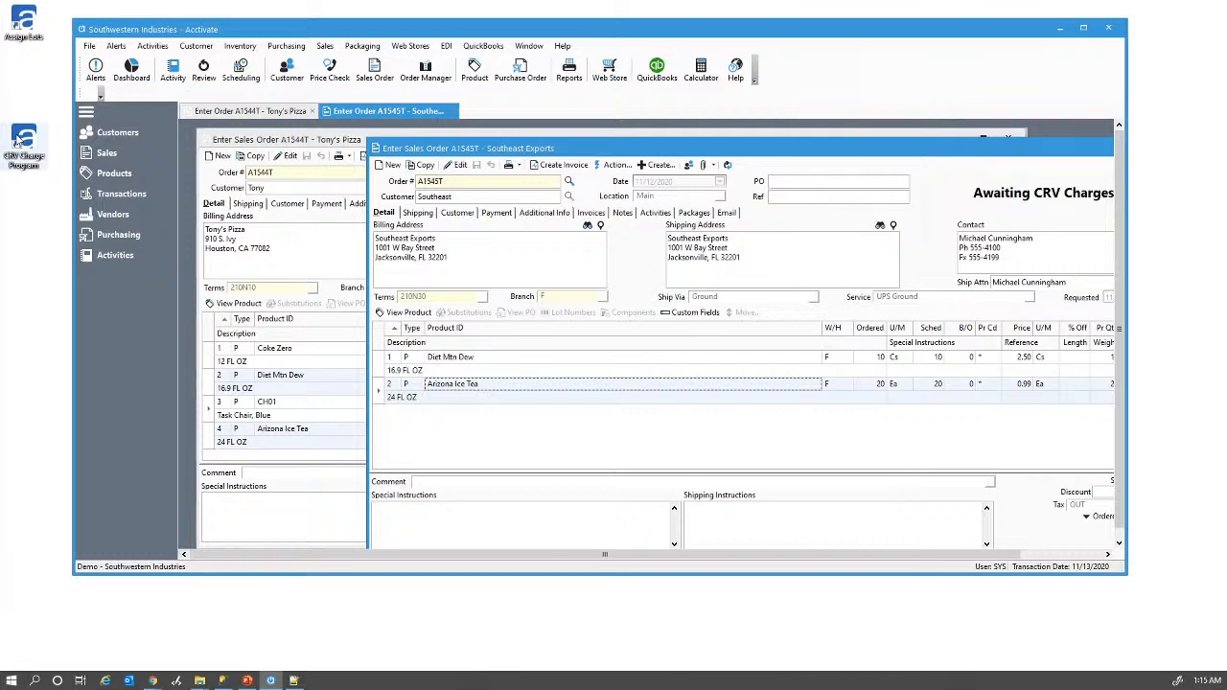
left_click(17, 142)
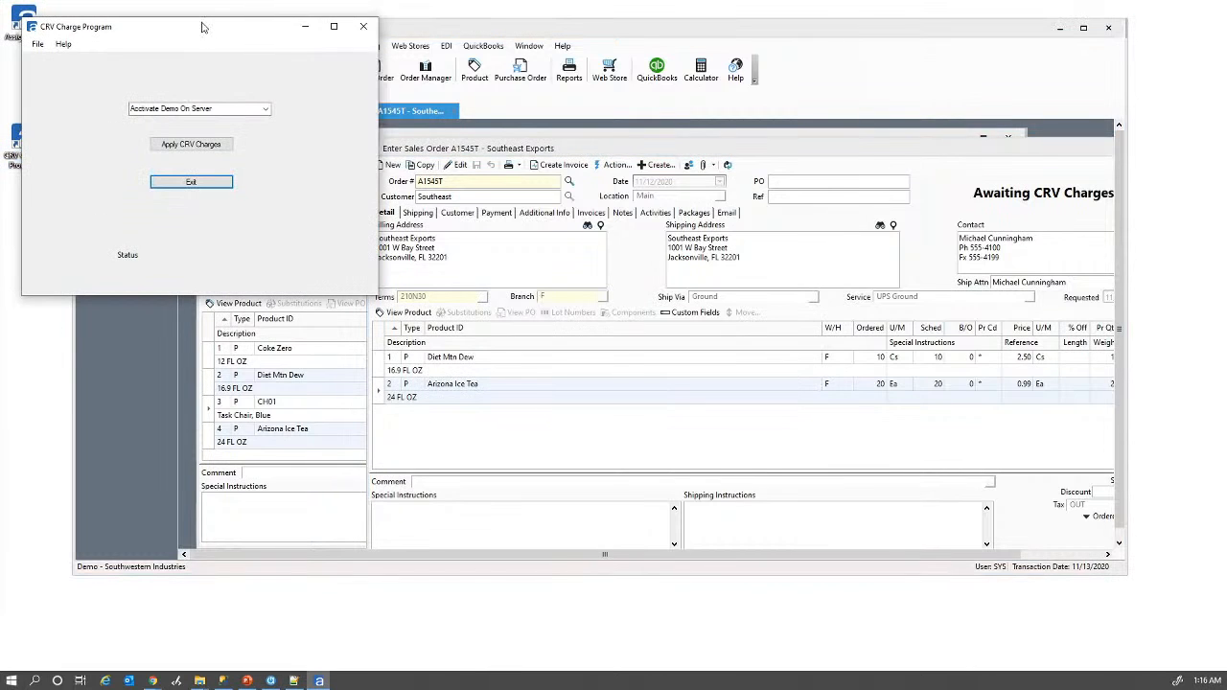
left_click_drag(201, 27, 357, 106)
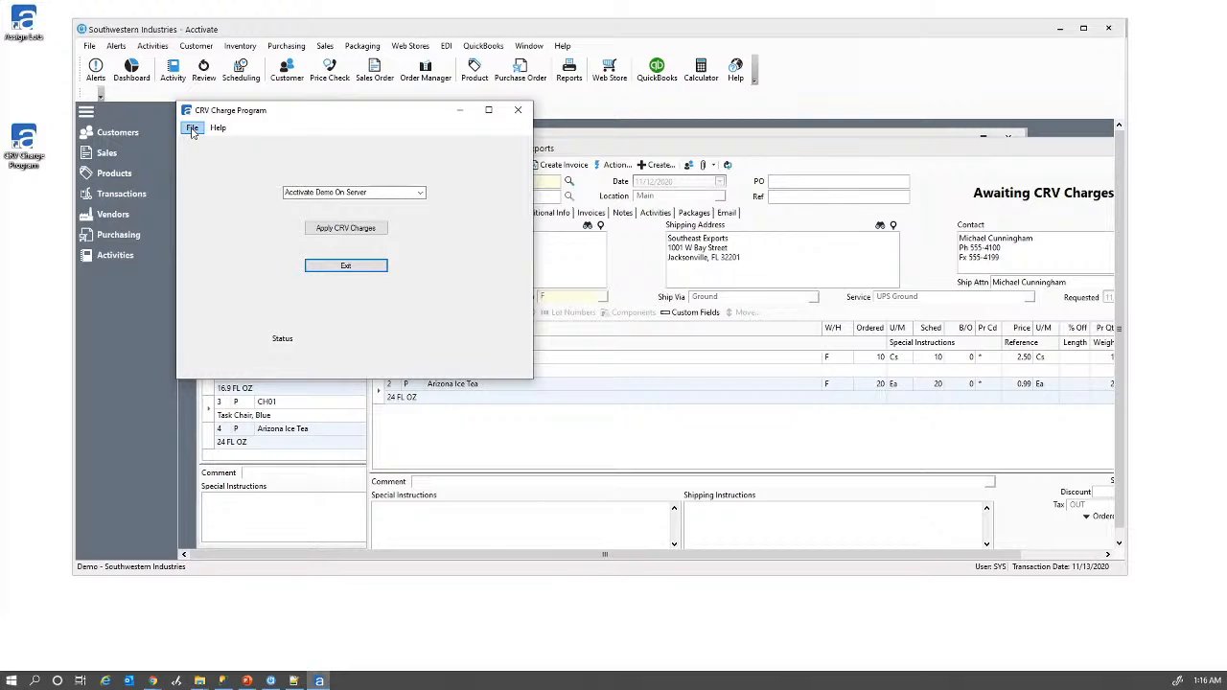
left_click(421, 193)
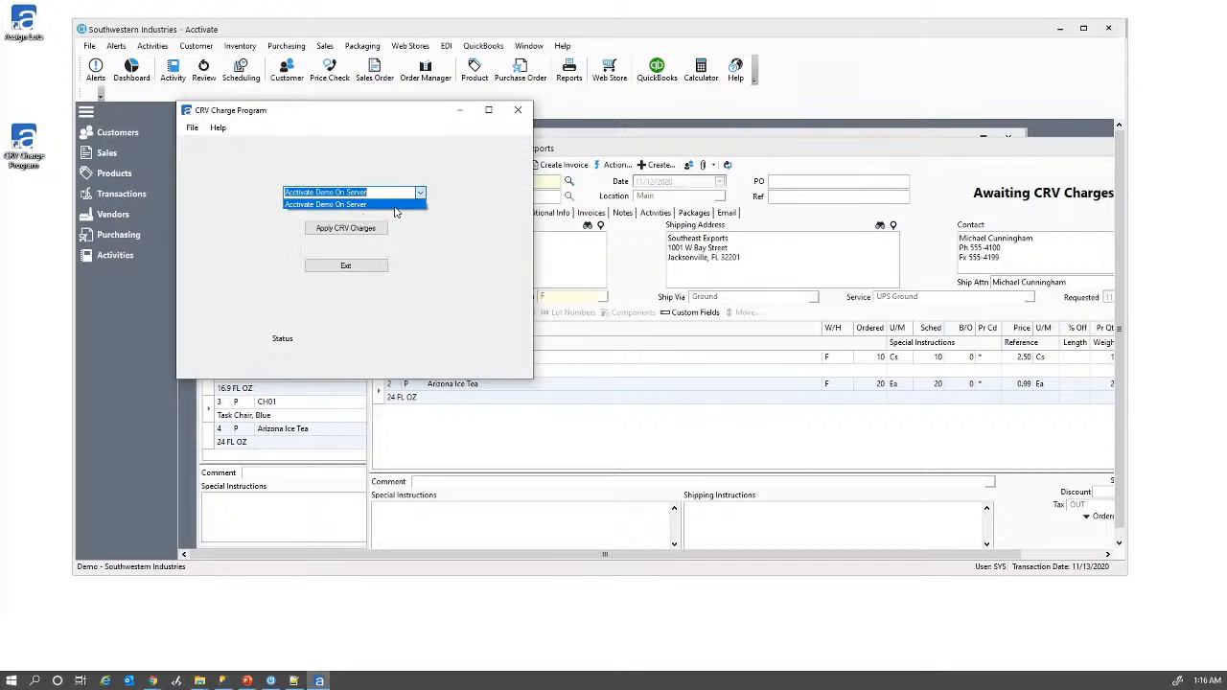
left_click(440, 185)
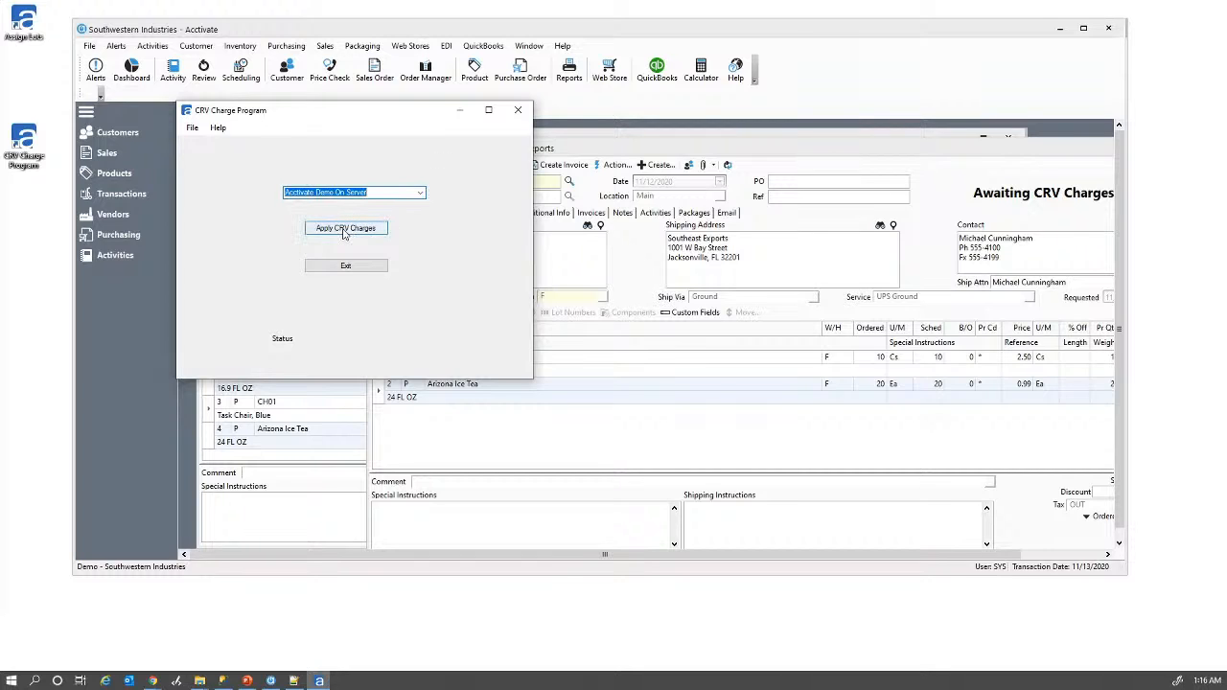
Step: Open the CRV Charge Program's settings and examine the shared data folder and the application settings with the ACCTivate.INI path
left_click(193, 127)
left_click(210, 144)
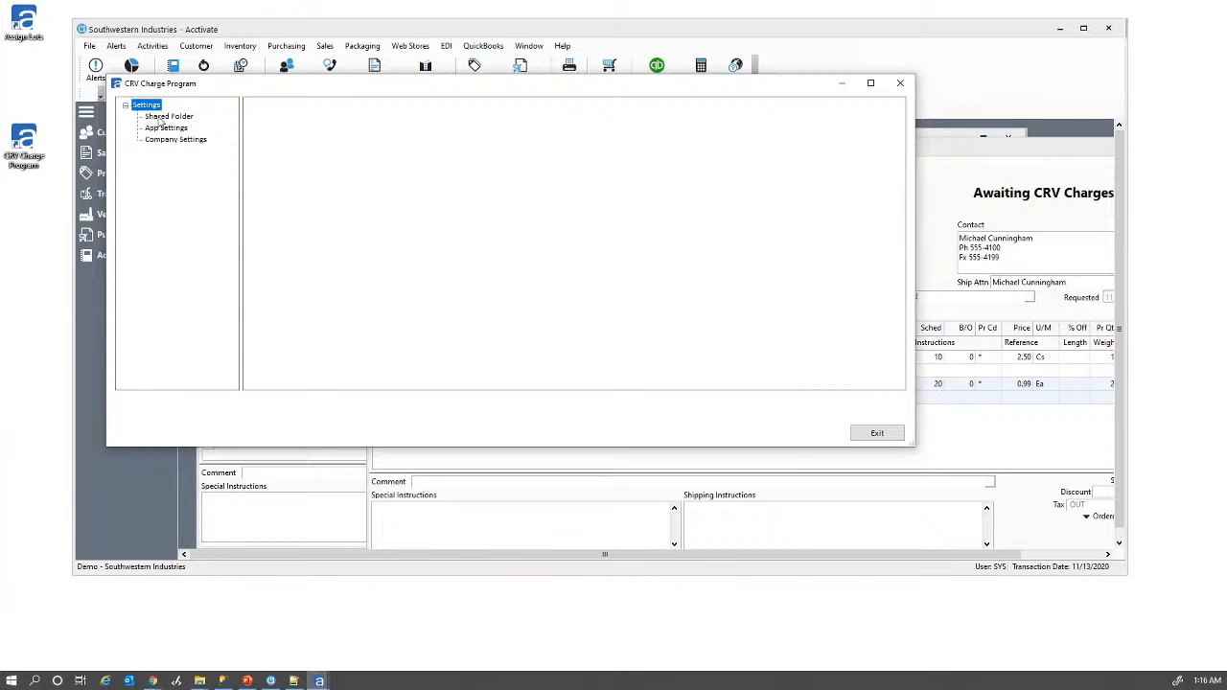
left_click(159, 116)
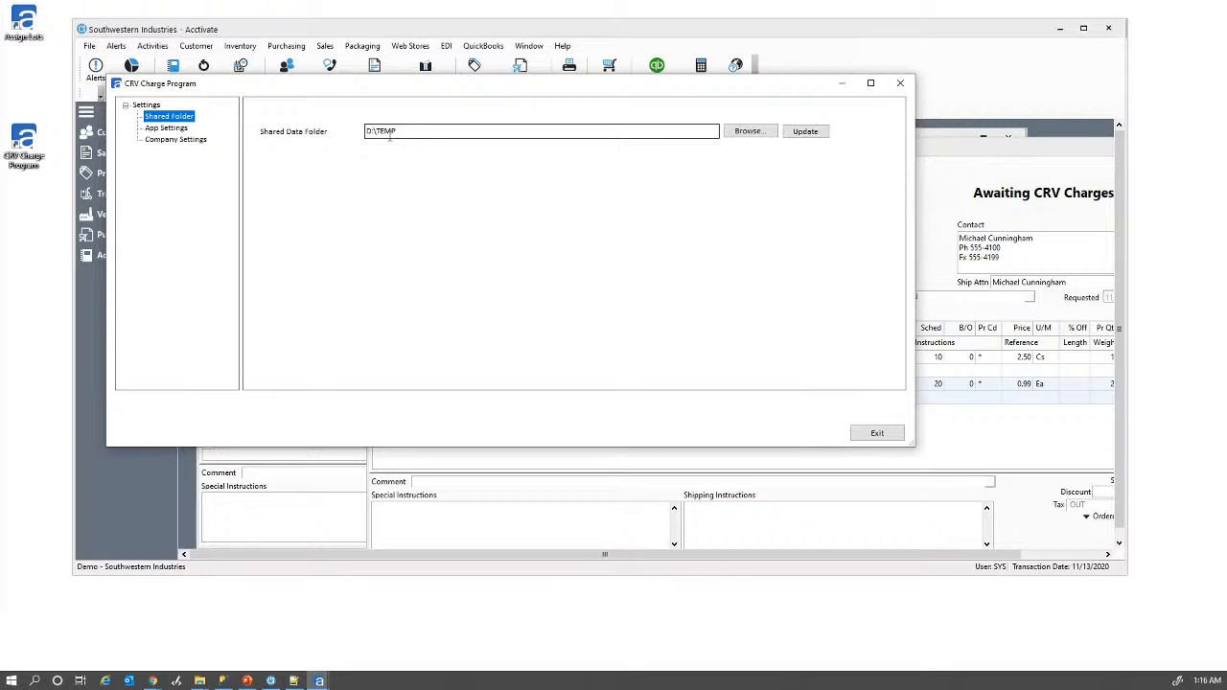
left_click(167, 128)
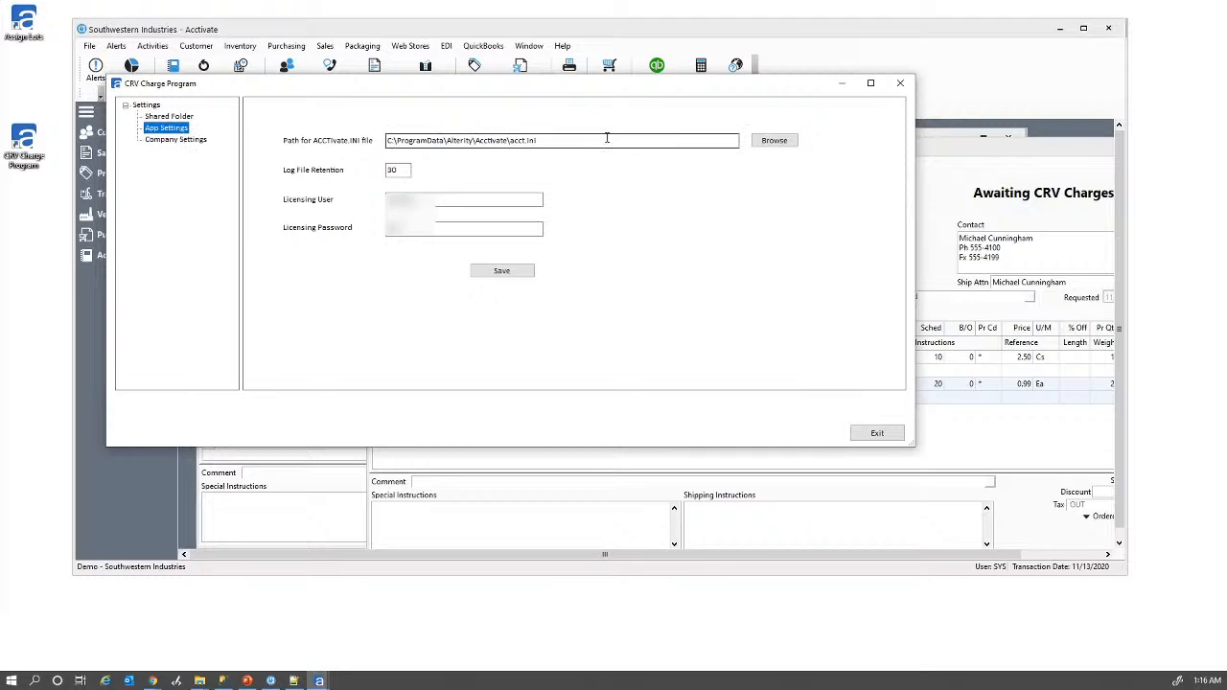
left_click_drag(569, 140, 368, 140)
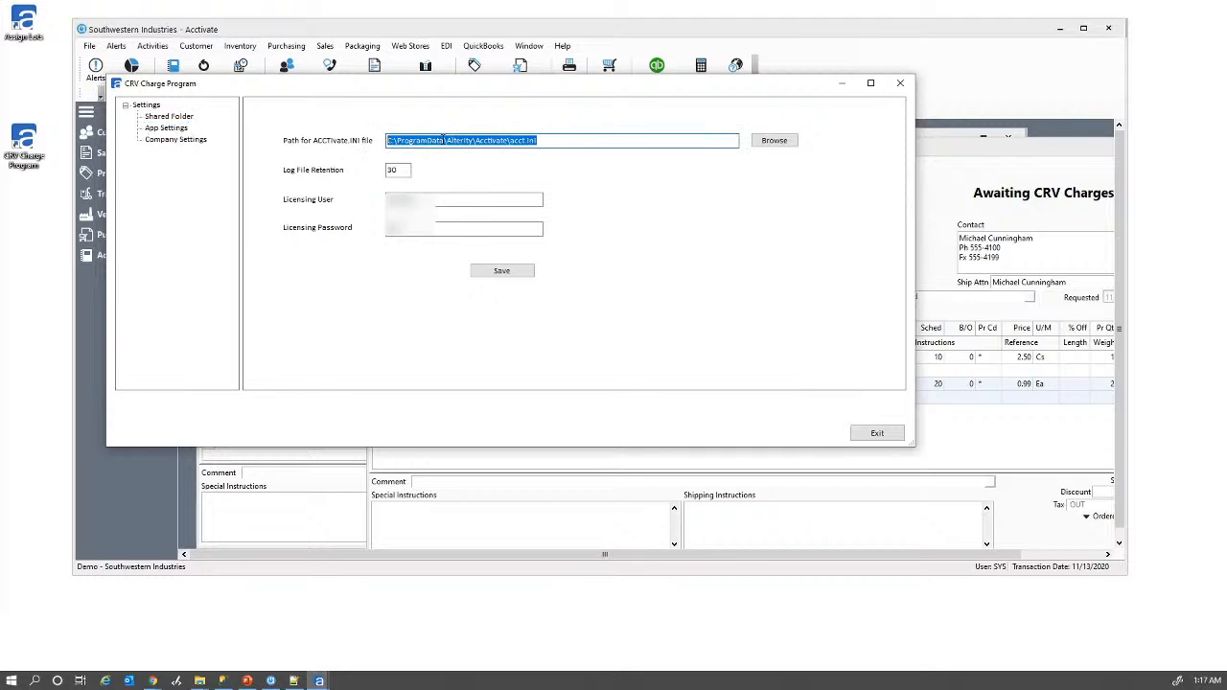
left_click(395, 141)
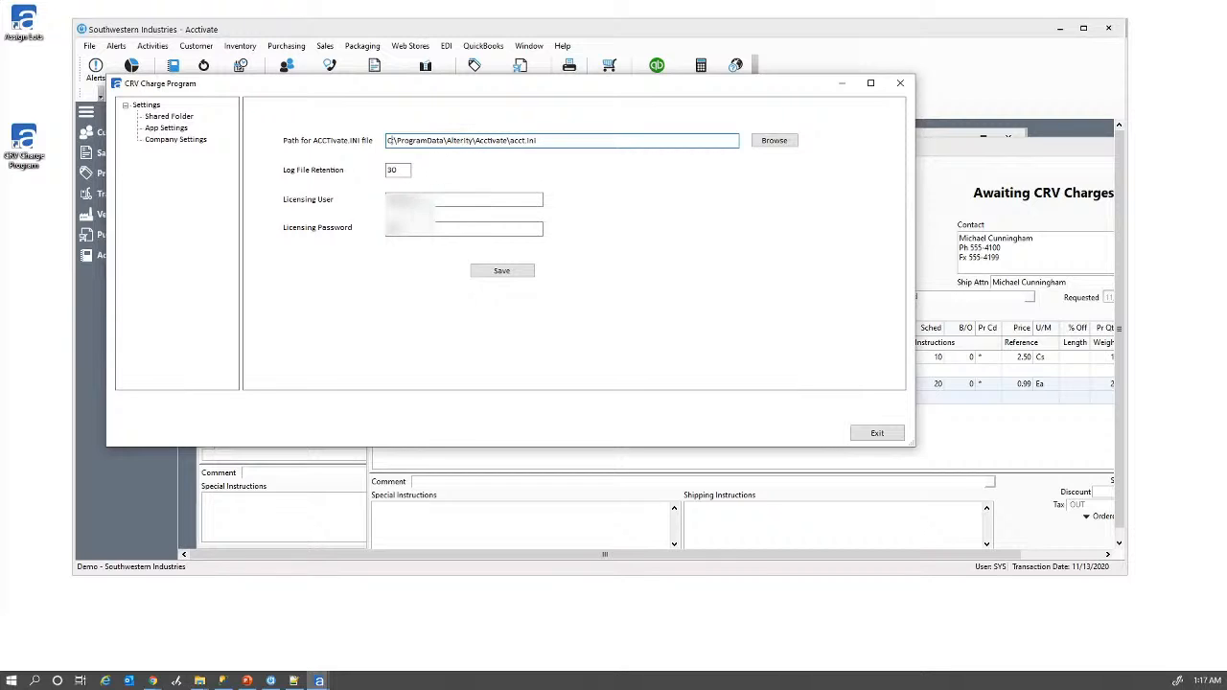
Step: Examine the company settings for Acctivate Demo On Server, including the order workflow statuses for assigning charges, and exit the settings
left_click(186, 142)
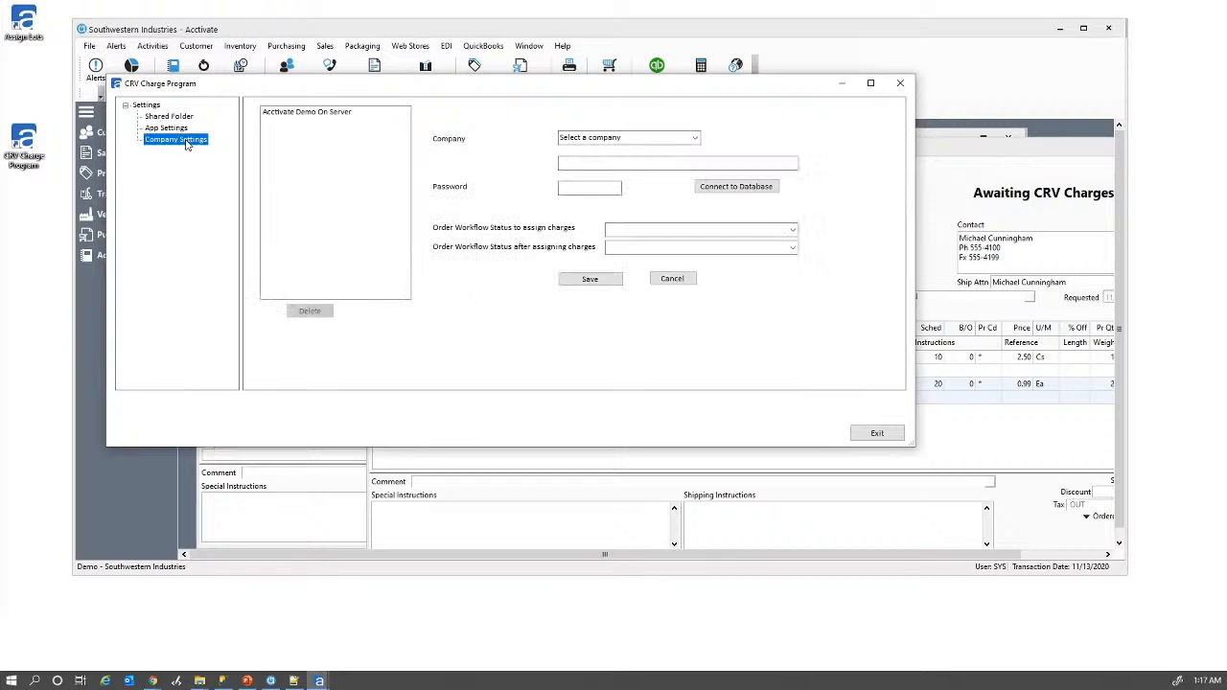
left_click(326, 113)
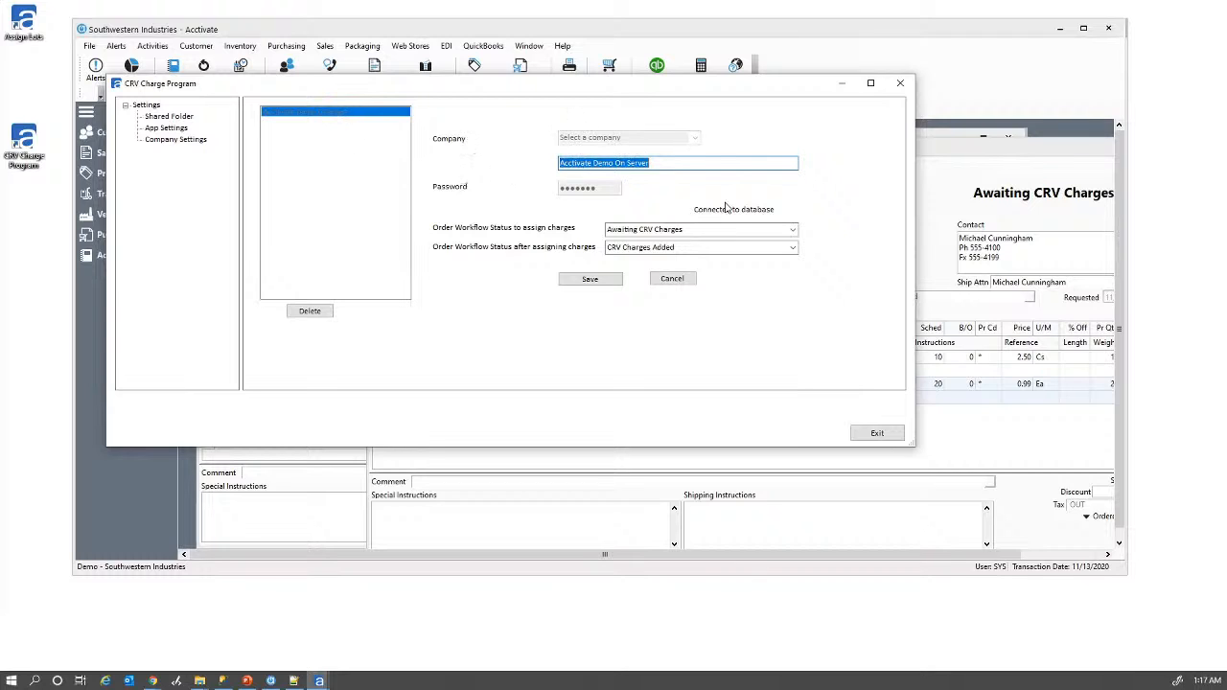
left_click_drag(673, 163, 523, 164)
left_click(792, 232)
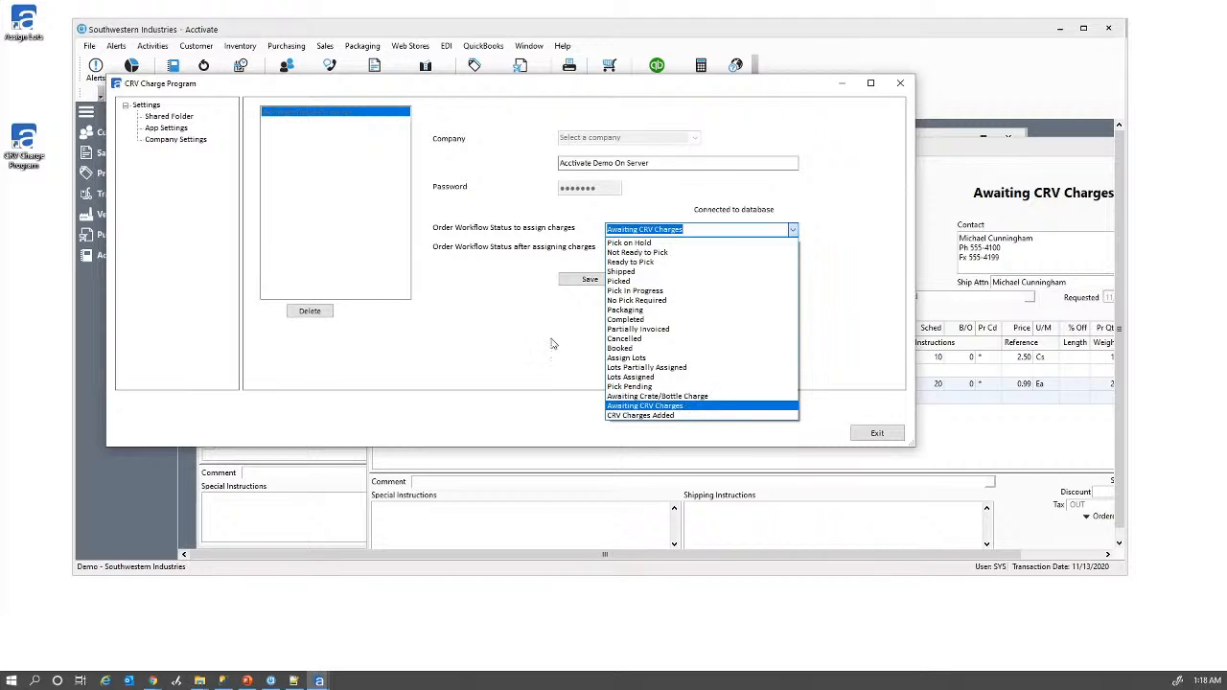
left_click(683, 415)
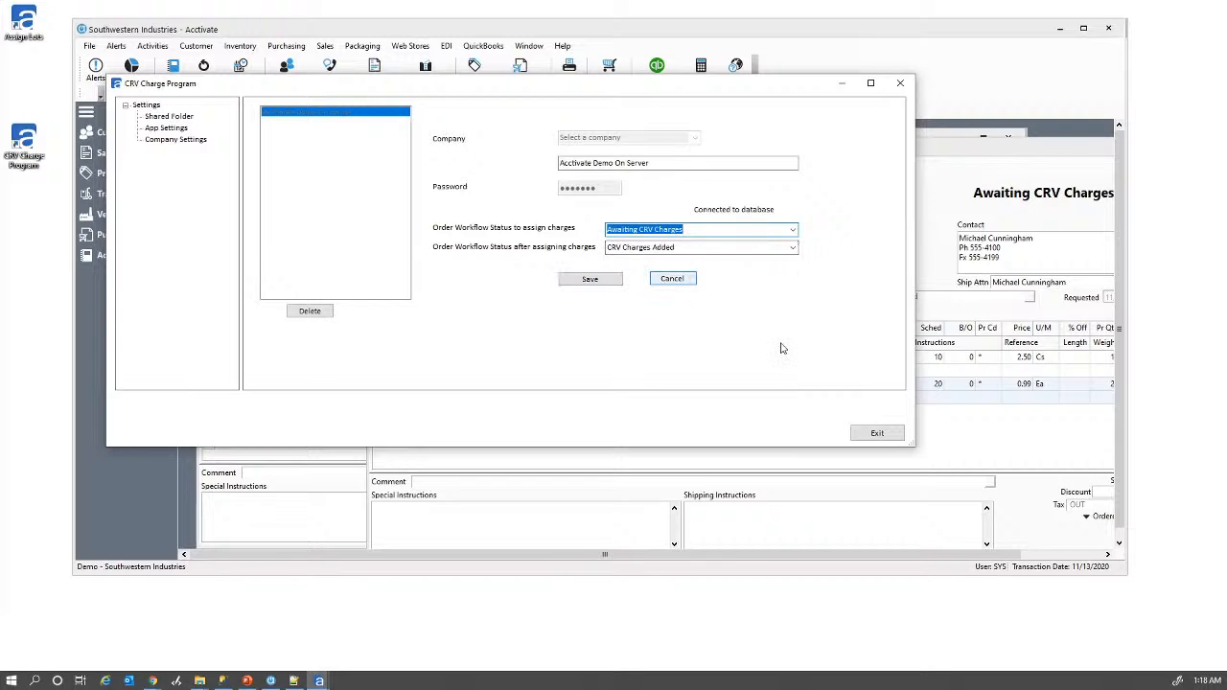
left_click(873, 433)
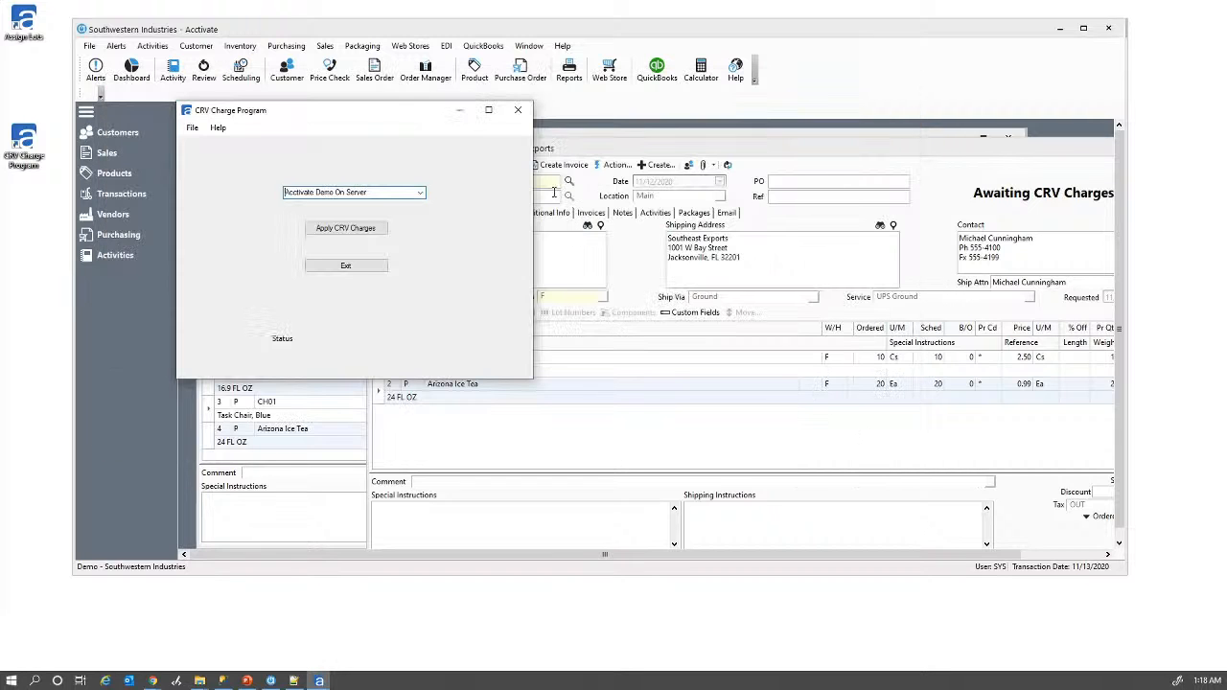
Step: Apply the CRV charges to the waiting orders in the Acctivate Demo On Server company
left_click_drag(368, 114, 428, 125)
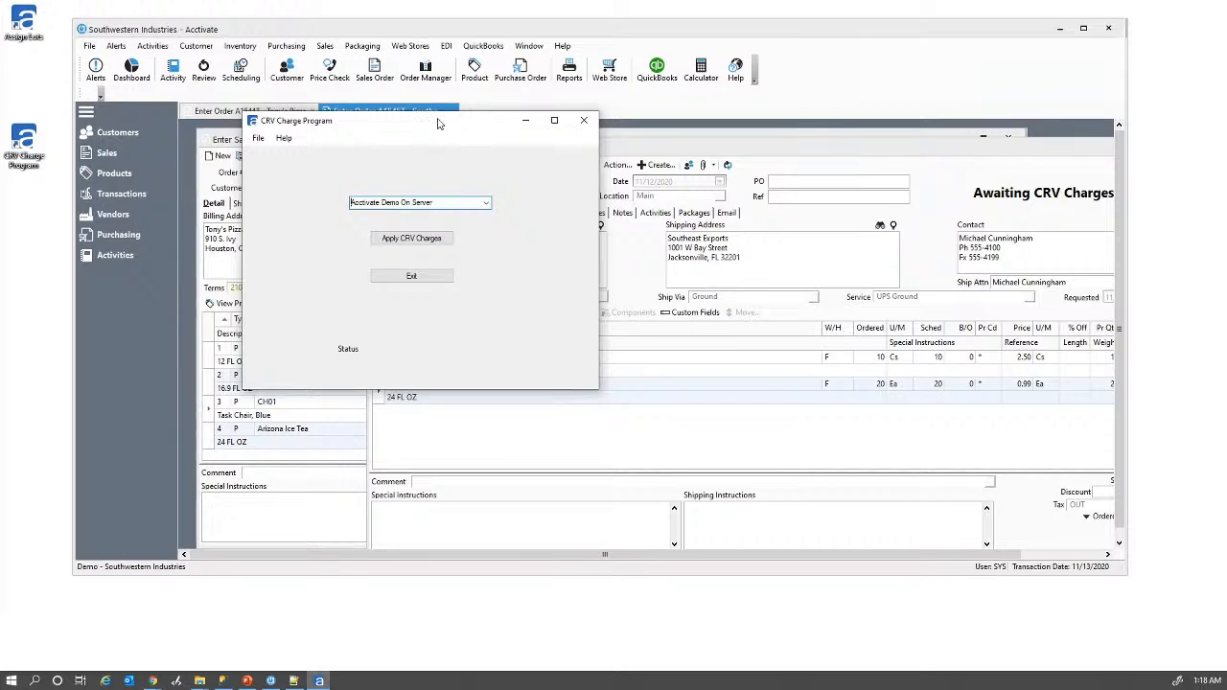
left_click_drag(432, 124, 372, 115)
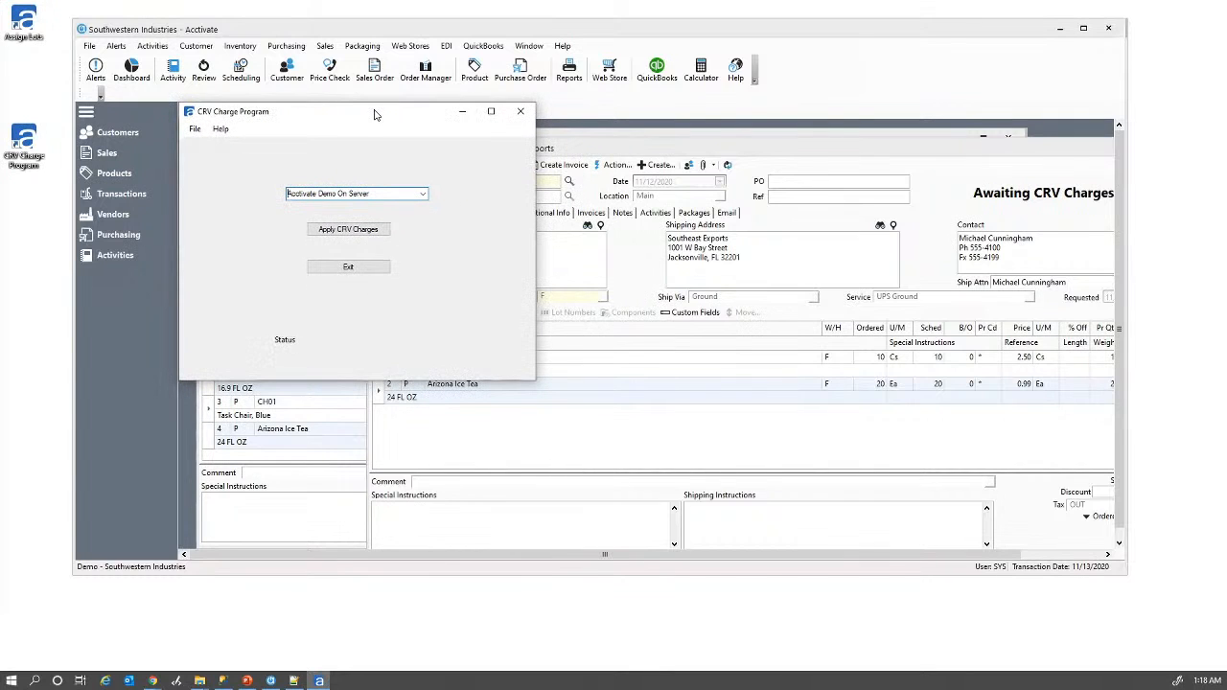
left_click(379, 233)
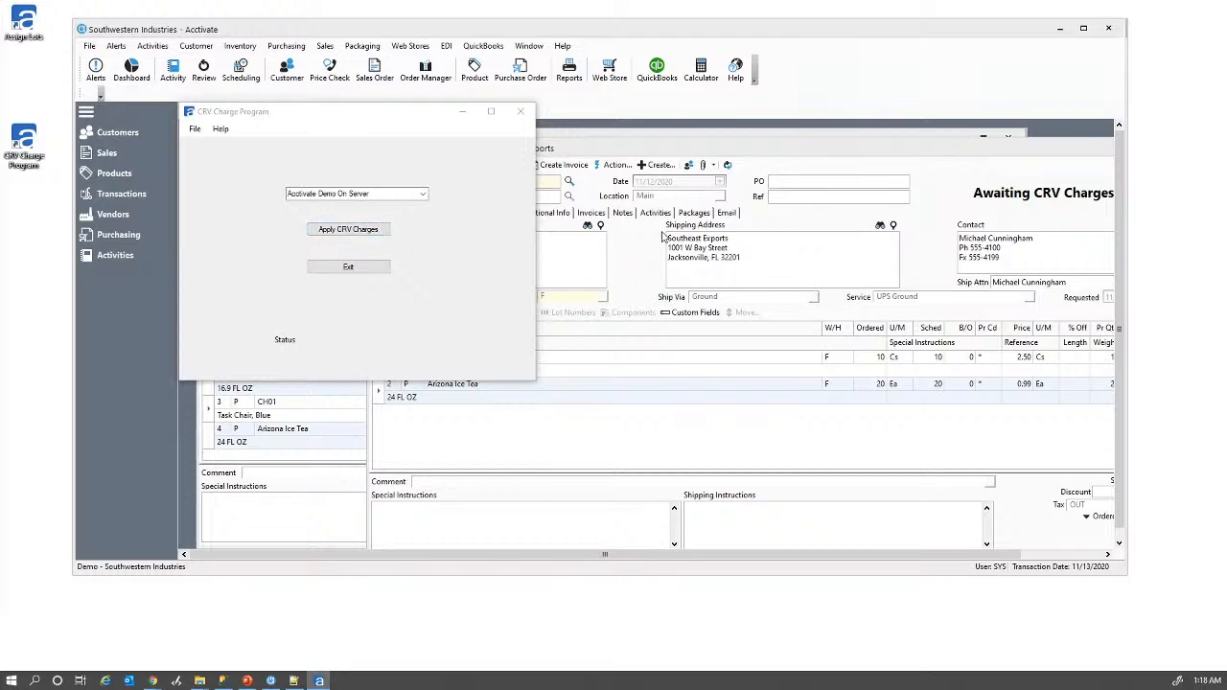
left_click(362, 232)
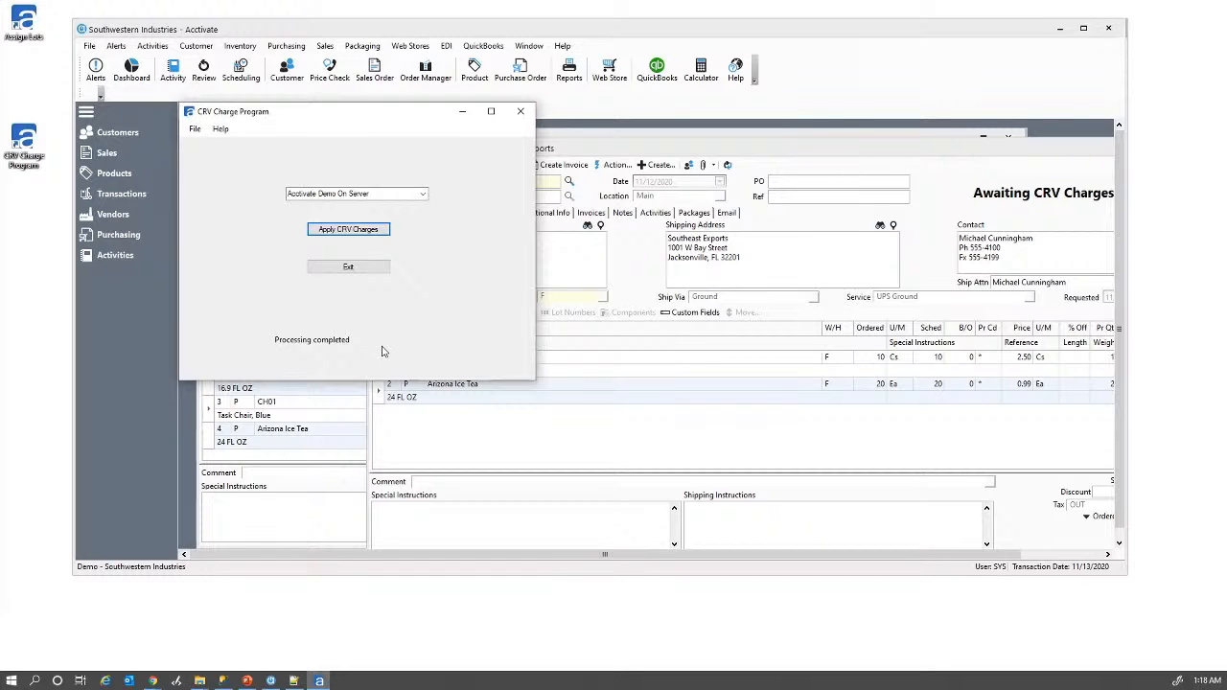
Step: Switch to Acctivate, move the Southeast Exports sales order fully into view and refresh it
left_click(617, 151)
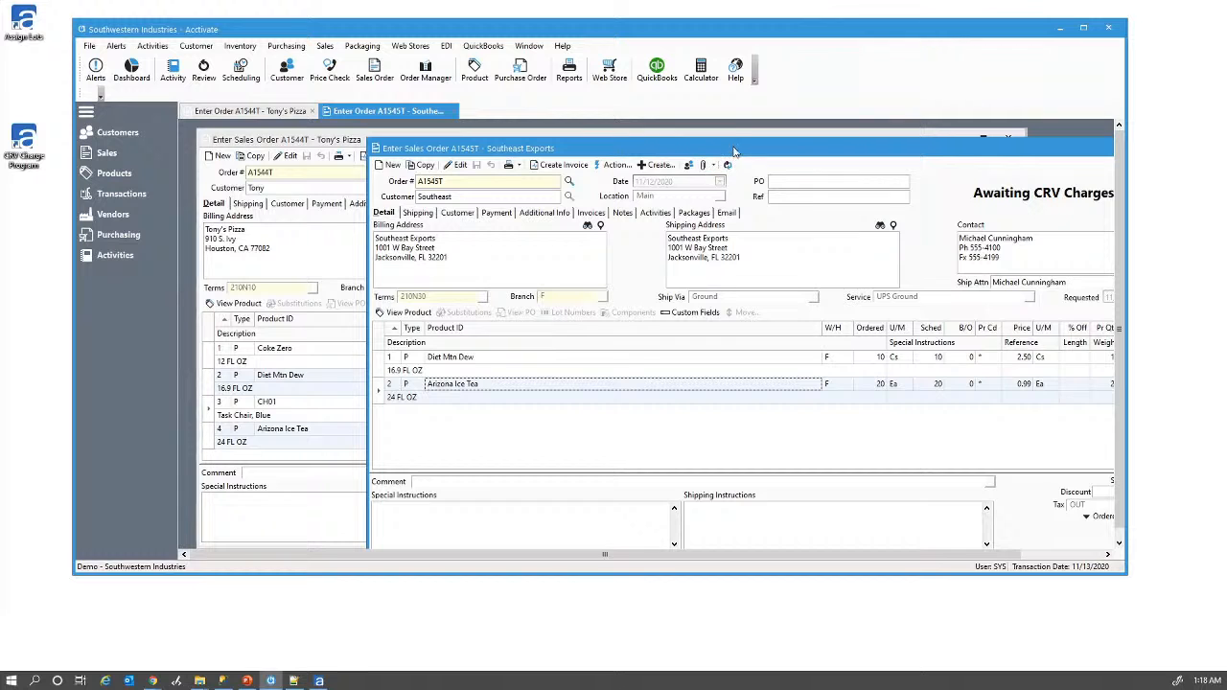
left_click_drag(635, 140, 641, 141)
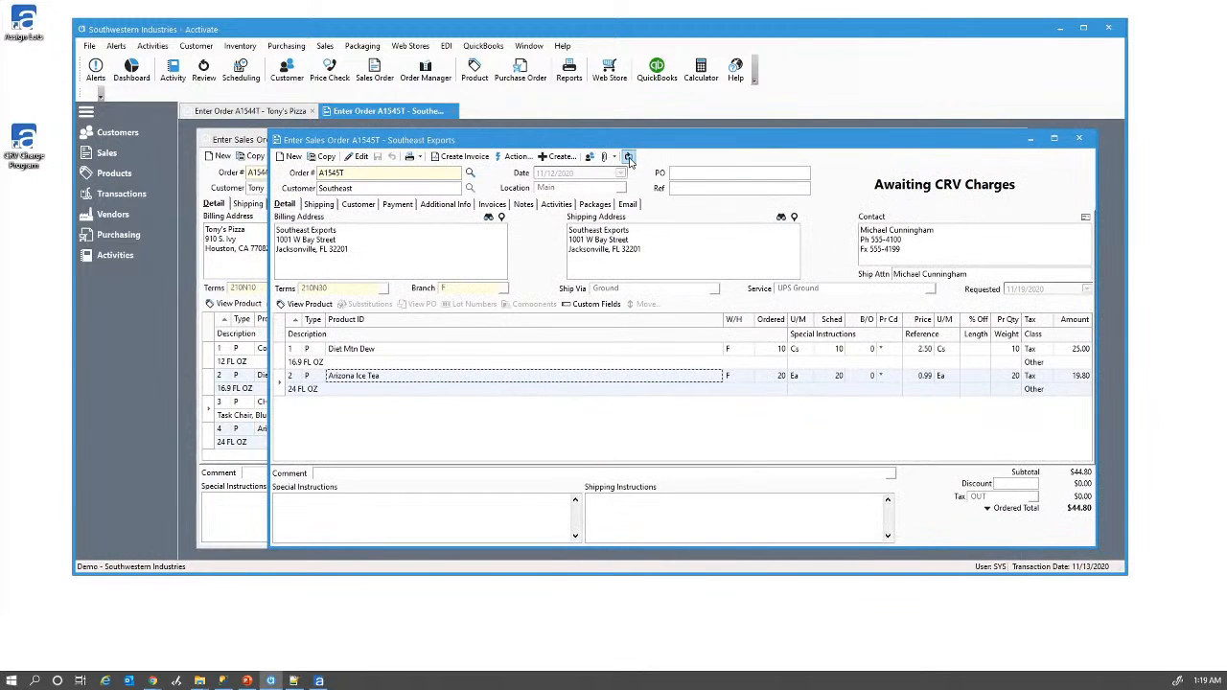
left_click(630, 159)
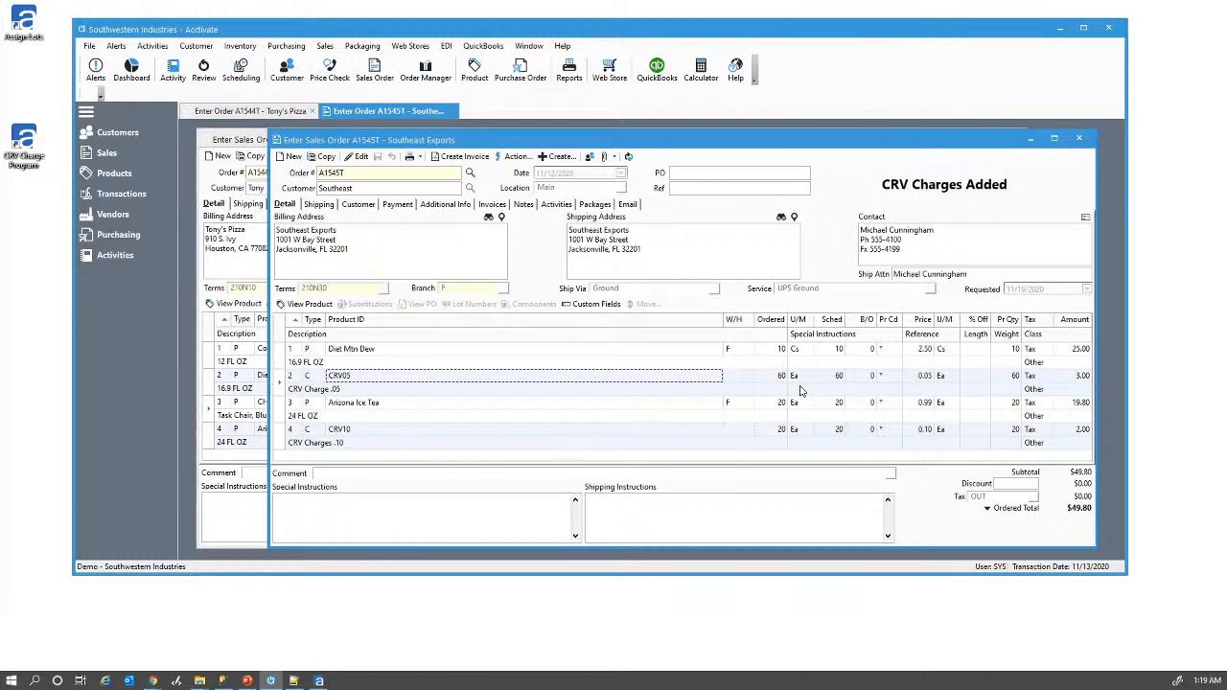
Step: Examine the CRV05 and CRV10 charge lines' quantities, prices and amounts and the ordered total on the Southeast Exports order
left_click(778, 381)
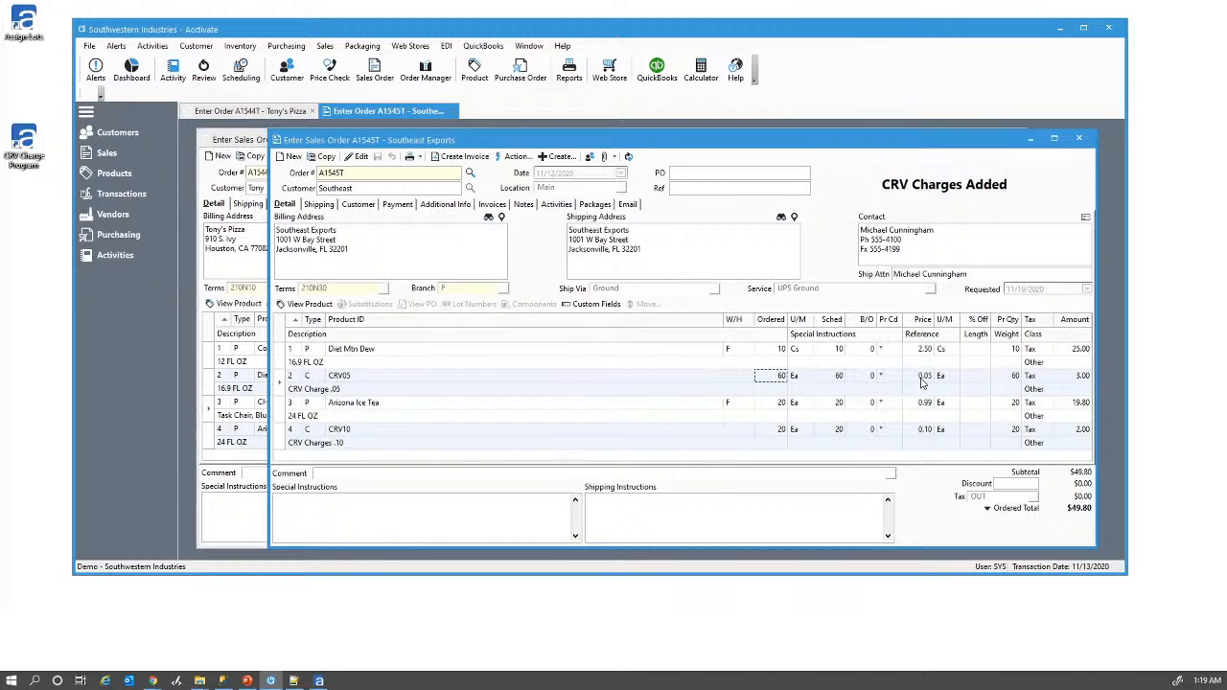
left_click(921, 381)
left_click(1082, 377)
left_click(781, 404)
left_click(779, 434)
left_click(926, 432)
left_click(1083, 432)
left_click(1074, 510)
double_click(1084, 507)
Step: Review the Tony's Pizza order's lines, comparing the CH01 chair with the beverages and their CRV charges, and check the ordered total
left_click(247, 141)
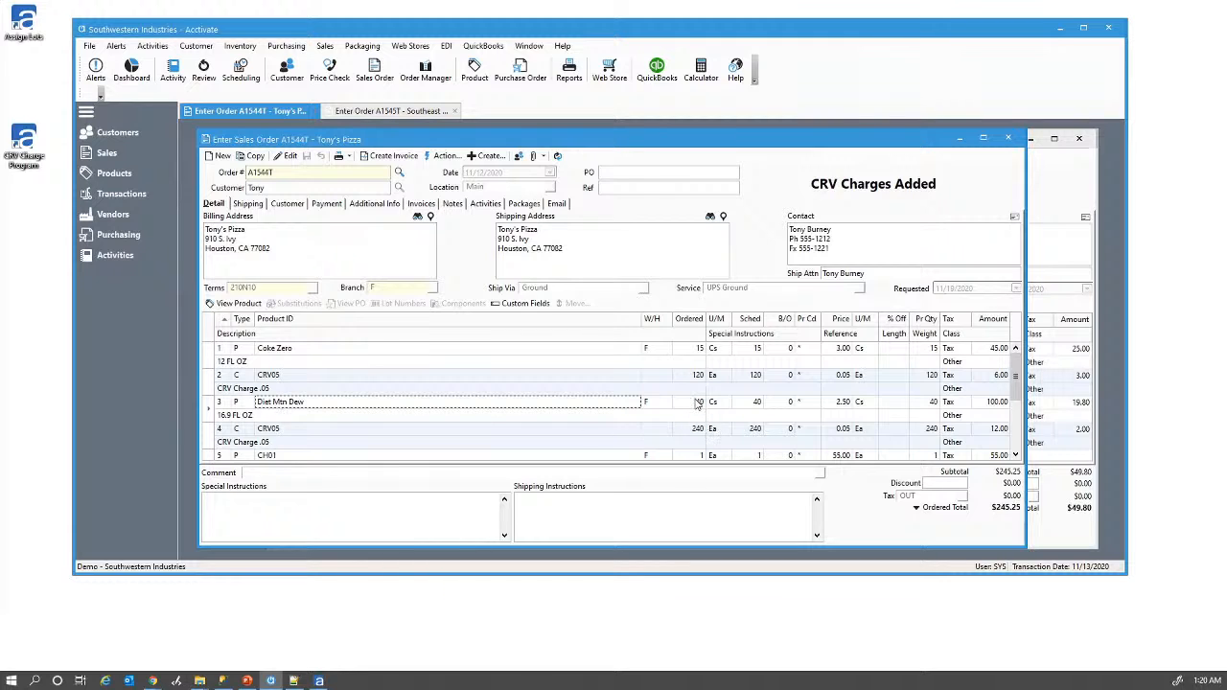
scroll(697, 404, "down", 2)
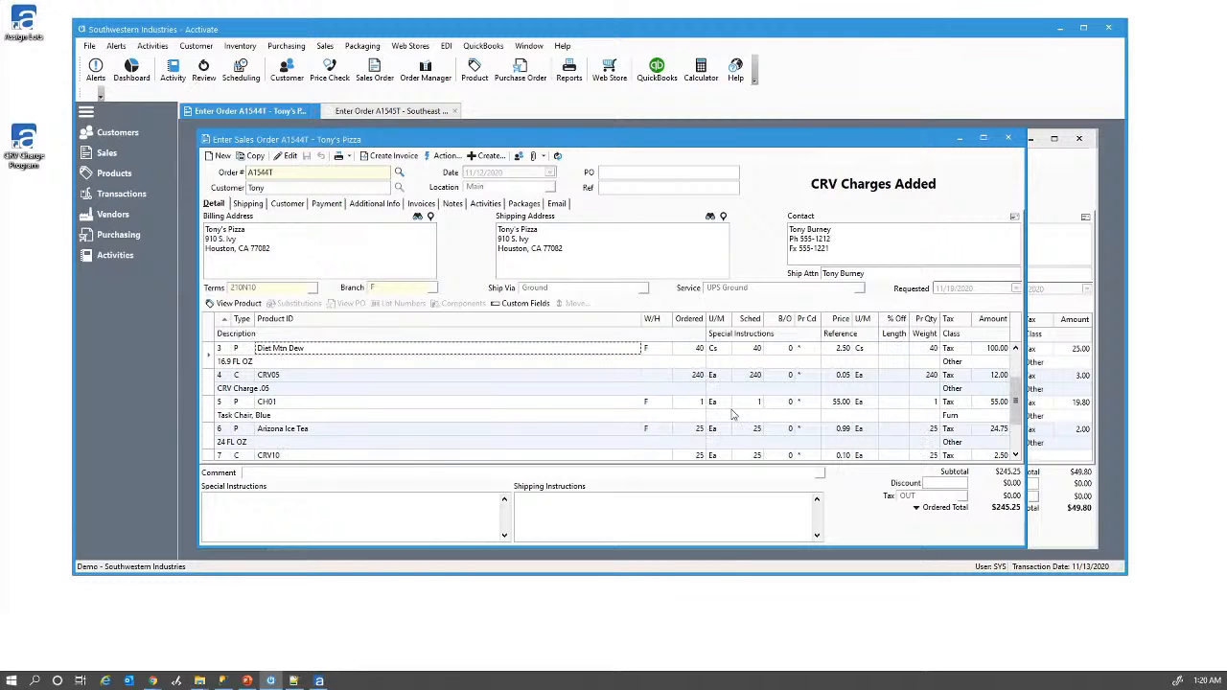
left_click(286, 403)
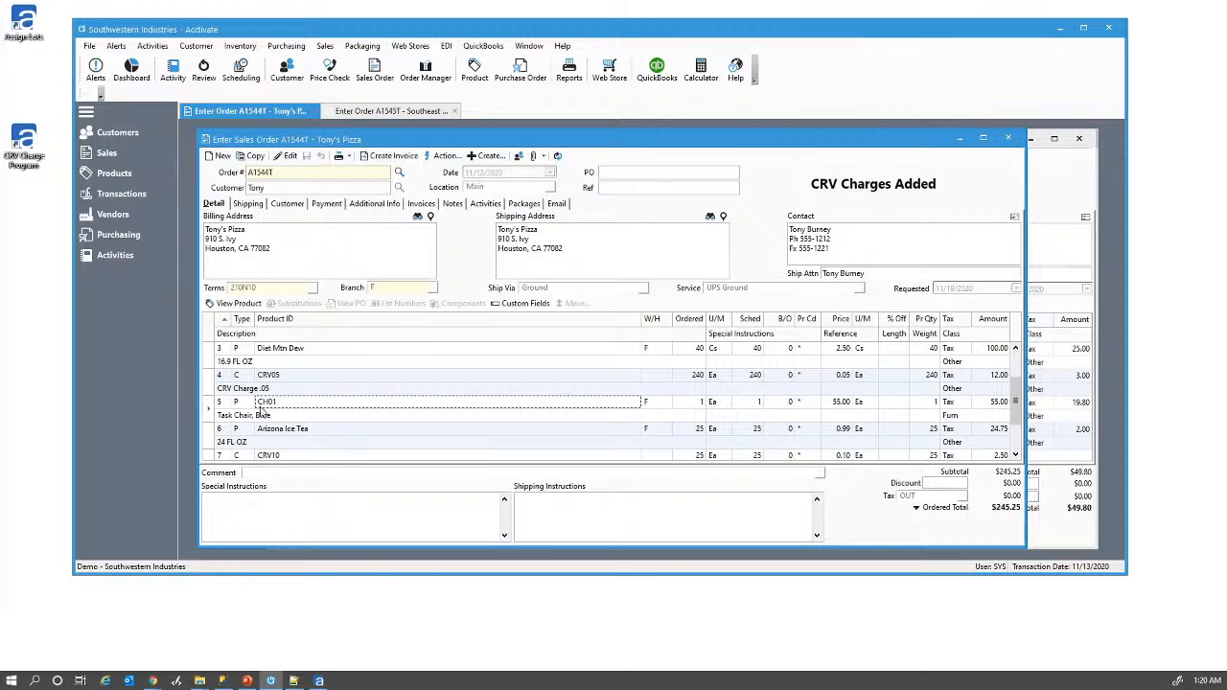
scroll(293, 417, "down", 1)
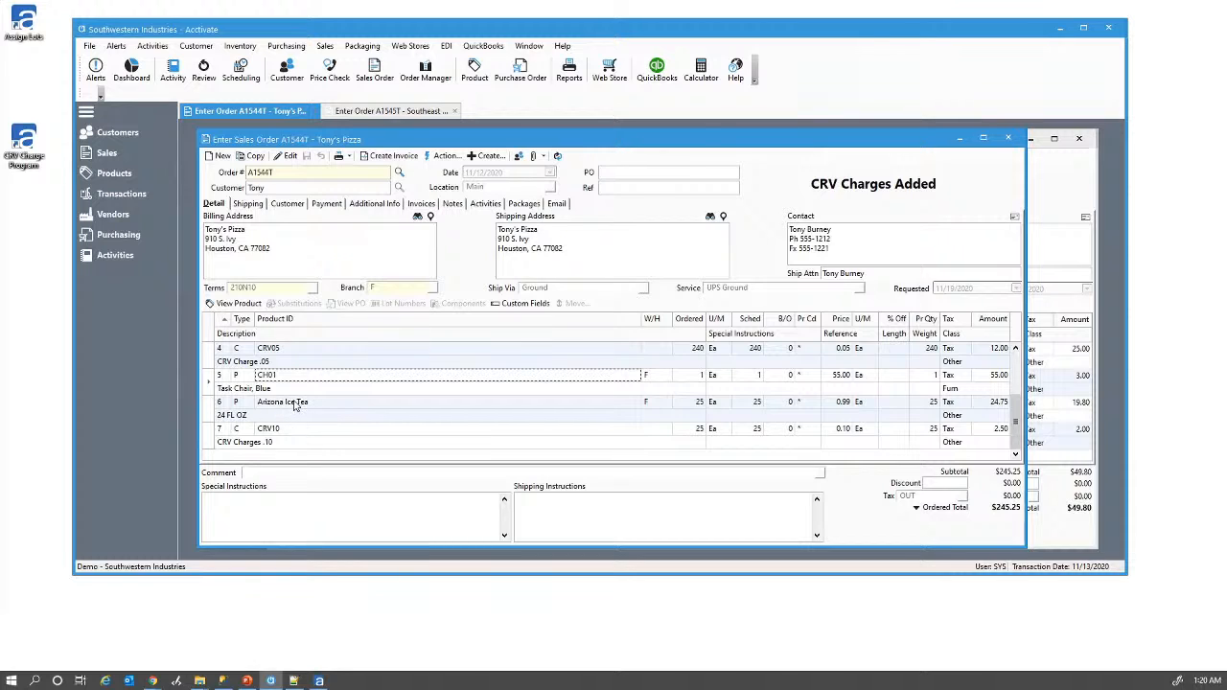
left_click(294, 404)
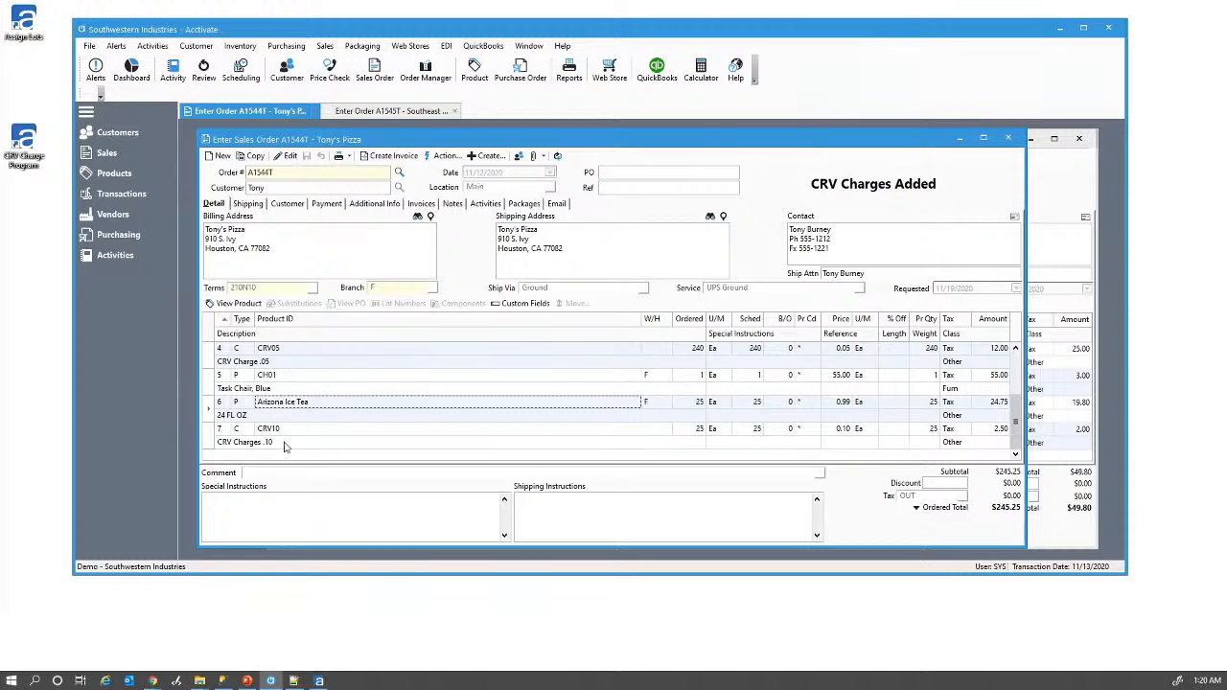
left_click(286, 443)
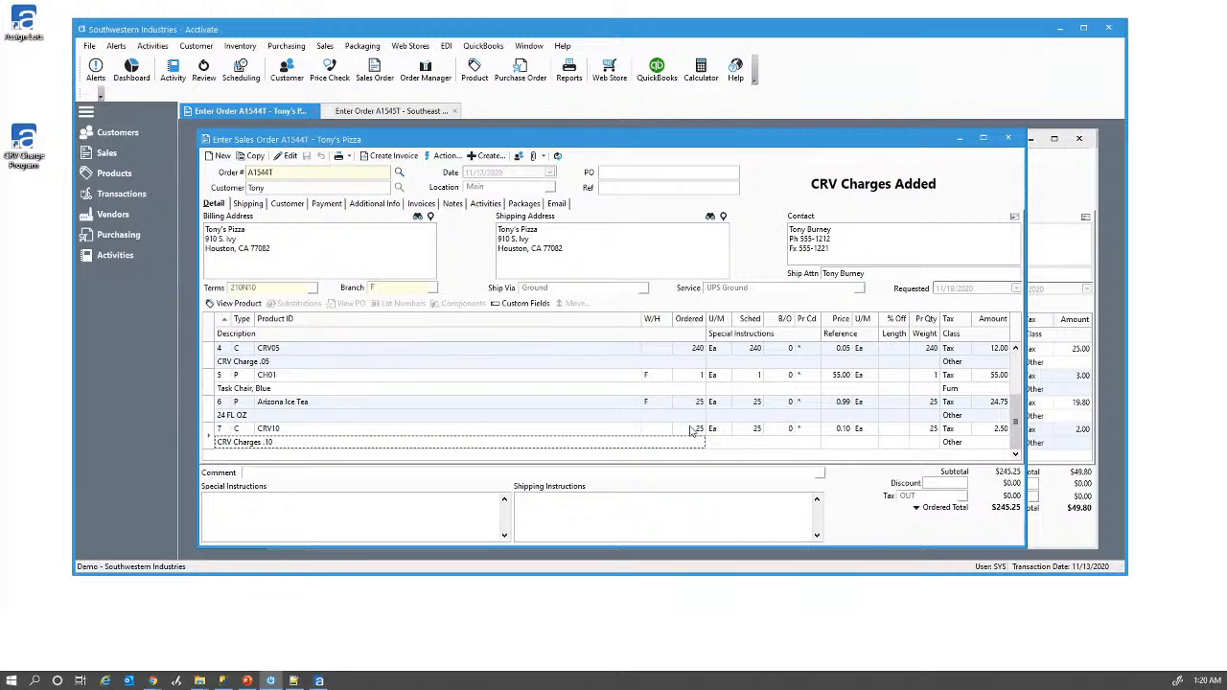
left_click(996, 430)
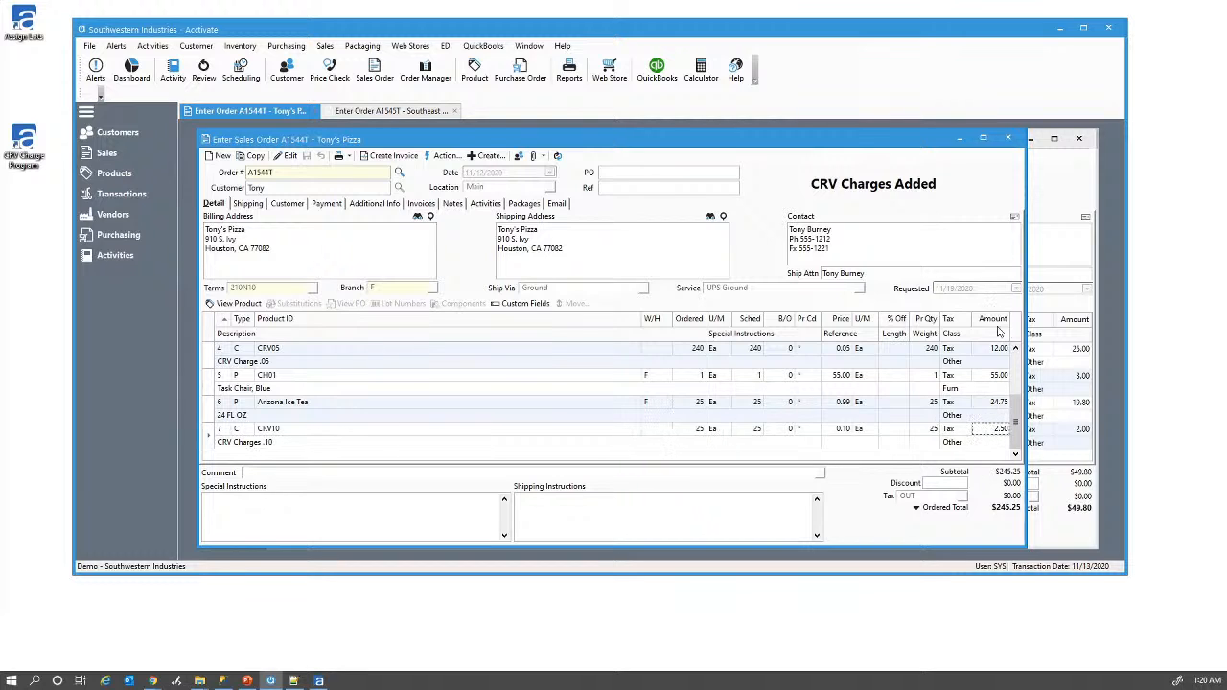
left_click_drag(997, 507, 1037, 509)
scroll(624, 380, "up", 1)
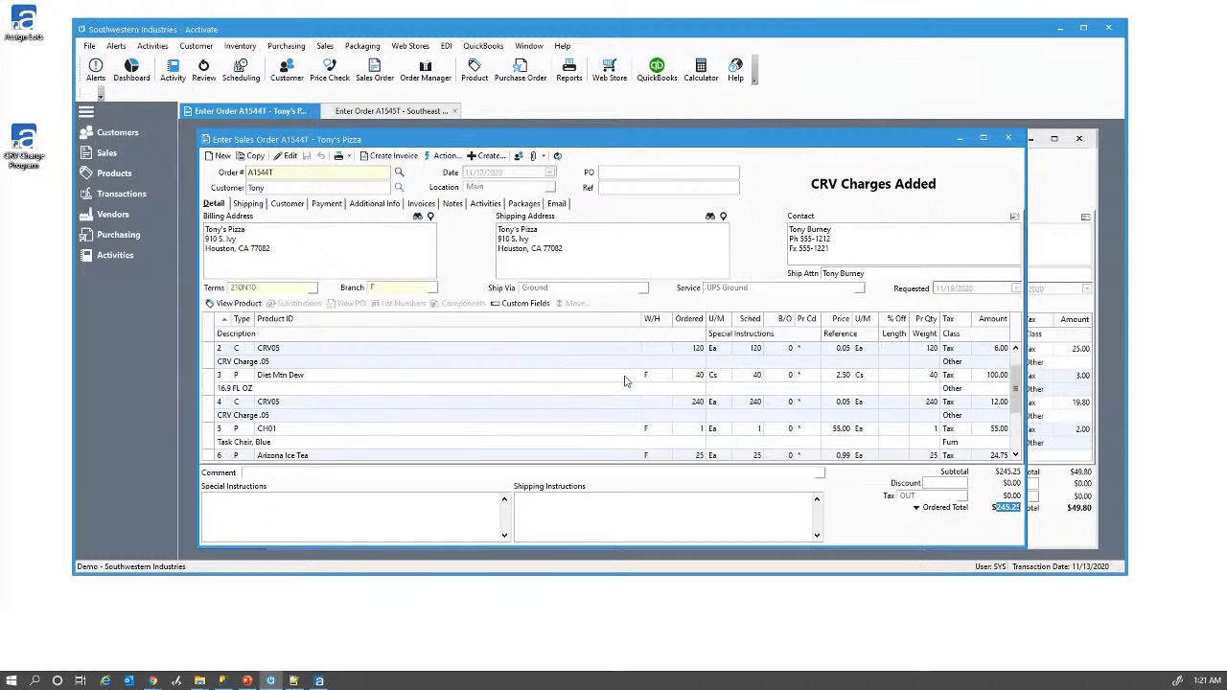
scroll(624, 380, "up", 1)
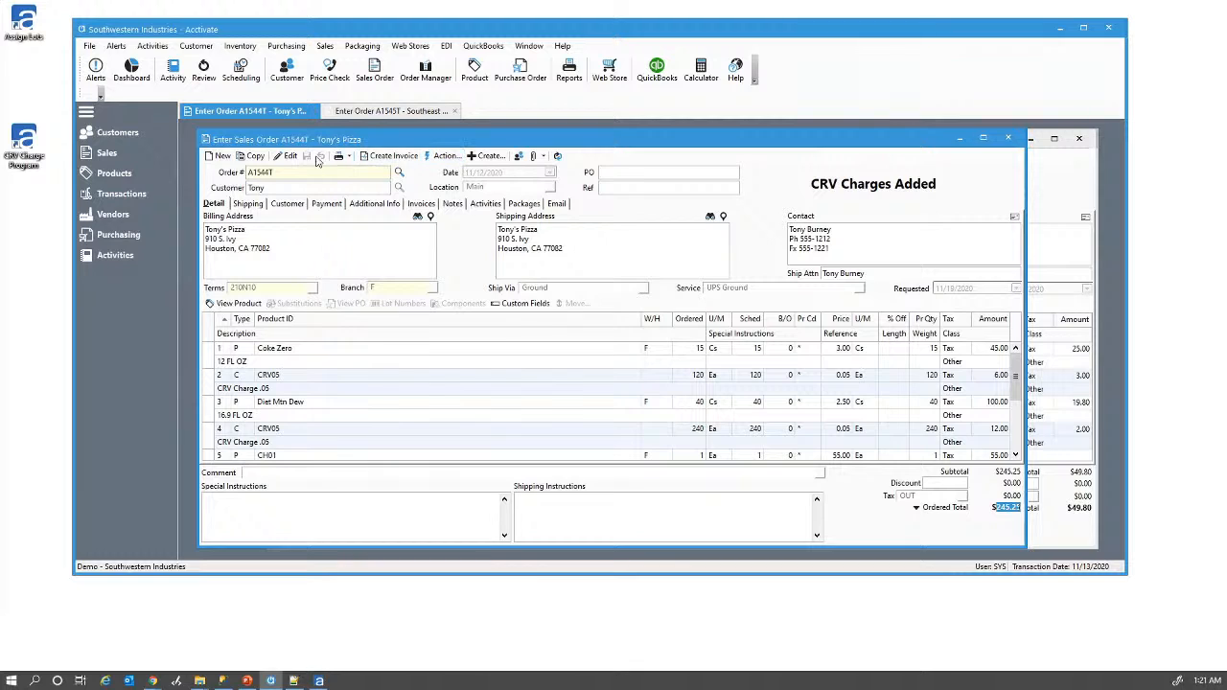
Step: Set the Coke Zero line's ordered quantity to 10 on the Tony's Pizza order and save the order
left_click(285, 155)
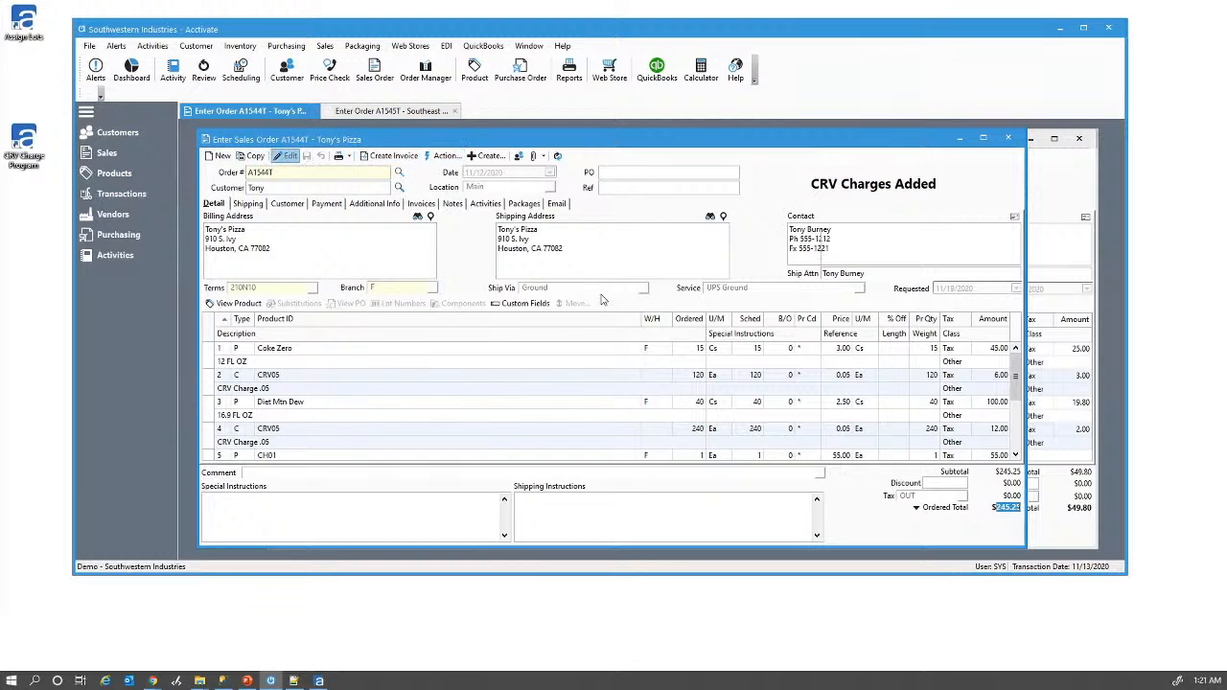
left_click(698, 349)
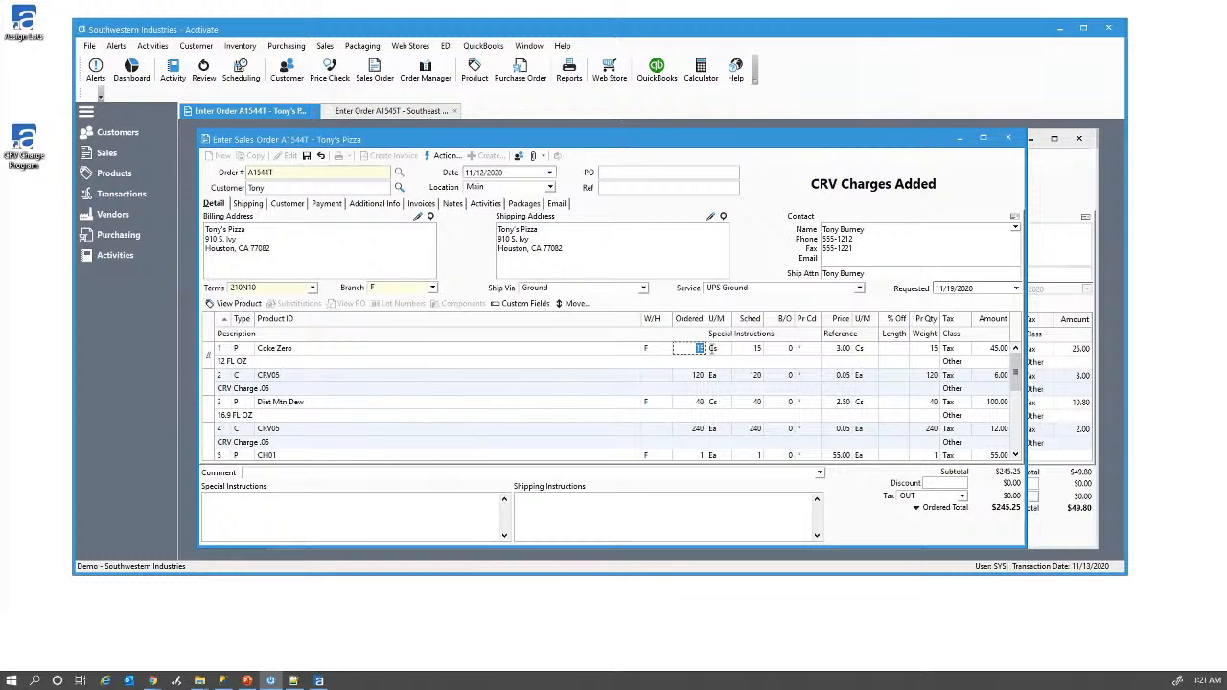
type("10")
left_click(307, 156)
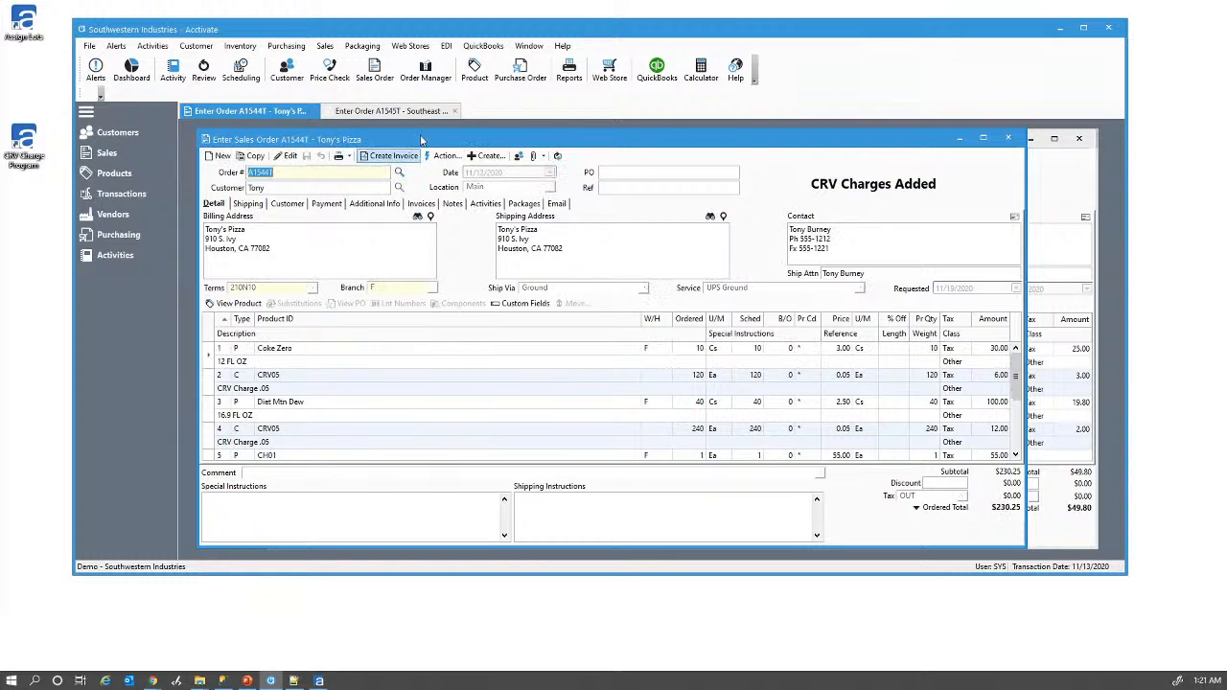
Step: Change the Tony's Pizza order's workflow status to Awaiting CRV Charges
left_click(448, 157)
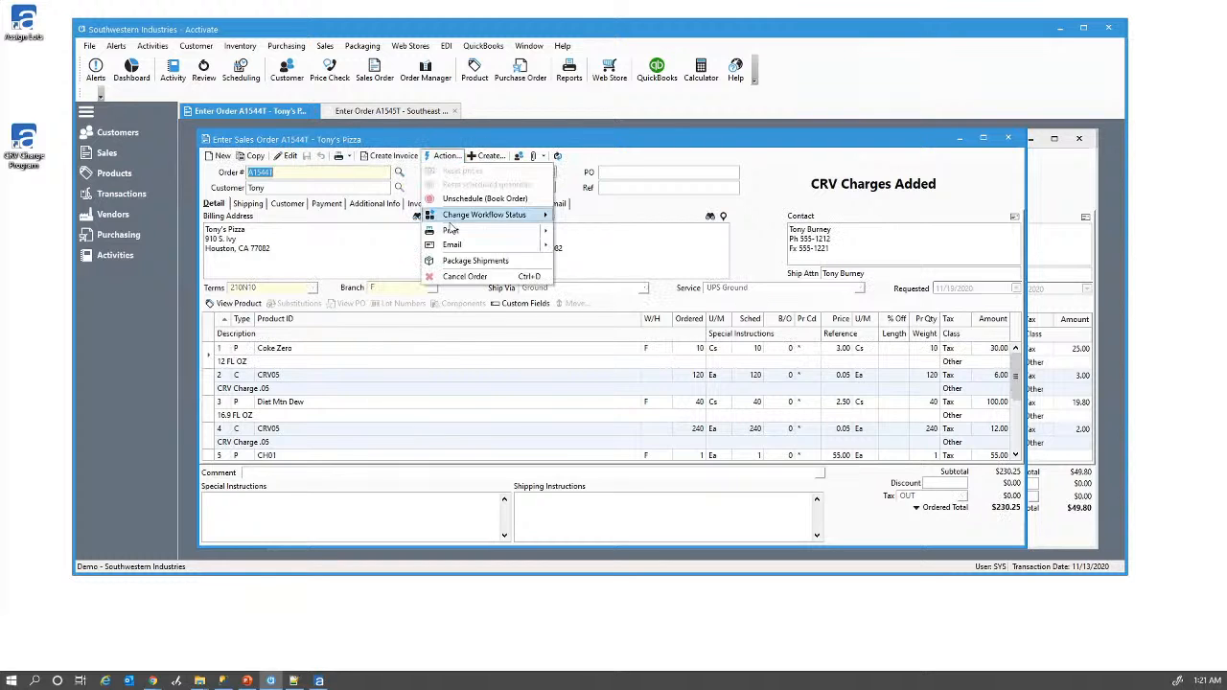
mouse_move(482, 218)
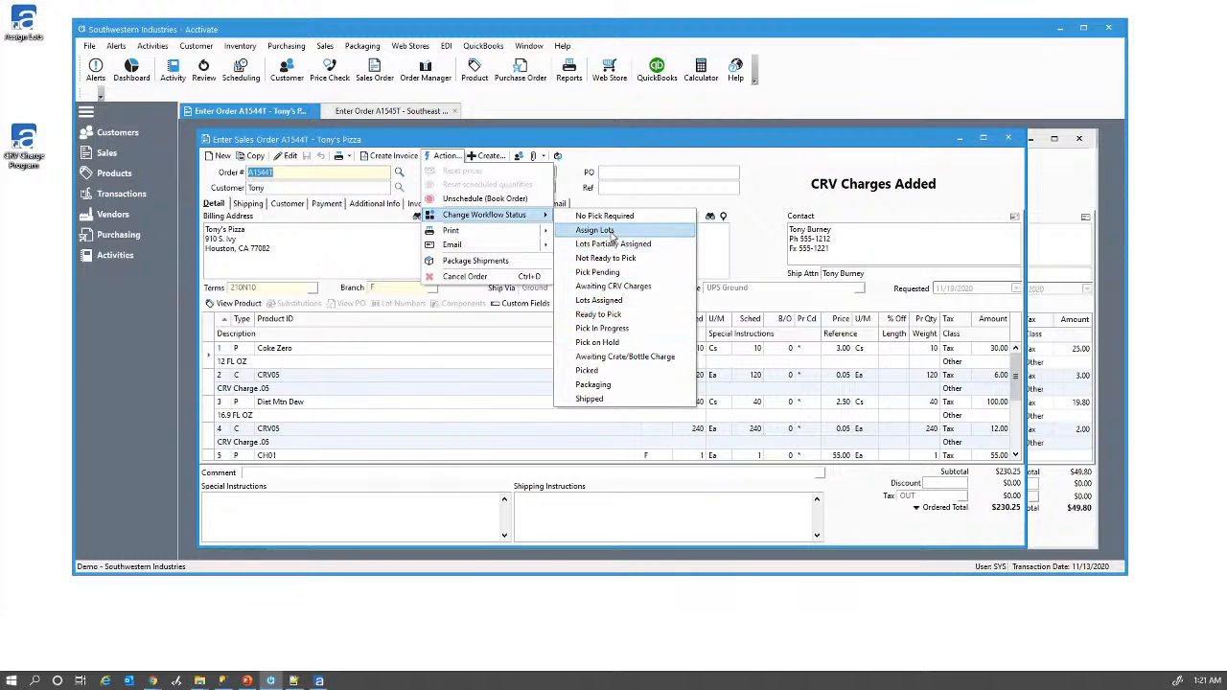
left_click(604, 286)
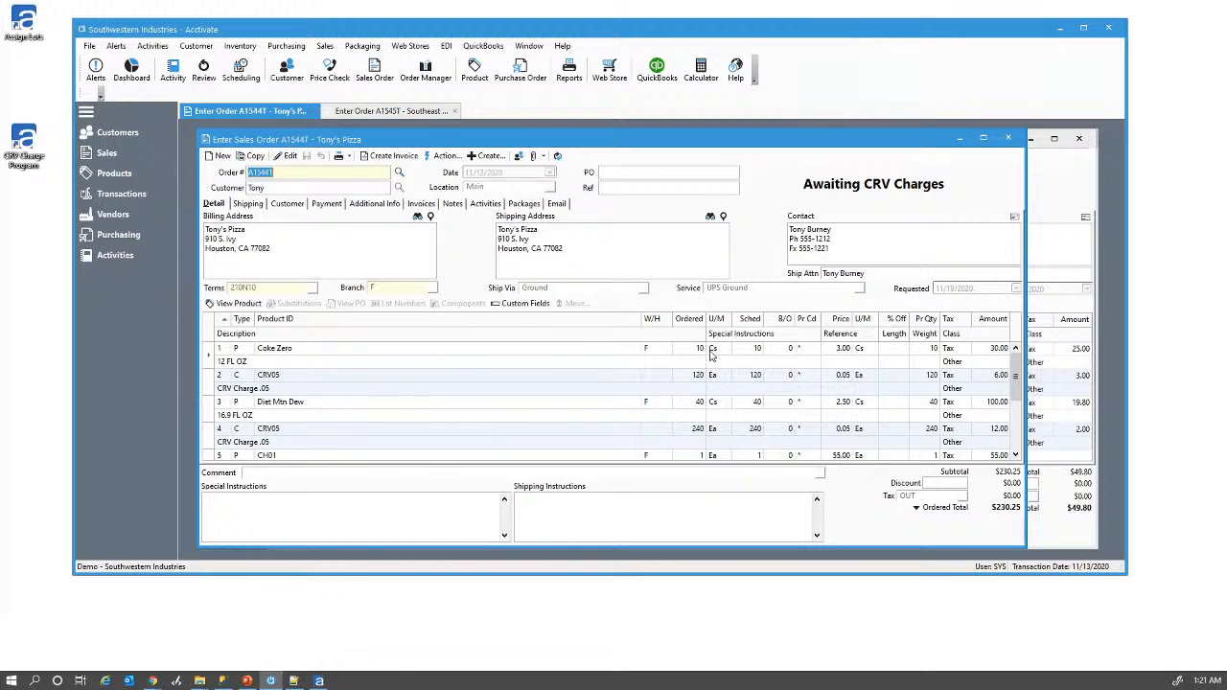
Step: Reapply the CRV charges with the CRV Charge Program and refresh the Tony's Pizza order in Acctivate
left_click(319, 680)
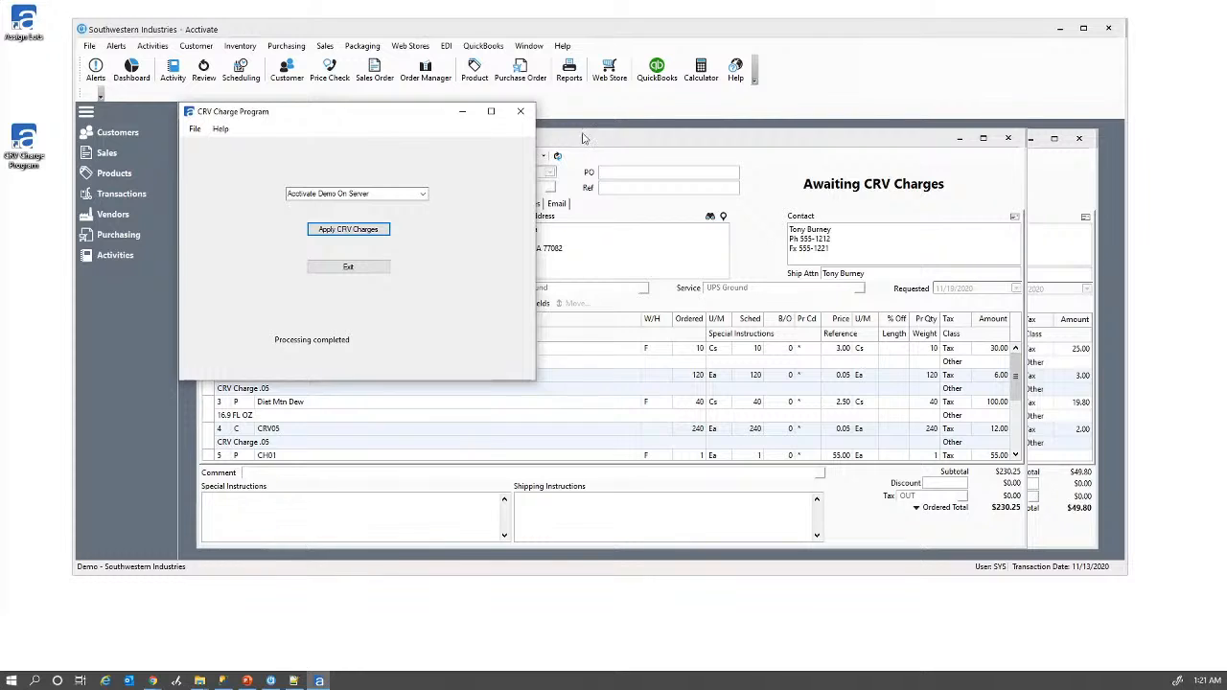
left_click(558, 159)
left_click(558, 159)
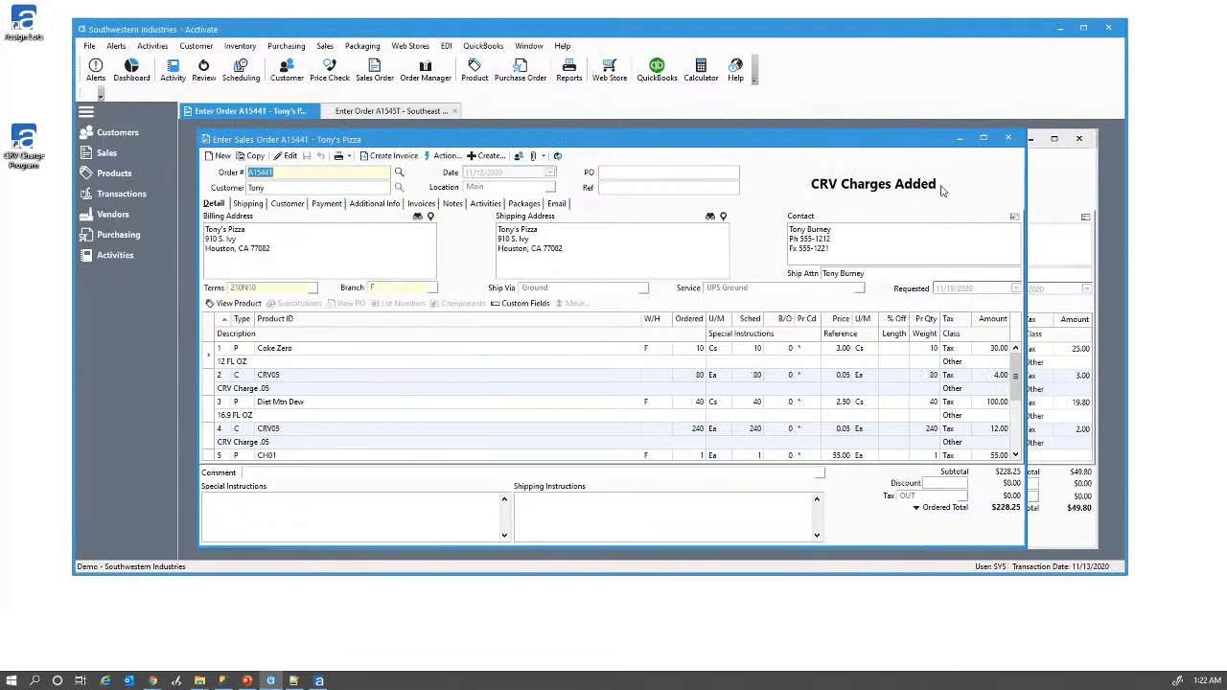
Step: Check the Coke Zero CRV05 charge line's quantity and amount and the ordered total, and switch to PowerPoint
left_click(692, 379)
left_click(996, 377)
double_click(1003, 508)
left_click(248, 680)
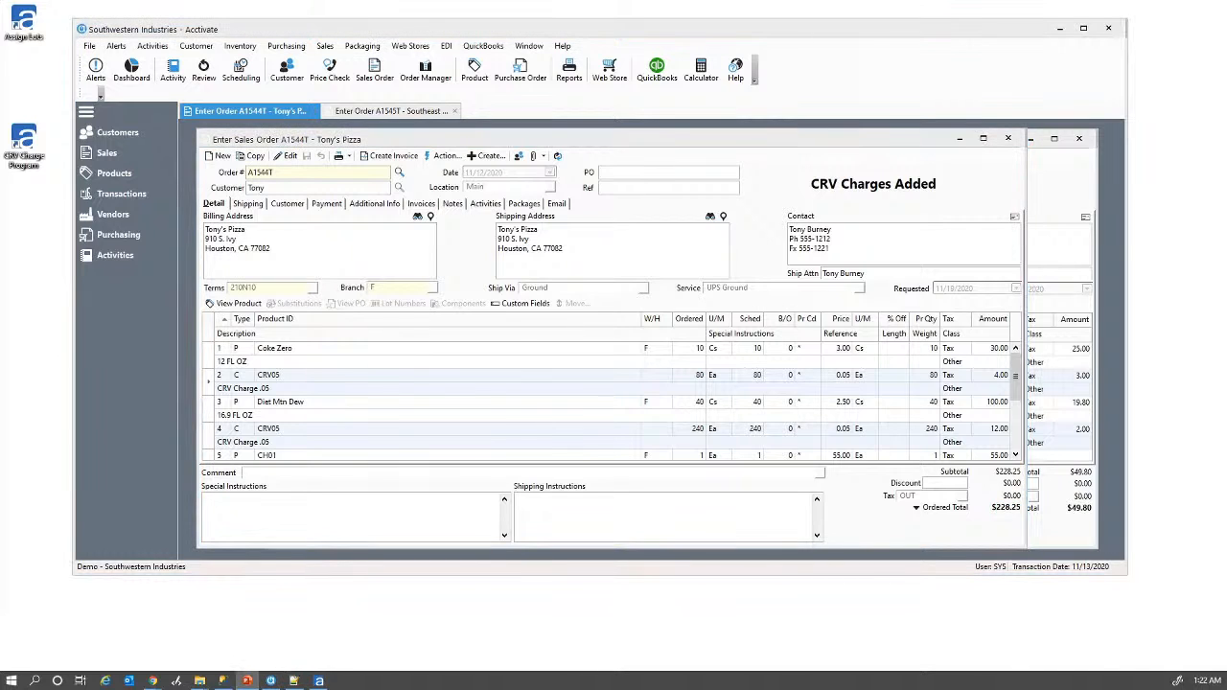